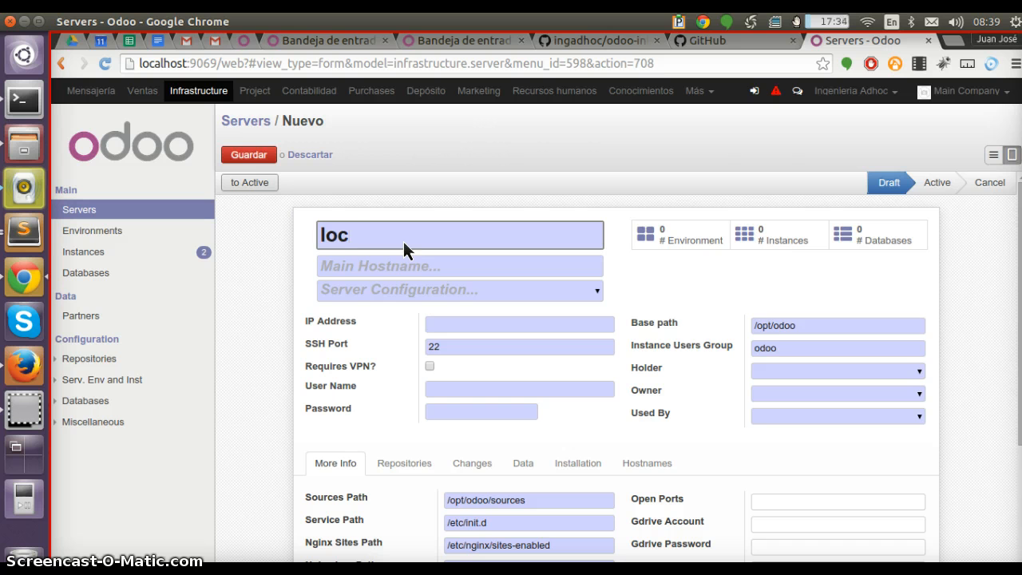
Name the new server localhost
text(olhots)
key(ctrl+a)
text(lo)
text(col)
key(BackSpace)
key(BackSpace)
text(alhost)
key(Tab)
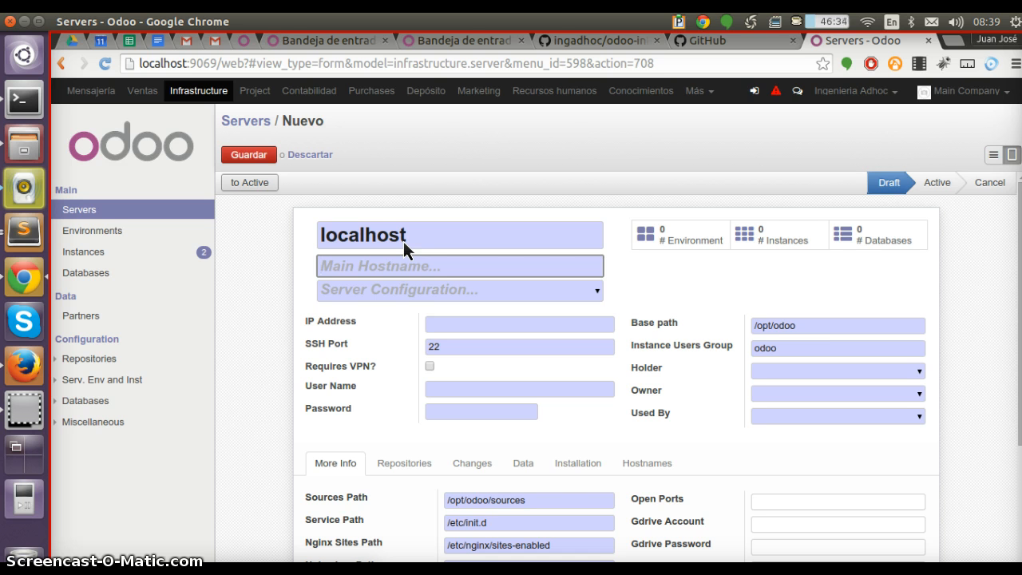
Set the server configuration to Ubuntu 14.04 server, keeping localhost as the main hostname
key(shift+Tab)
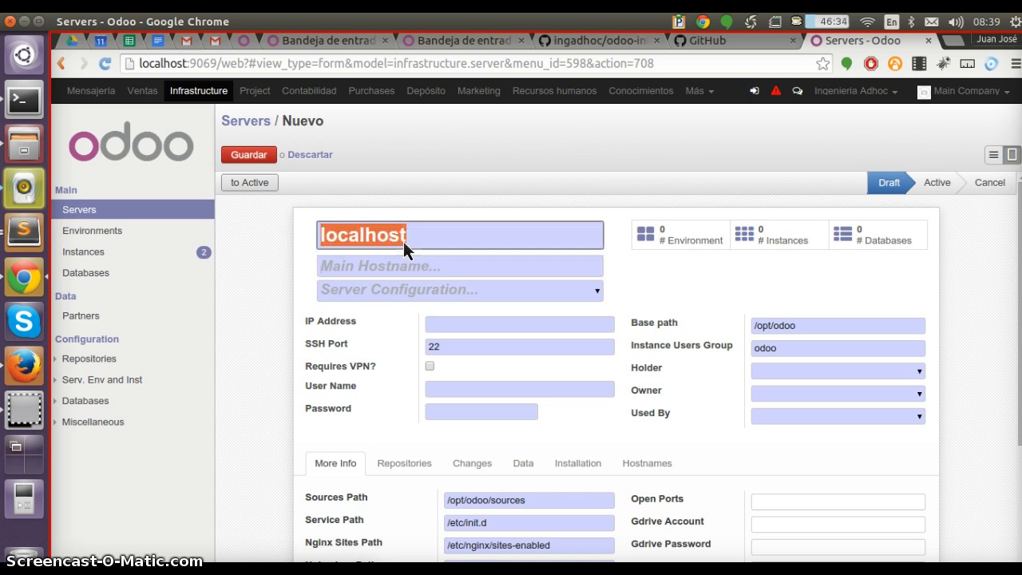
key(Tab)
key(Tab)
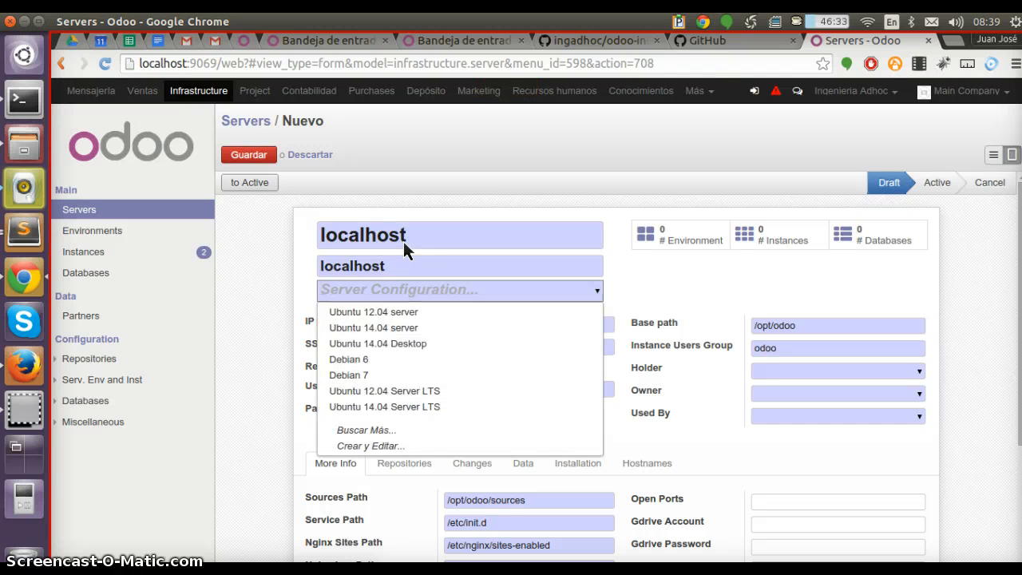
key(Down)
key(Down)
key(Return)
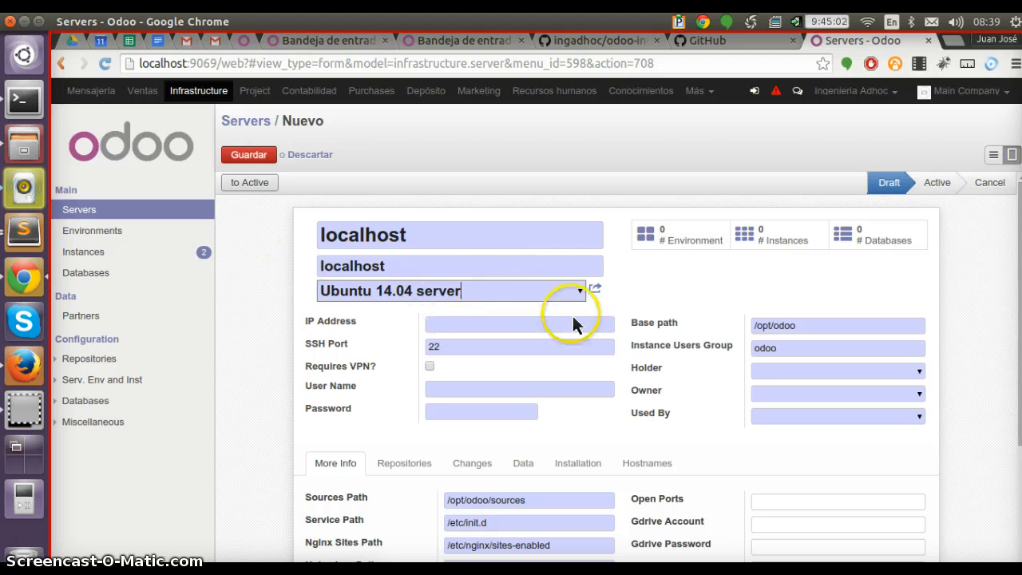
Open the Ubuntu 14.04 server configuration and review its list of installation commands, then close it
click(596, 289)
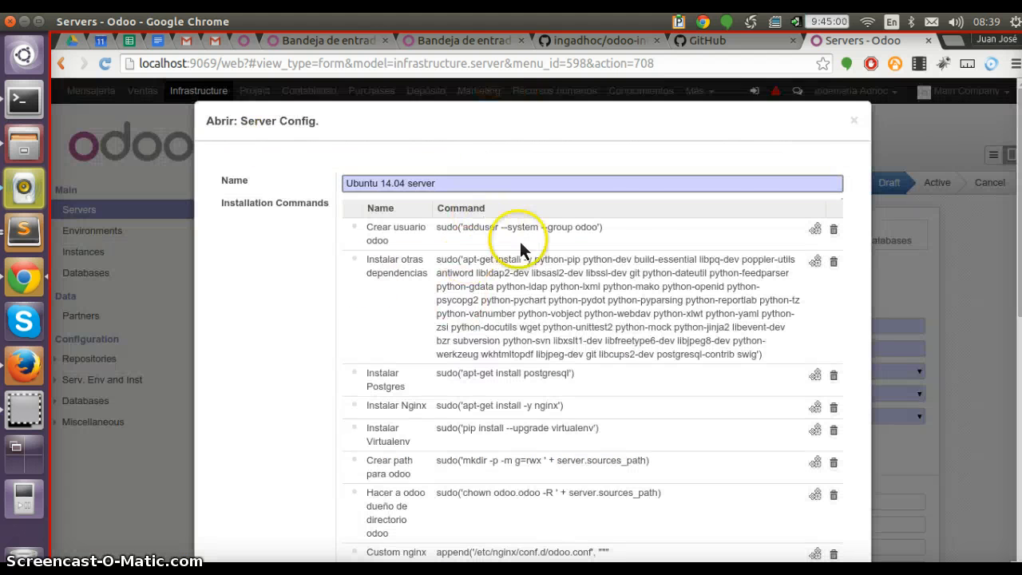
scroll(535, 243, down, 5)
scroll(559, 343, down, 5)
scroll(628, 456, up, 6)
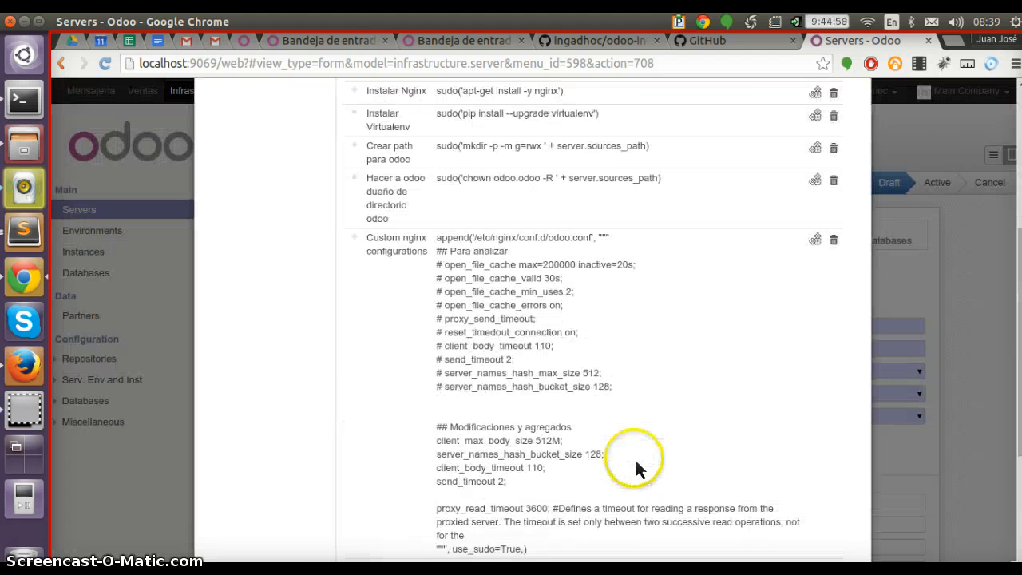
scroll(619, 386, up, 2)
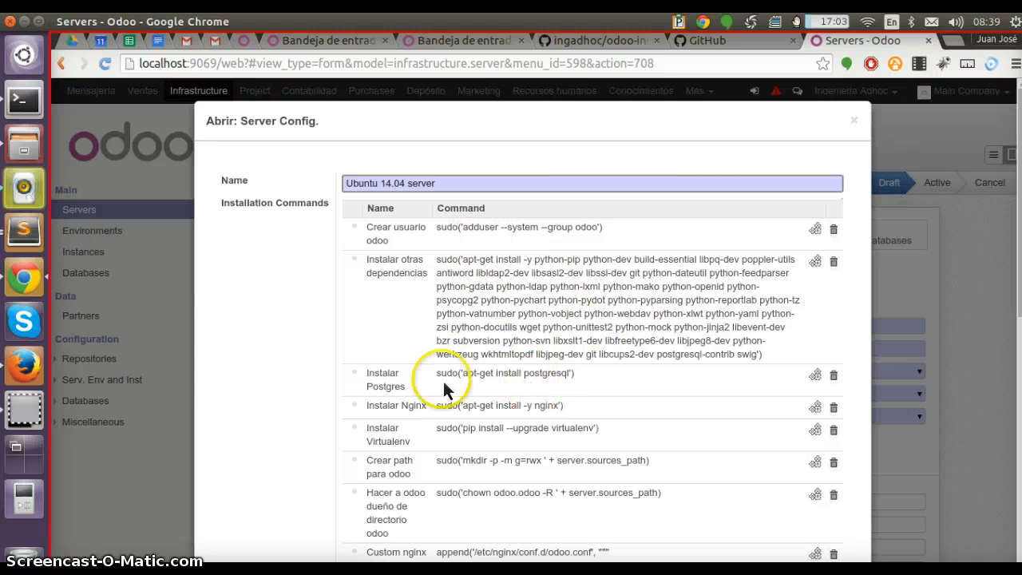
scroll(612, 388, down, 10)
scroll(566, 406, up, 5)
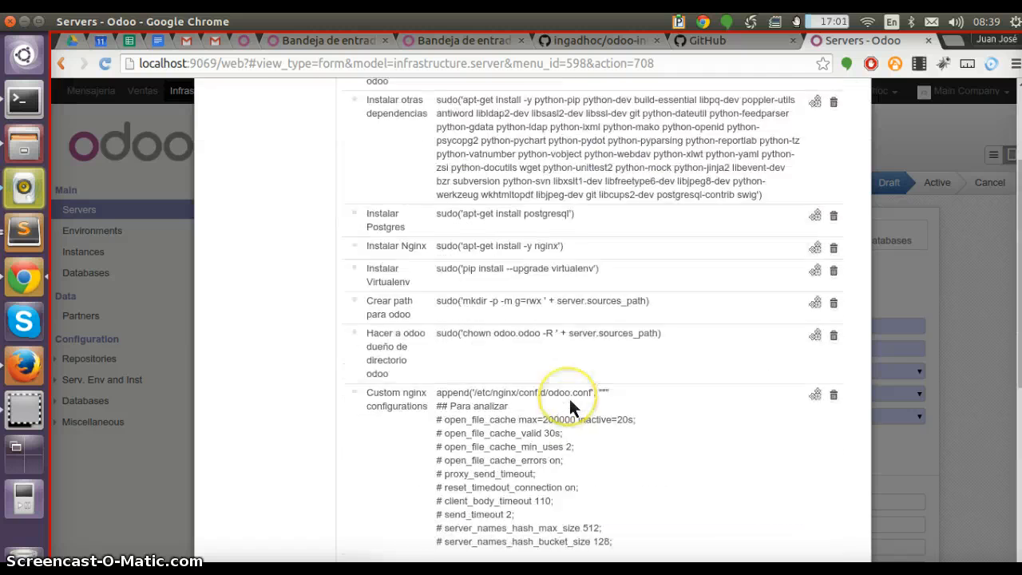
scroll(813, 191, up, 3)
scroll(529, 313, down, 3)
scroll(684, 293, up, 4)
scroll(629, 336, down, 8)
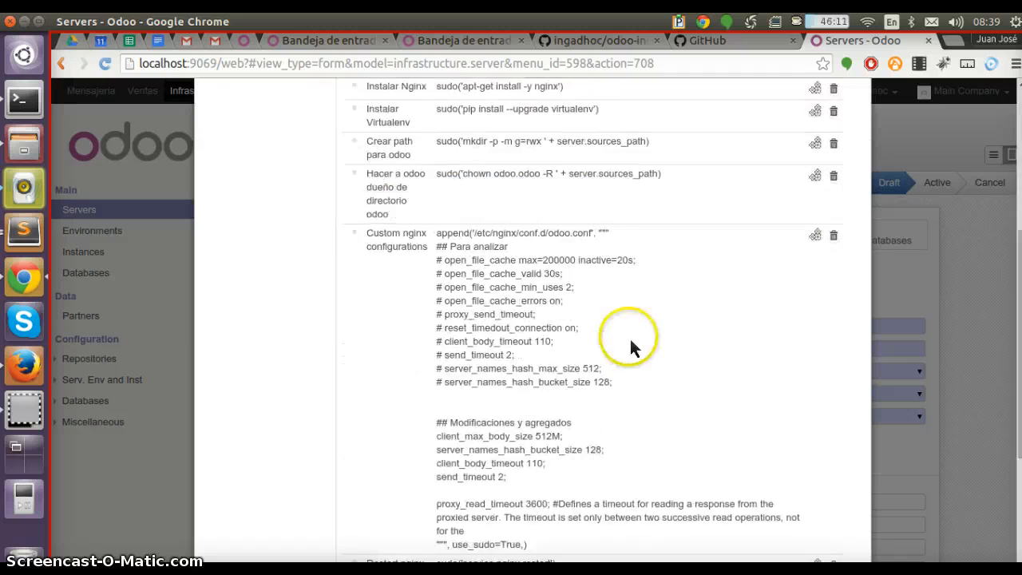
scroll(629, 336, down, 4)
scroll(617, 366, up, 10)
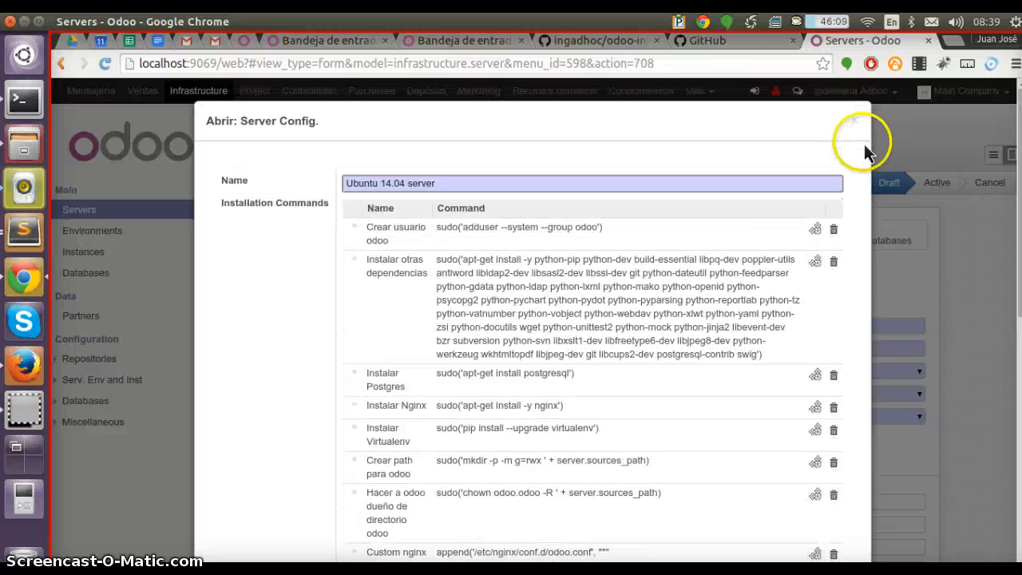
click(854, 119)
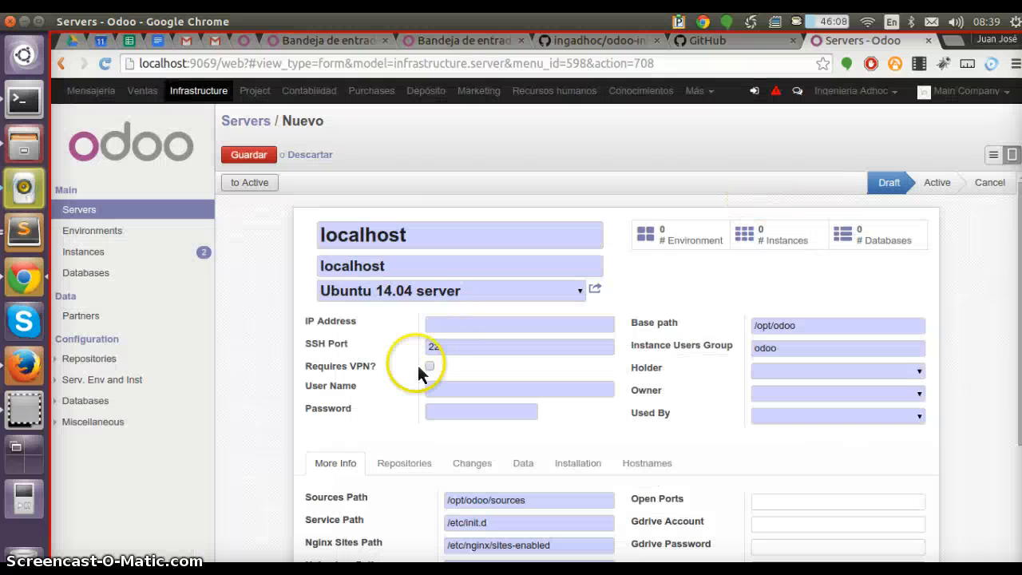
Copy the main hostname localhost into the IP Address field
double_click(490, 276)
key(ctrl+c)
click(434, 324)
key(ctrl+v)
Fill in the SSH user name
click(451, 388)
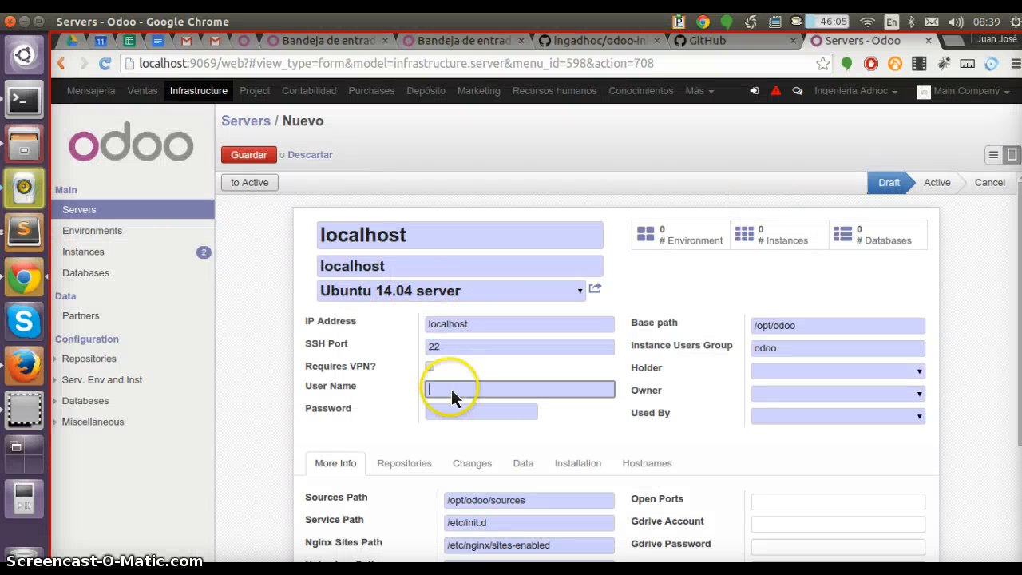
text(chosco)
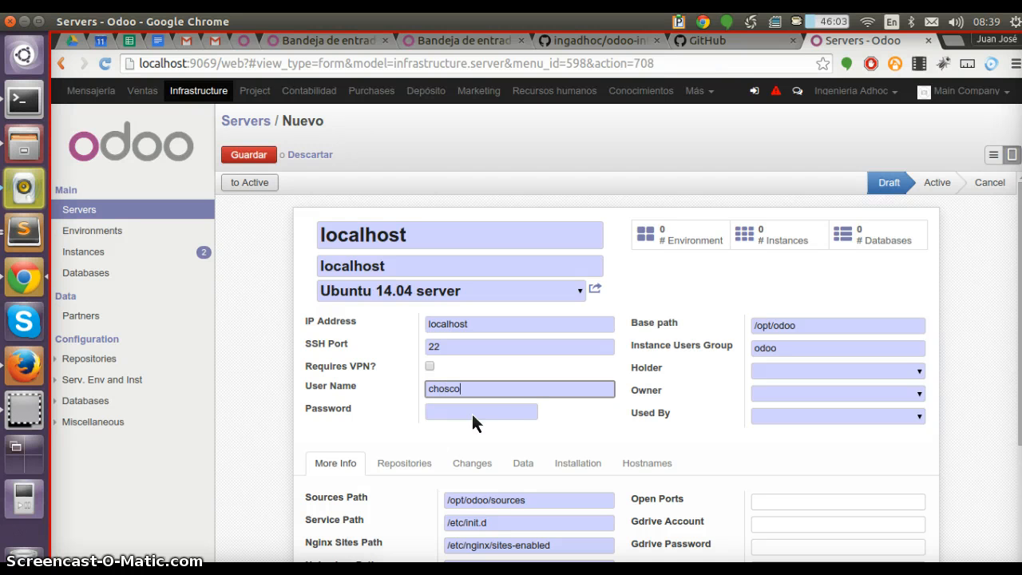
Enter the SSH account password
click(472, 414)
text(odoo)
key(Tab)
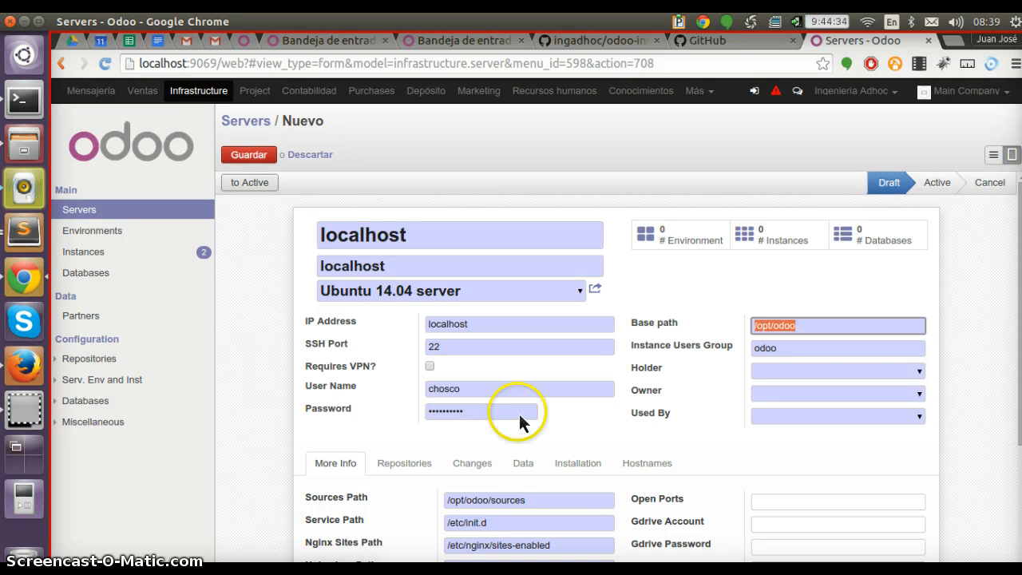
Set the Holder to Ingenieria Adhoc
key(Tab)
text(ing)
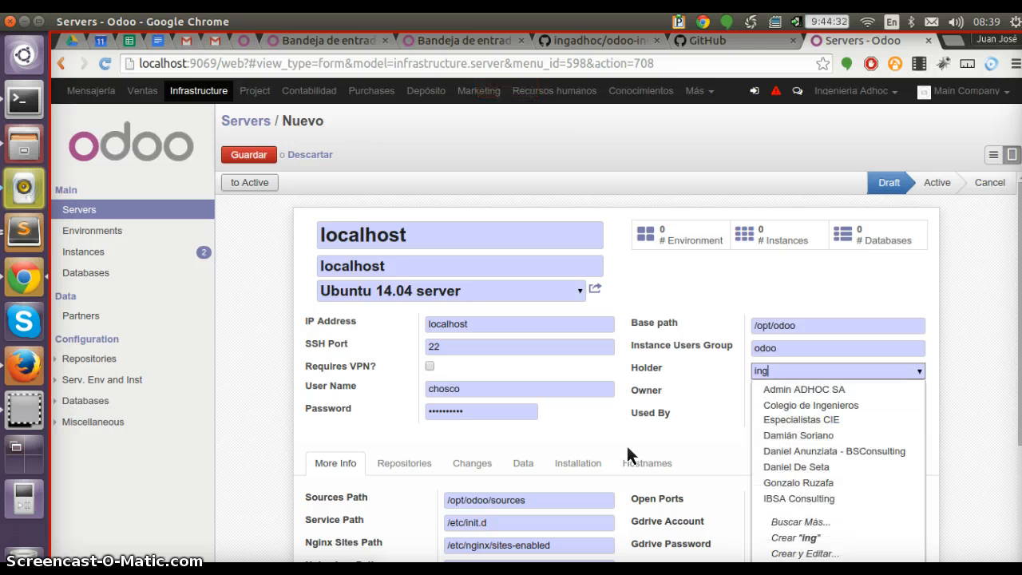
text(ad)
key(Down)
key(Down)
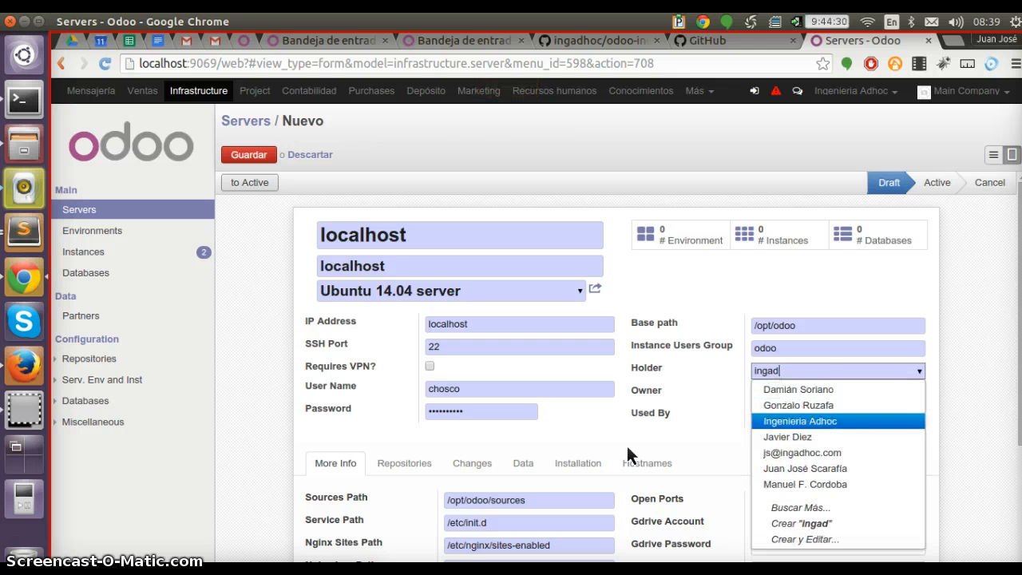
key(Return)
Set both Owner and Used By to Ingenieria Adhoc
key(Tab)
text(ingadh)
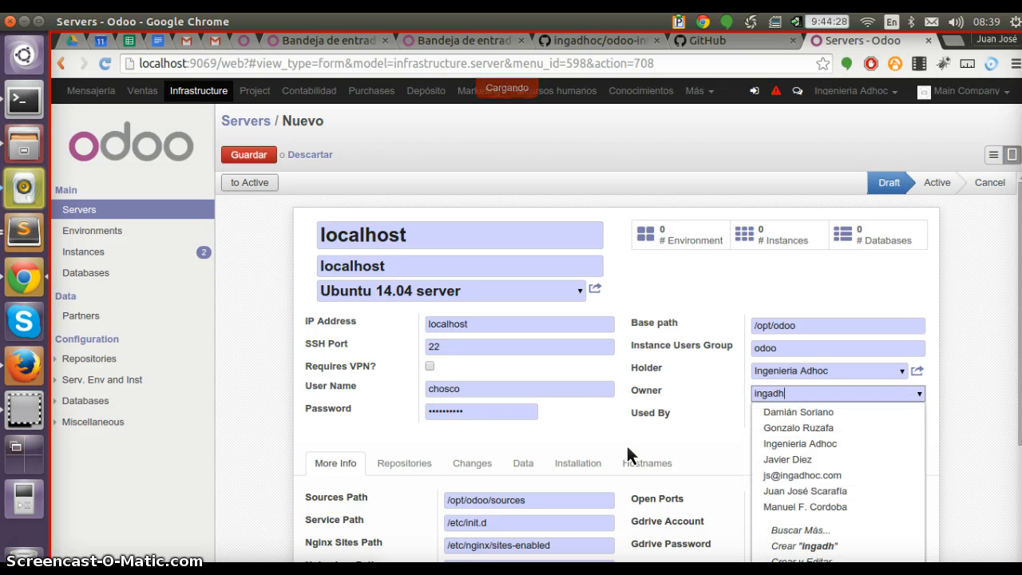
key(Down)
key(Down)
key(Down)
key(Return)
key(Tab)
text(ingad)
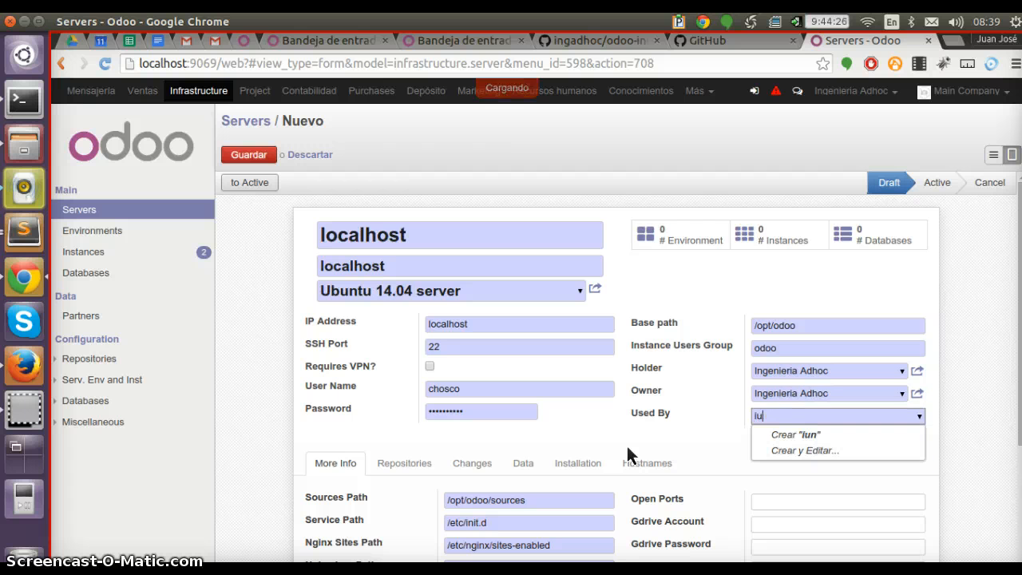
key(Down)
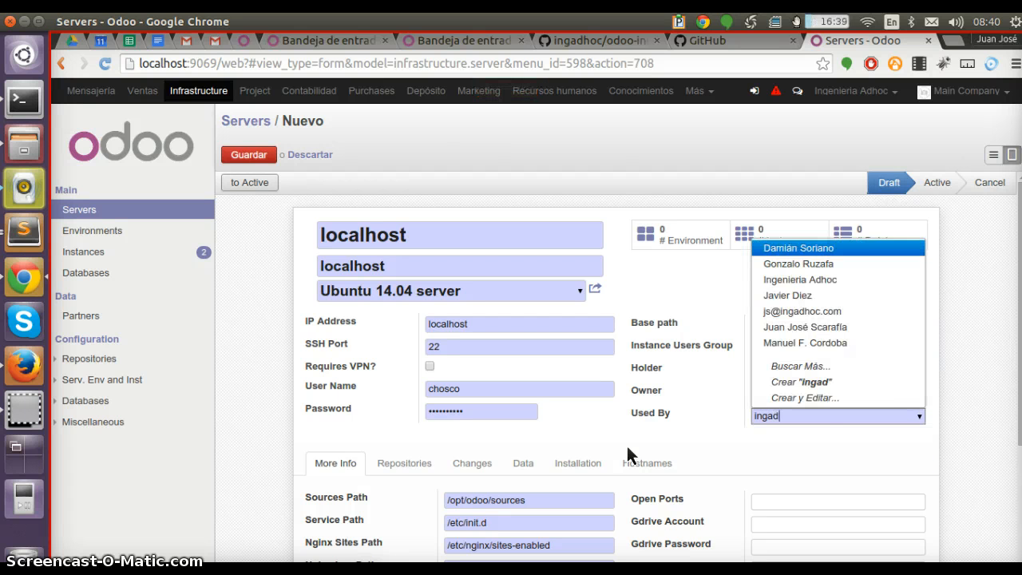
key(Down)
key(Down)
key(Return)
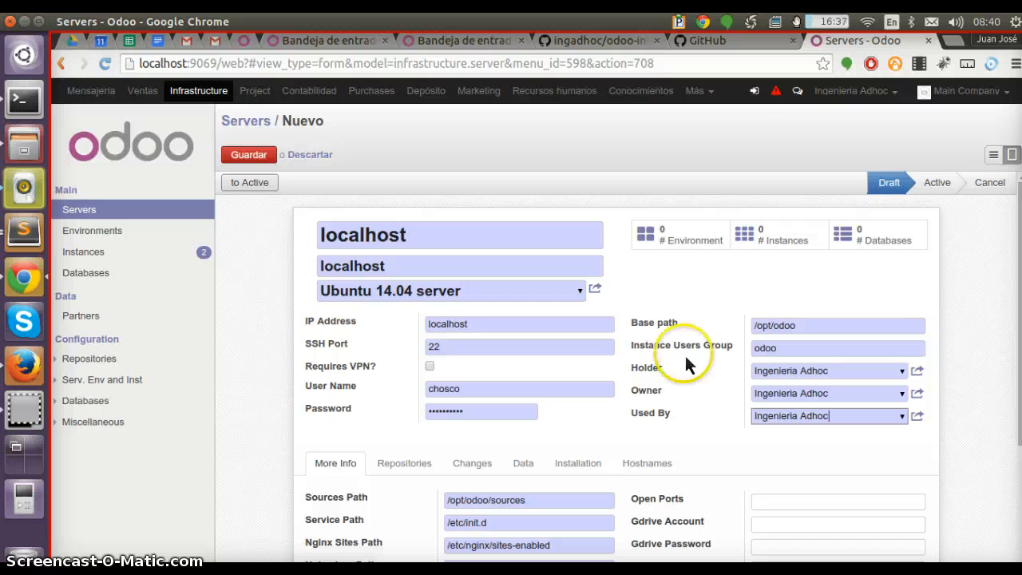
Enter the Postgres superuser password in the More Info section
scroll(577, 338, down, 1)
scroll(517, 415, down, 2)
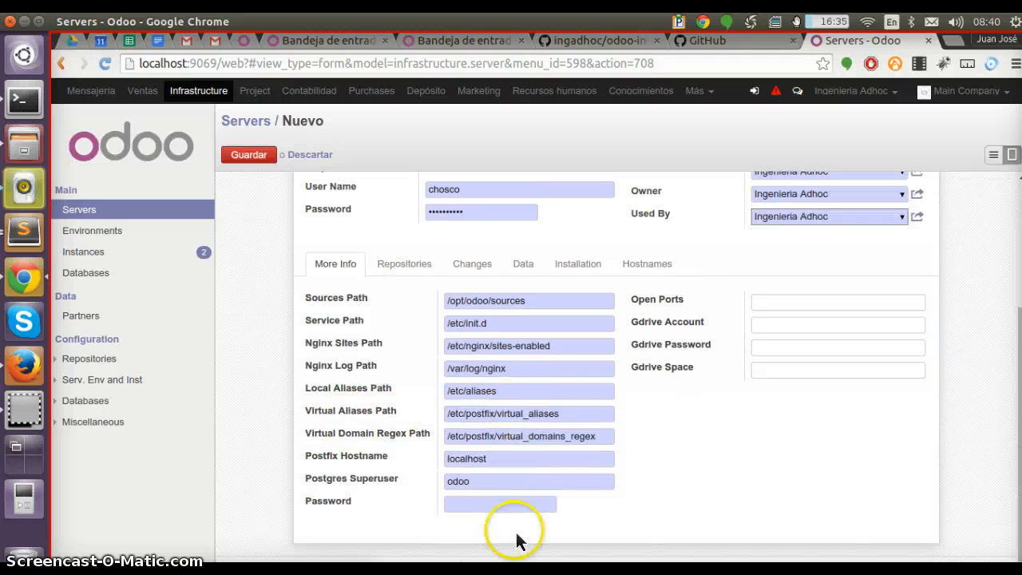
click(543, 505)
key(shift+Tab)
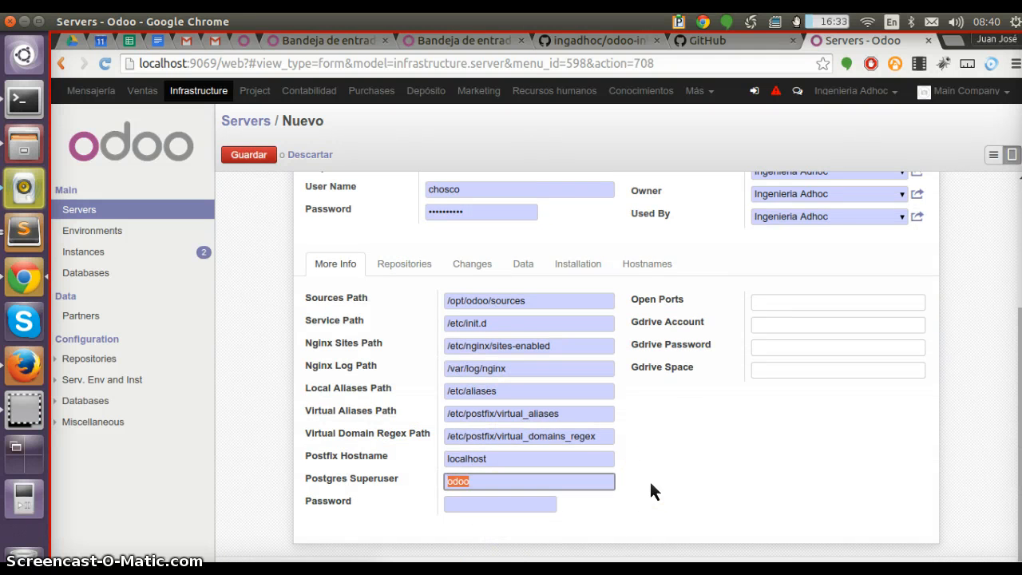
key(Tab)
key(shift+Tab)
key(Tab)
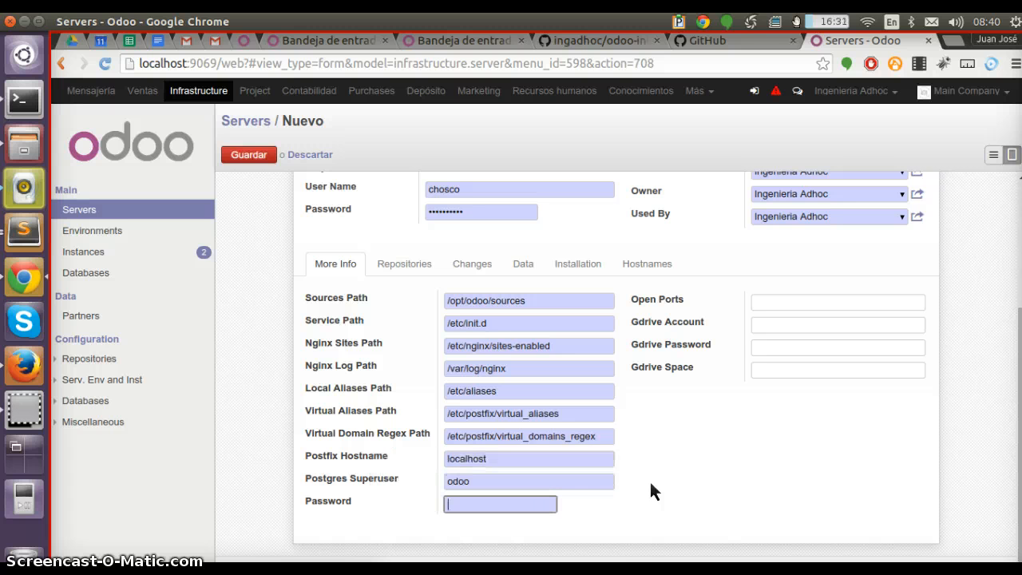
key(shift+Tab)
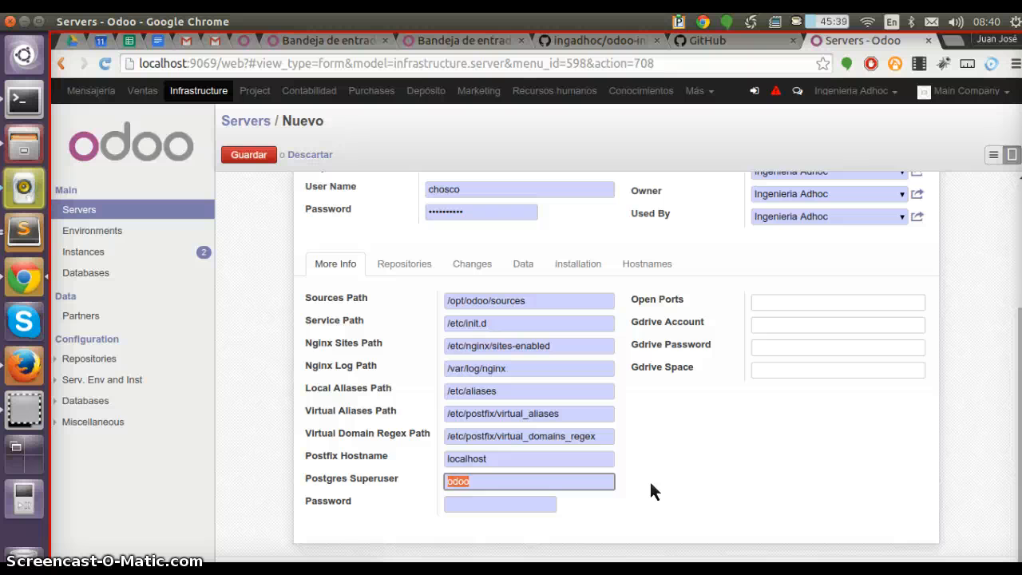
key(Tab)
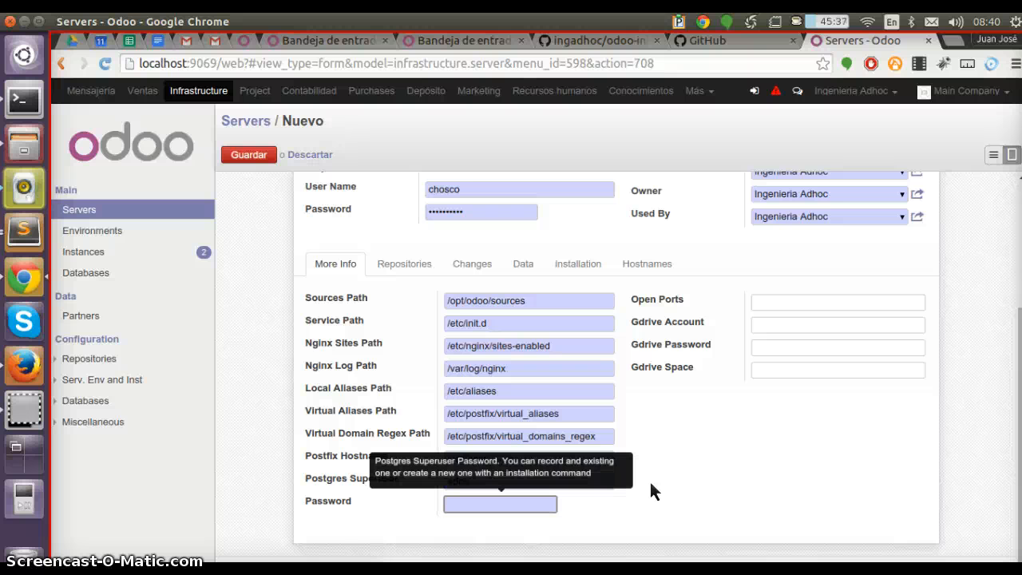
text(••••••••••)
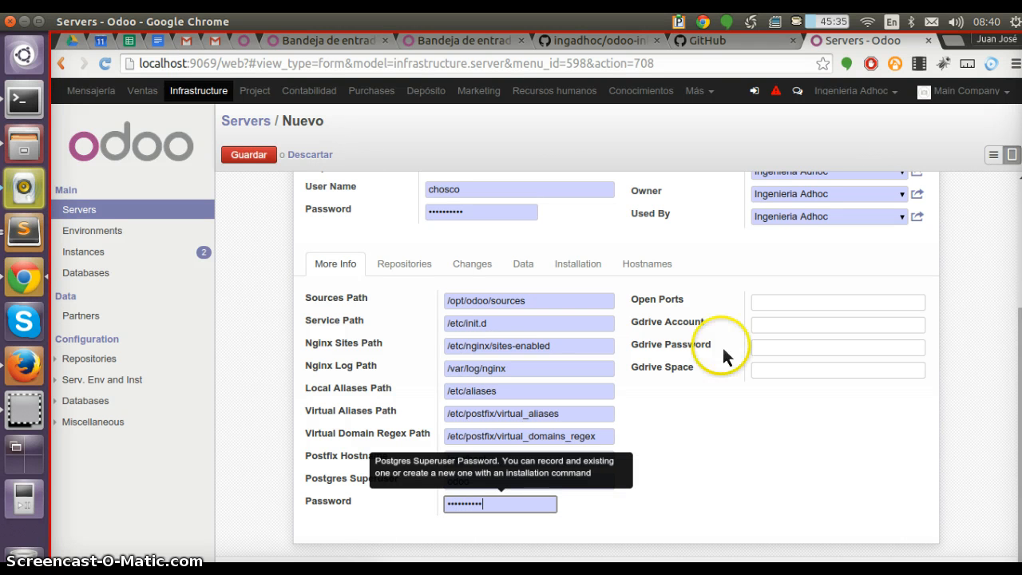
Browse the Repositories and Changes tabs of the server form
click(408, 263)
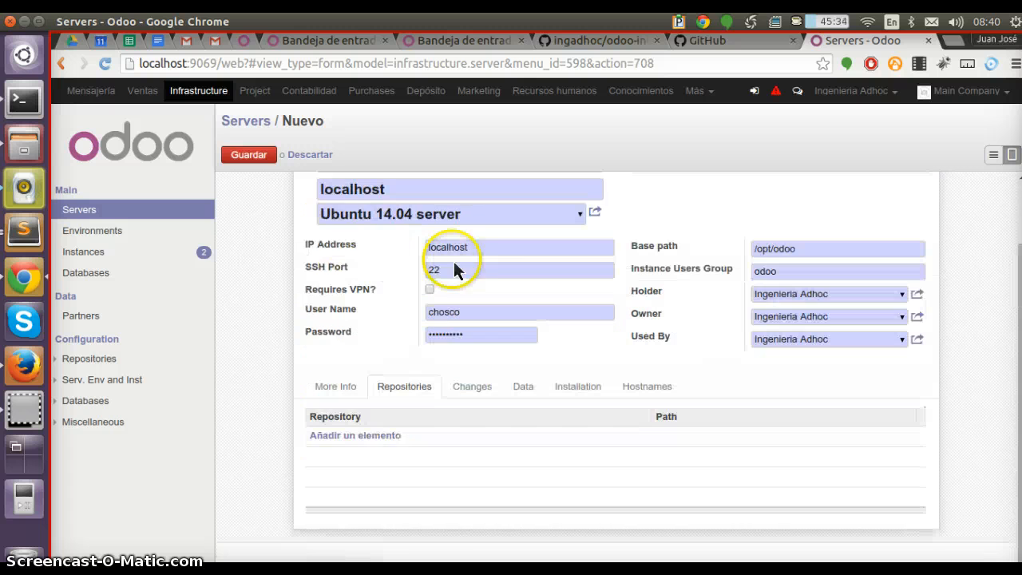
click(360, 390)
click(408, 387)
click(497, 388)
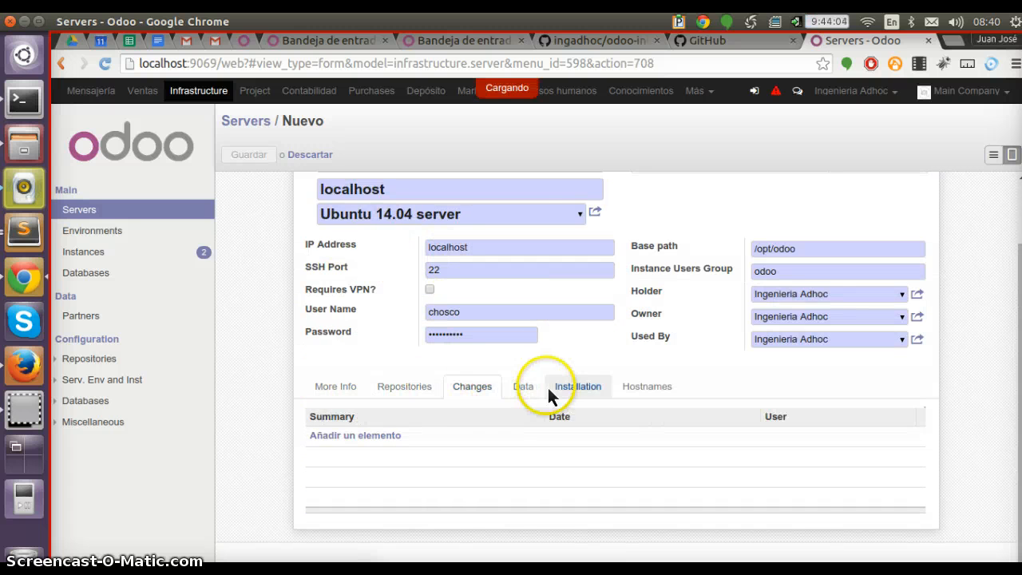
Rename the server localhost1 and save the record
click(352, 244)
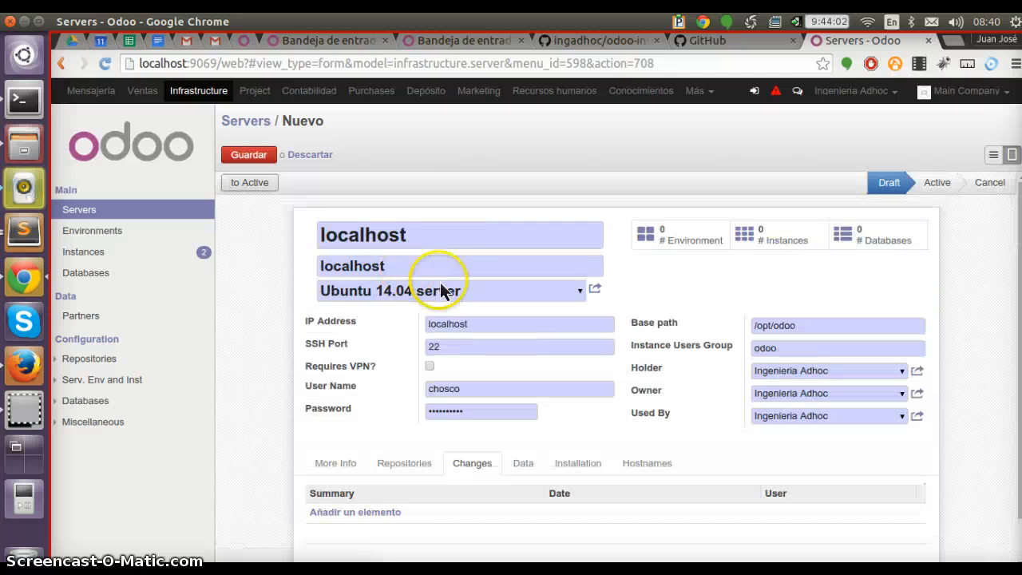
click(457, 241)
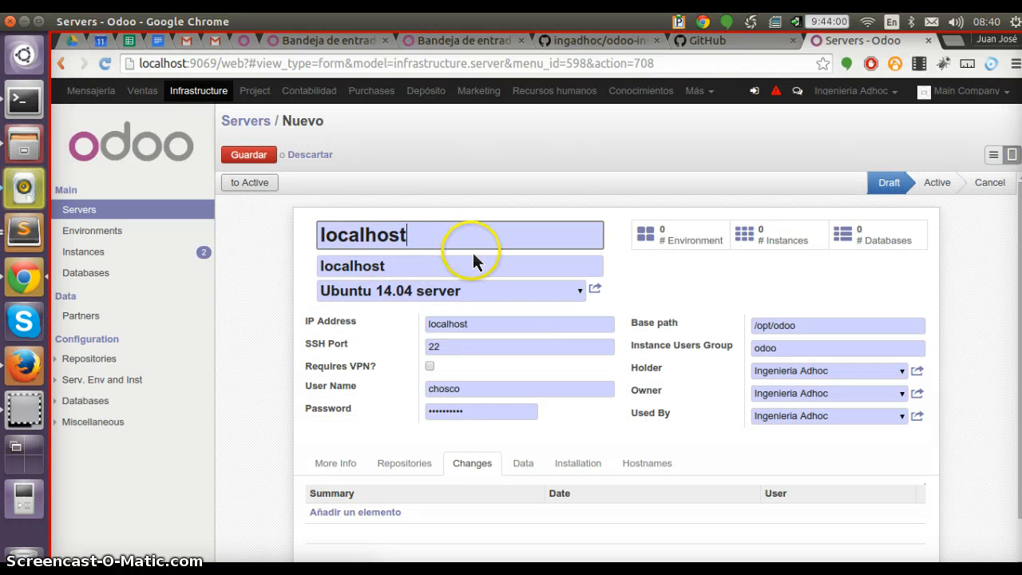
text(1)
key(alt+s)
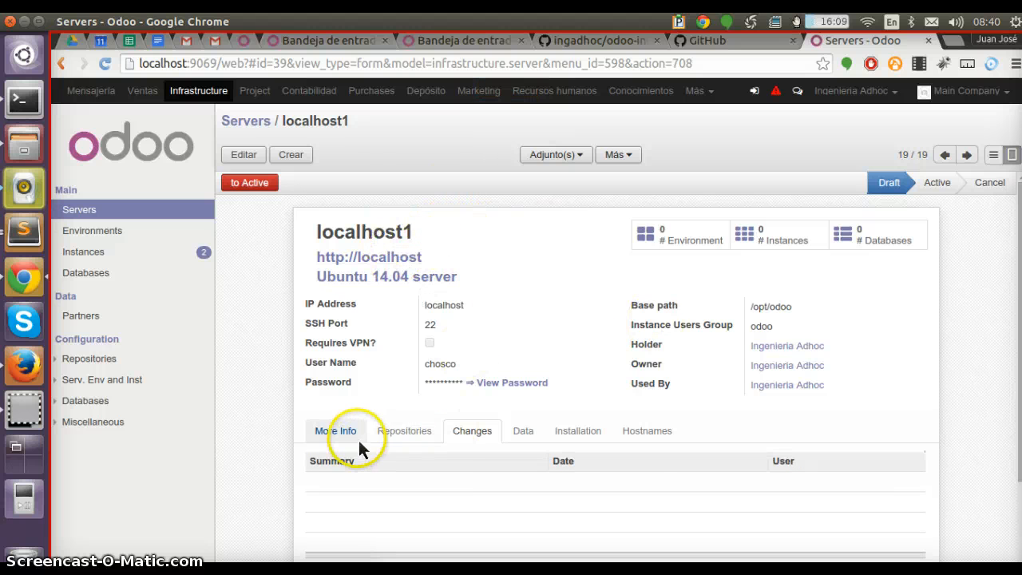
Run the Instalar Nginx command from the Installation tab and switch to the terminal to watch its output
click(336, 435)
click(578, 430)
scroll(639, 405, down, 5)
scroll(623, 383, down, 4)
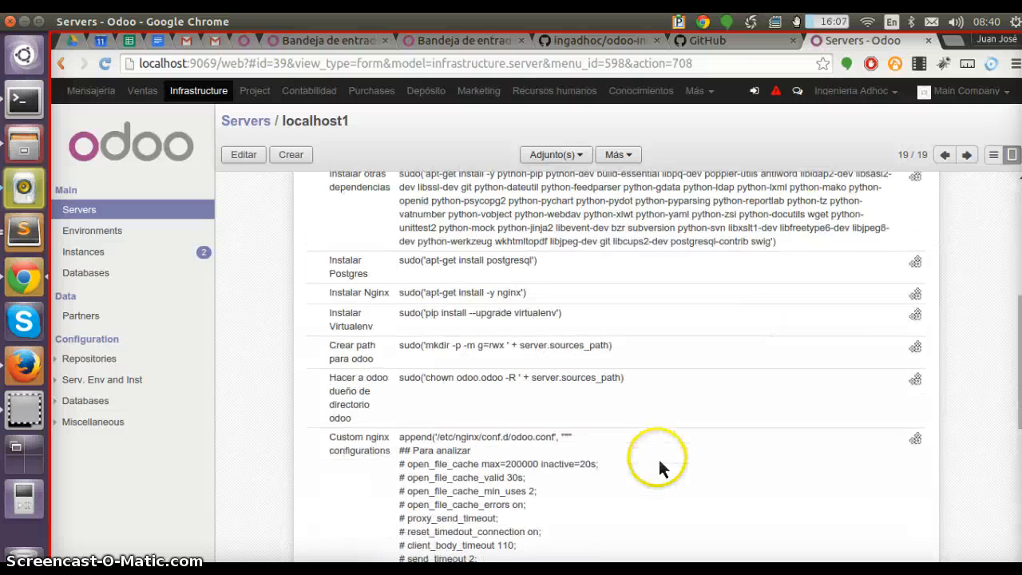
scroll(639, 439, up, 4)
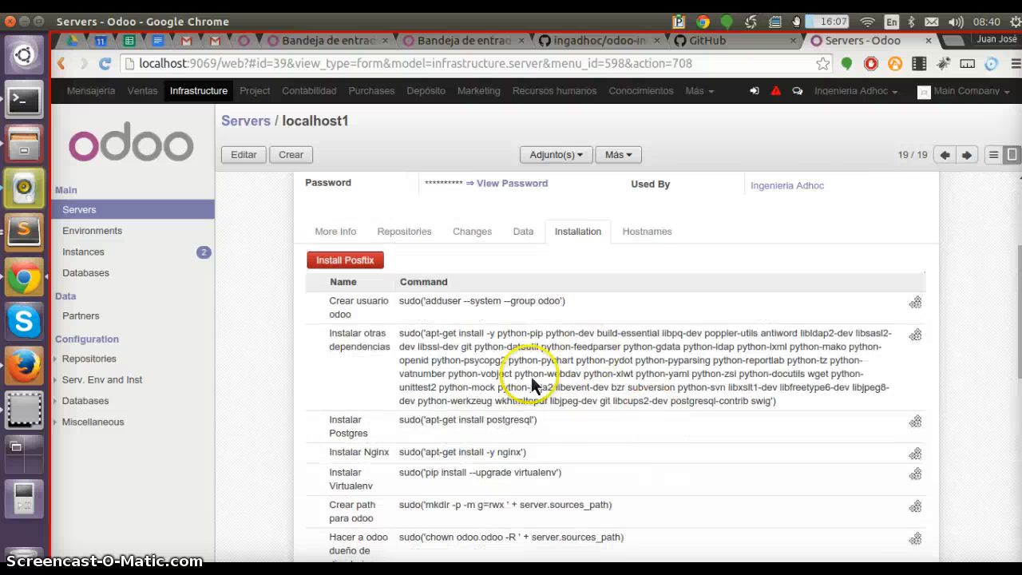
click(916, 457)
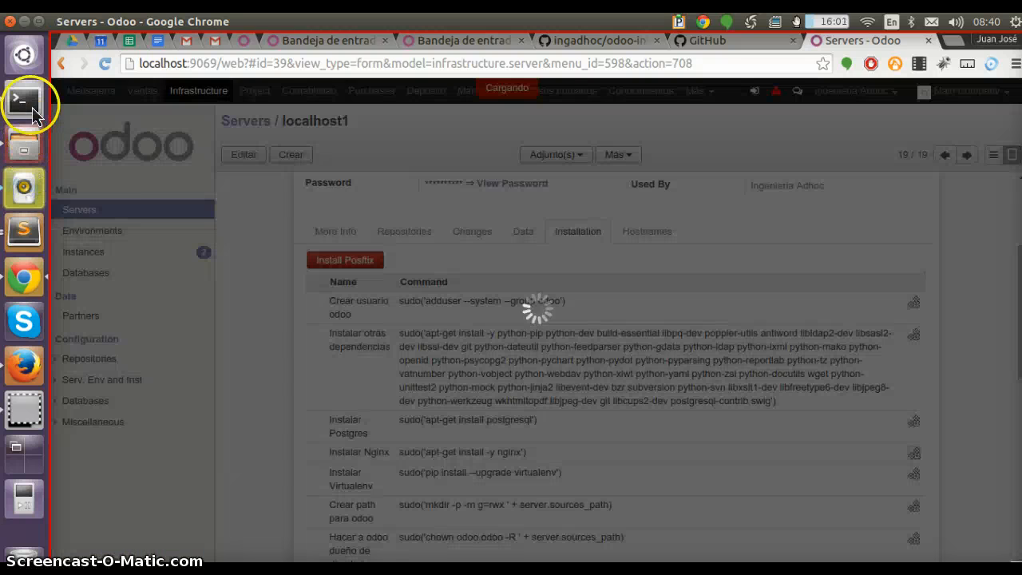
click(32, 112)
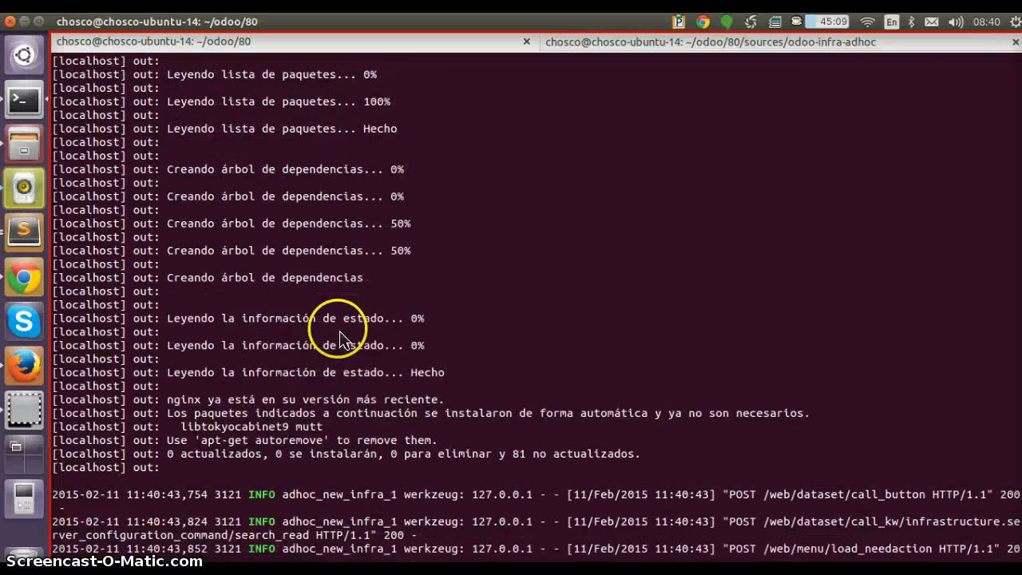
Return to the browser, review the server's Installation commands list, and open the Hostnames tab
key(alt+Tab)
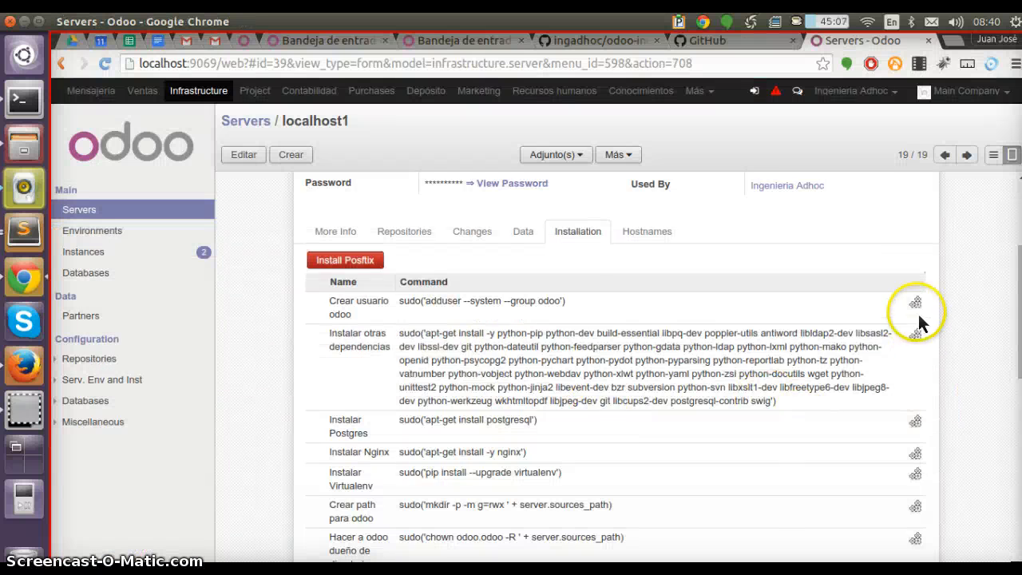
scroll(916, 402, down, 5)
scroll(924, 312, down, 5)
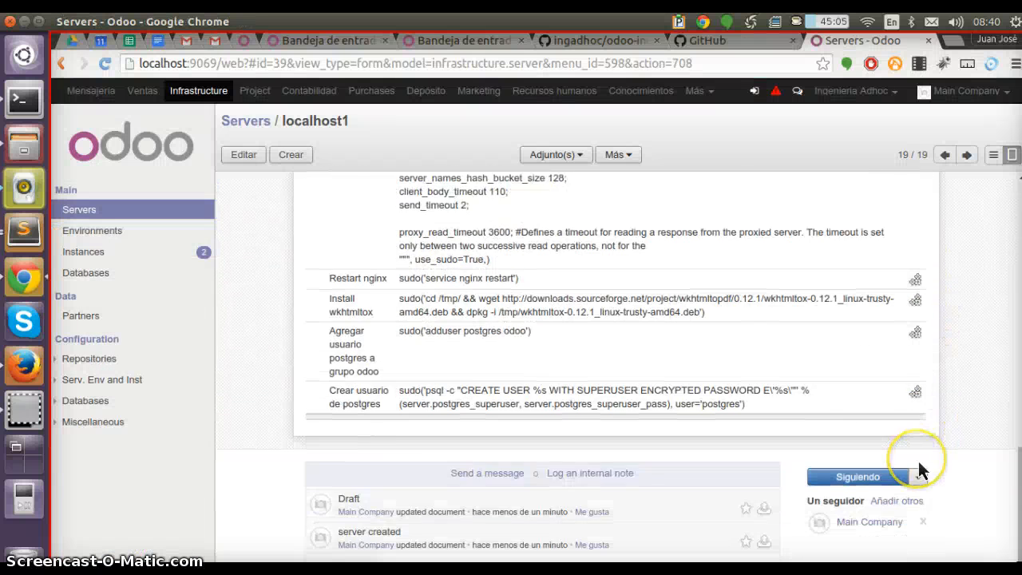
scroll(919, 468, up, 3)
scroll(919, 463, up, 5)
scroll(918, 461, up, 5)
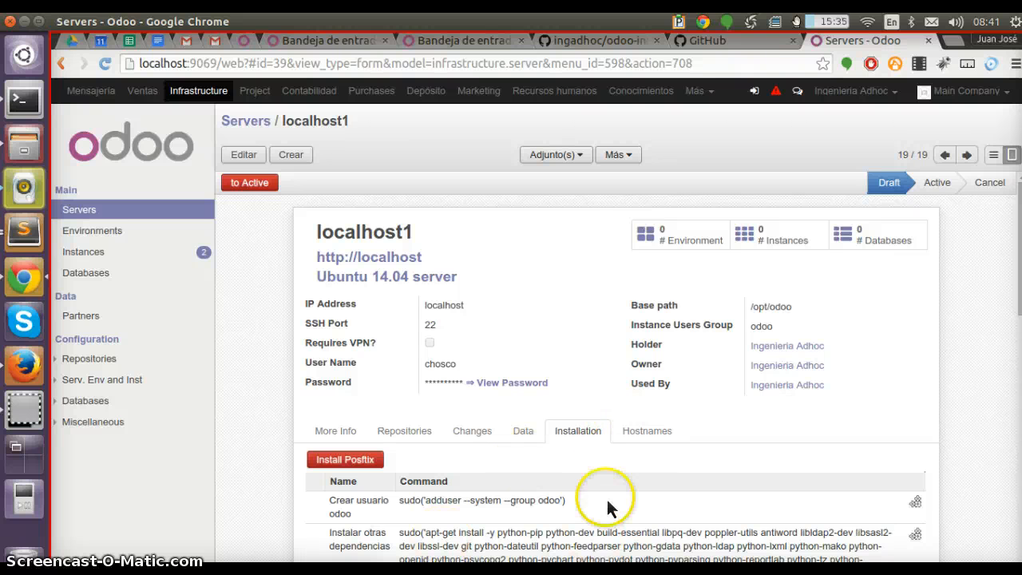
scroll(609, 506, down, 4)
click(645, 272)
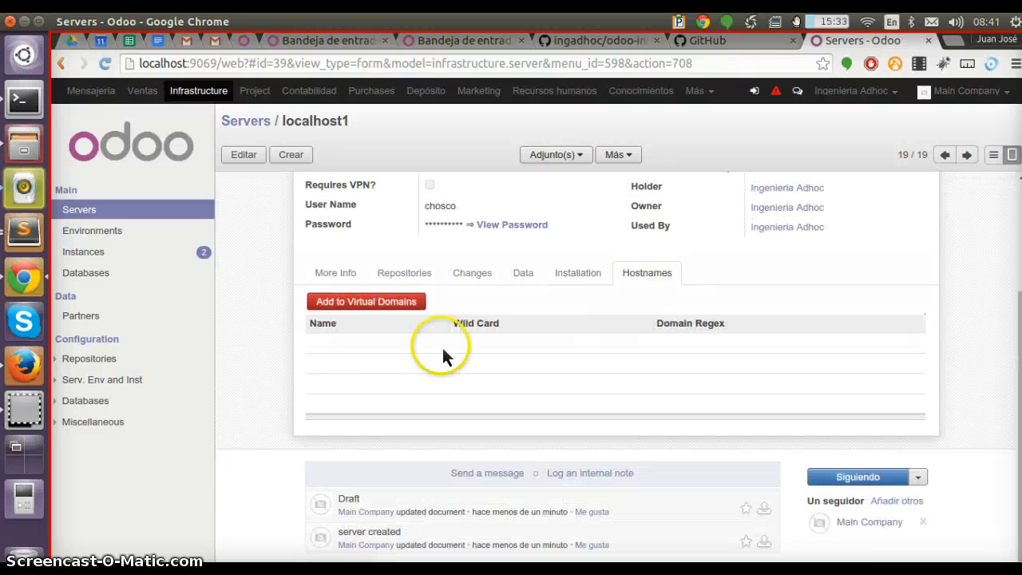
scroll(469, 331, up, 4)
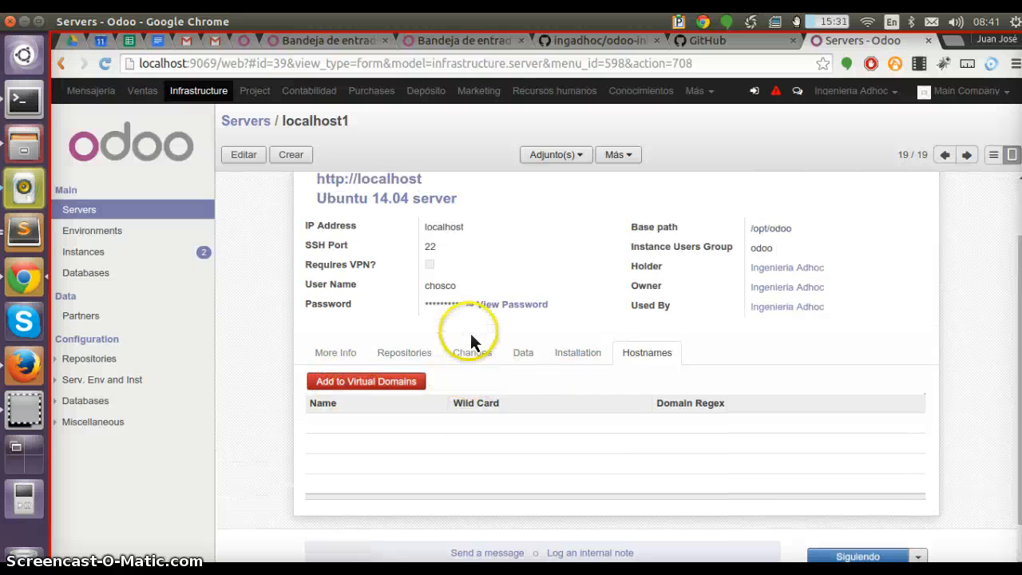
Edit the server and add a hostname named localhost without wildcard, saving it and starting a new one
click(479, 428)
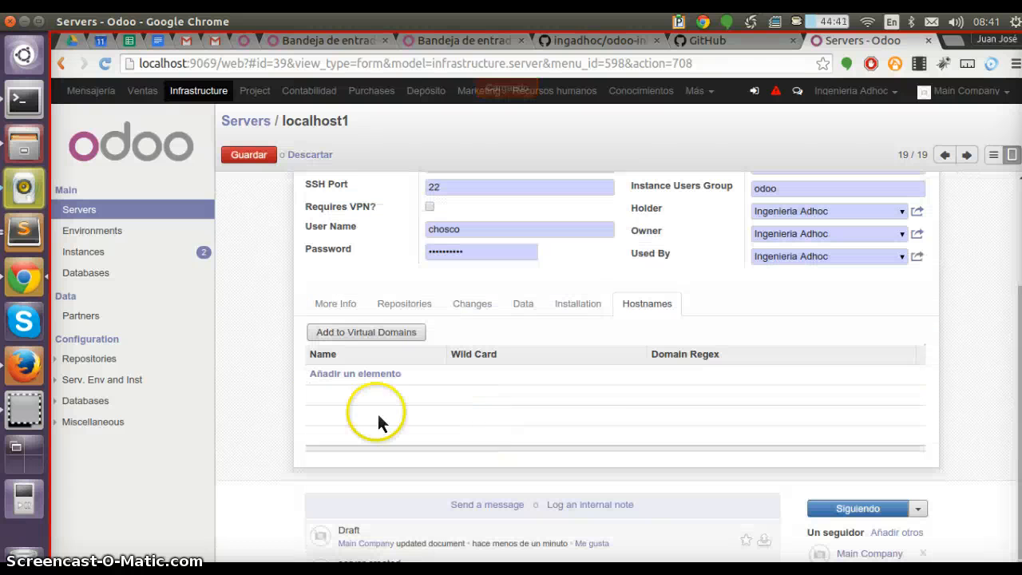
click(351, 374)
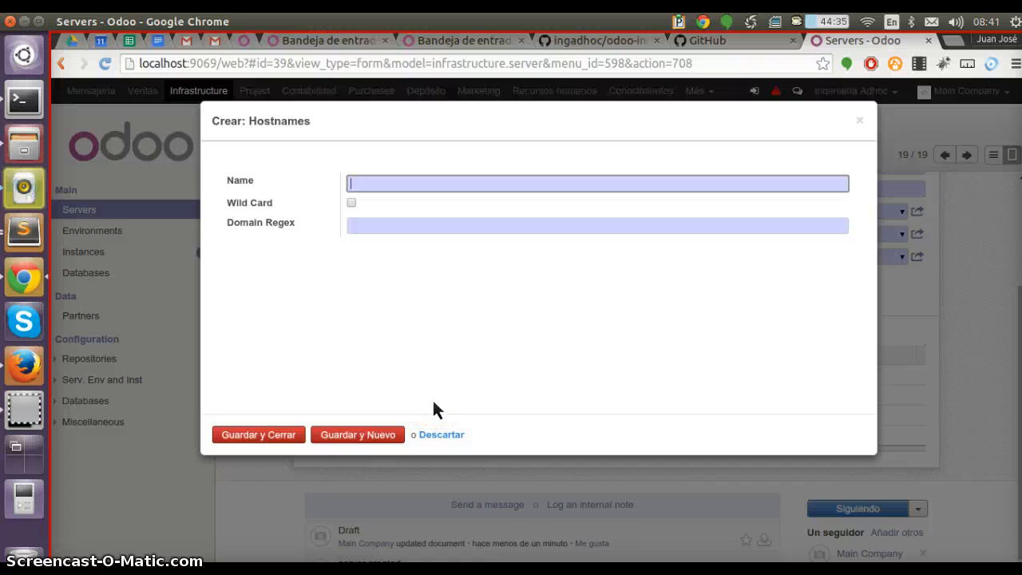
text(mi_)
text(server)
key(ctrl+a)
text(localhost)
key(Tab)
key(Tab)
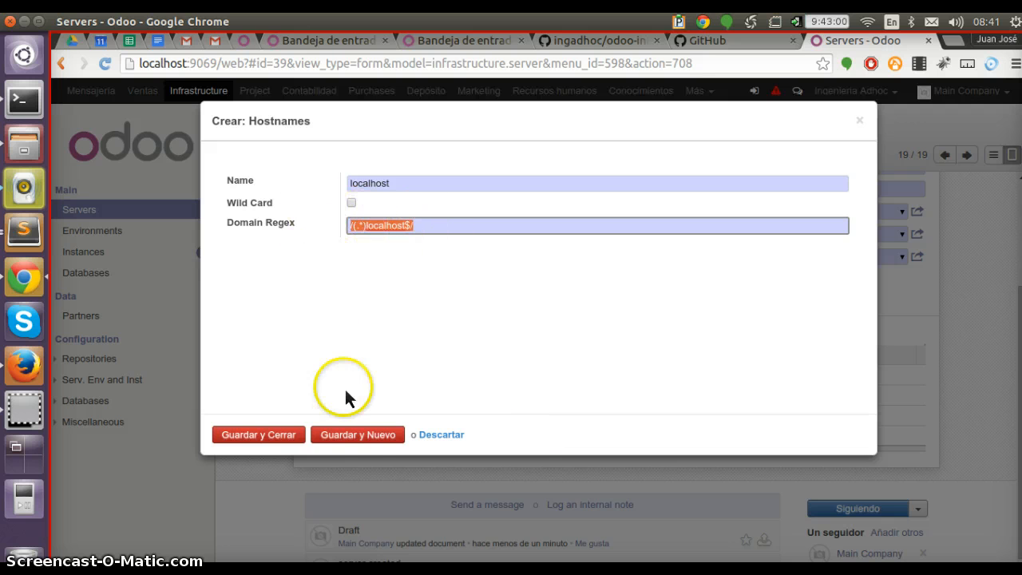
click(363, 435)
Add a second hostname ingadhoc.com with Wild Card enabled and save and close the dialog
text(localh)
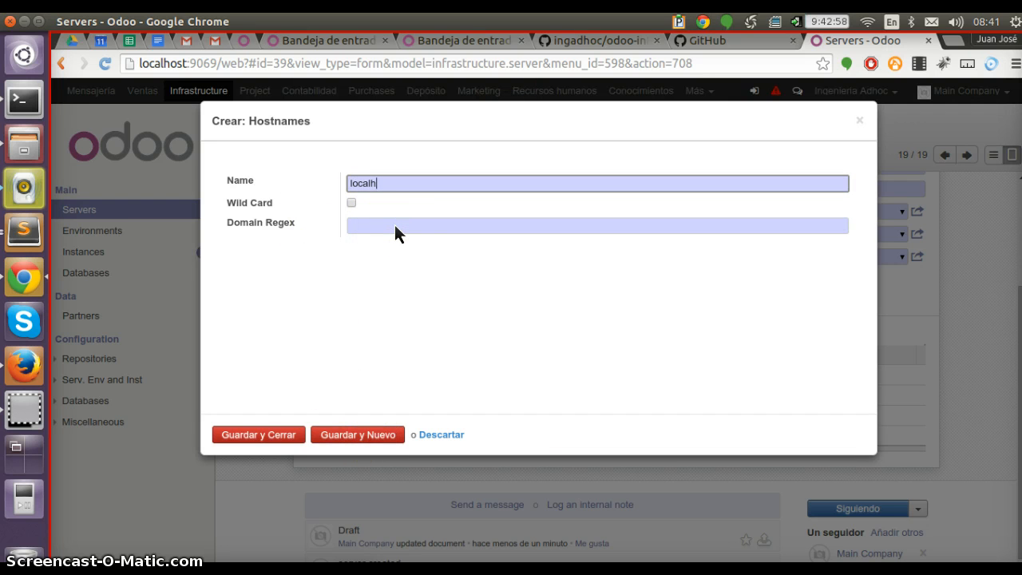
text(ost)
key(Tab)
key(space)
drag(408, 175, 106, 145)
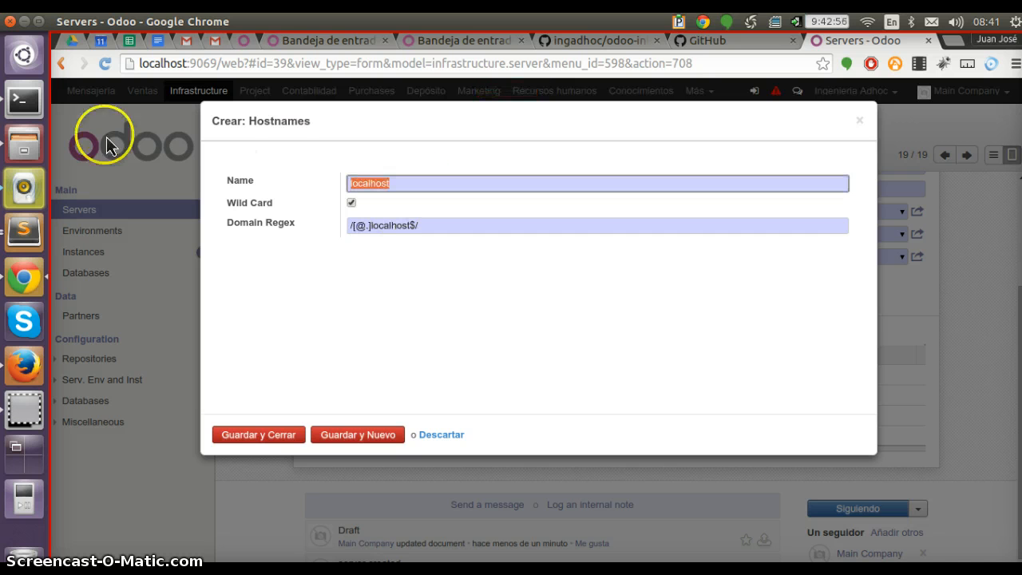
key(Left)
text(su)
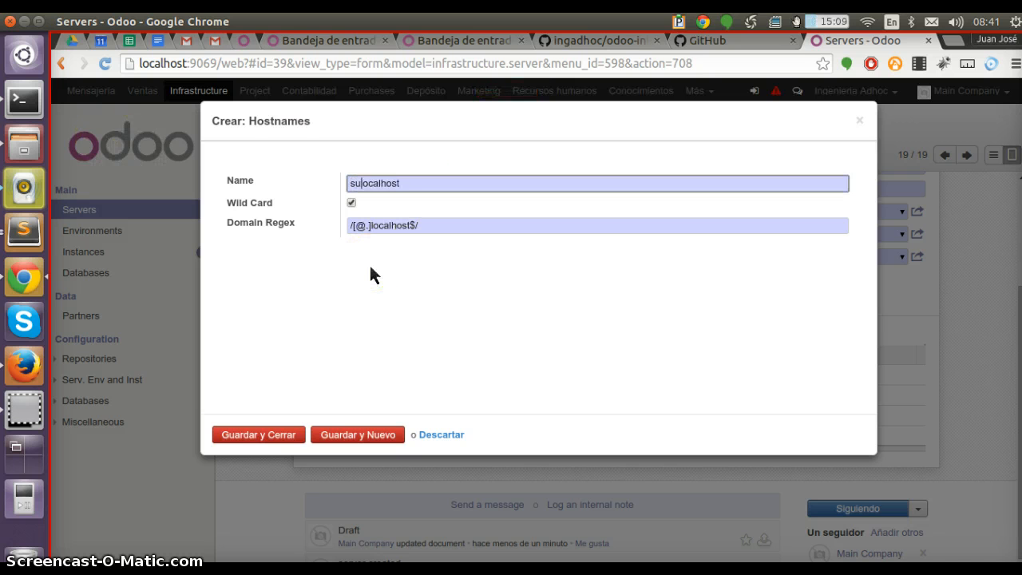
text(b.)
key(shift+Home)
key(BackSpace)
key(shift+End)
text(ingadhoc.com)
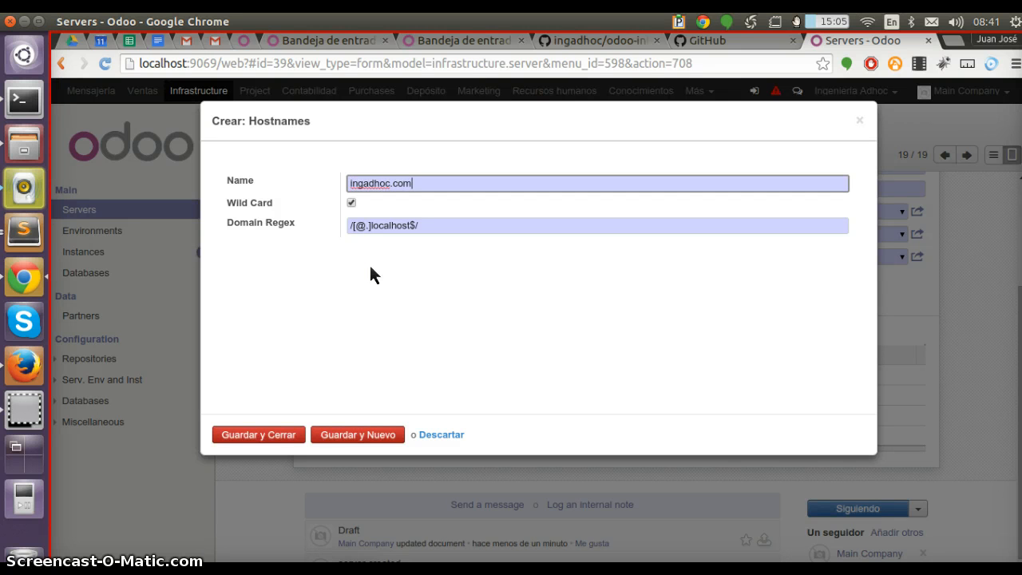
key(Tab)
click(256, 430)
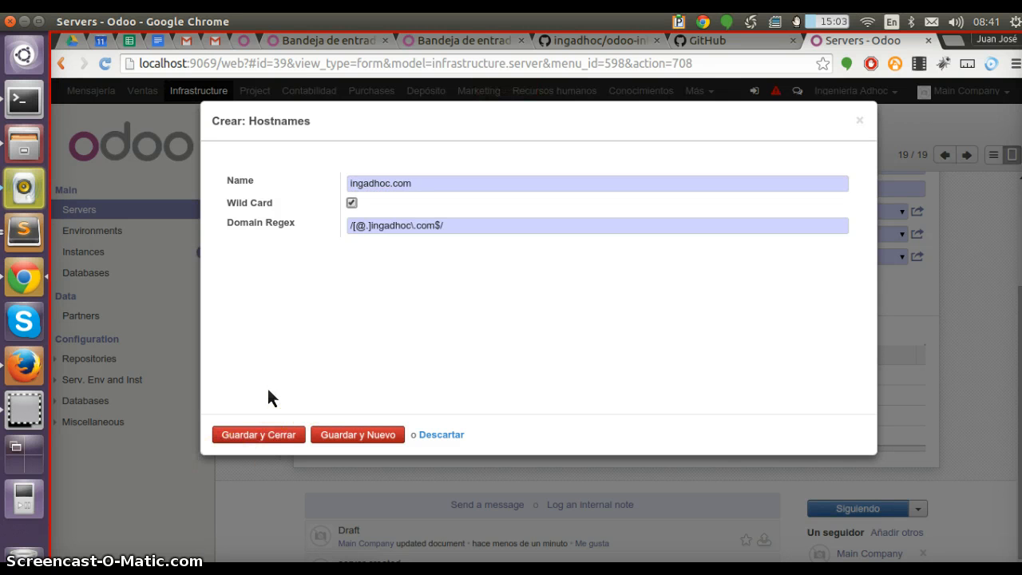
click(269, 437)
Try to save the server record and dismiss the warning
scroll(437, 361, up, 3)
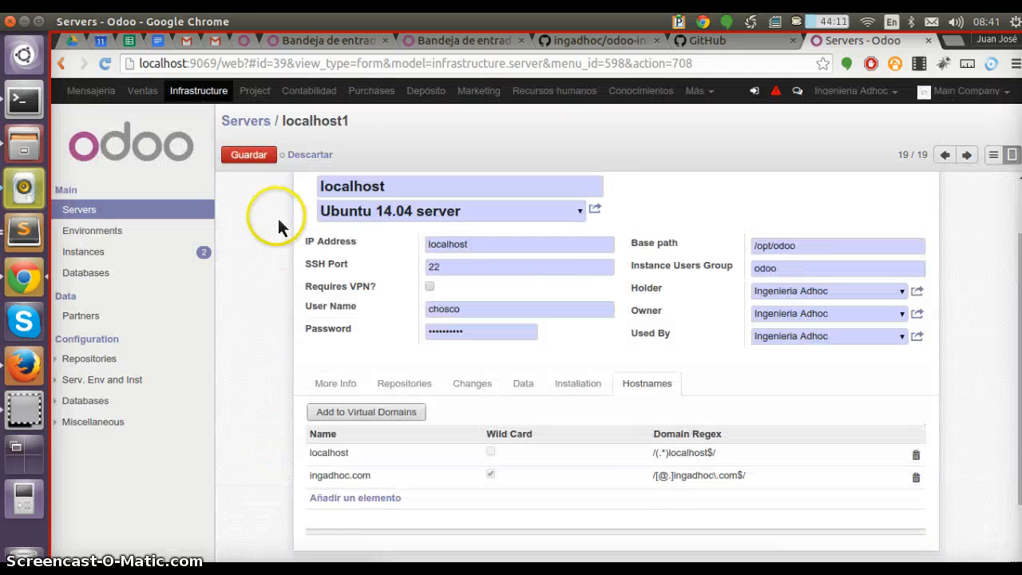
click(254, 155)
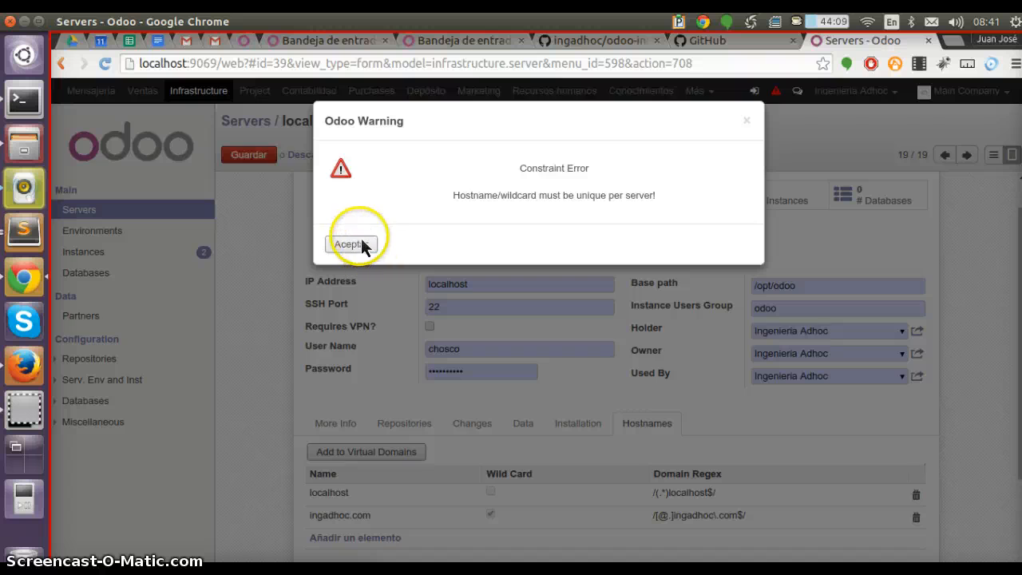
click(361, 243)
Rename the wildcard hostname to example_ingadhoc.com and save the server record
scroll(591, 394, down, 3)
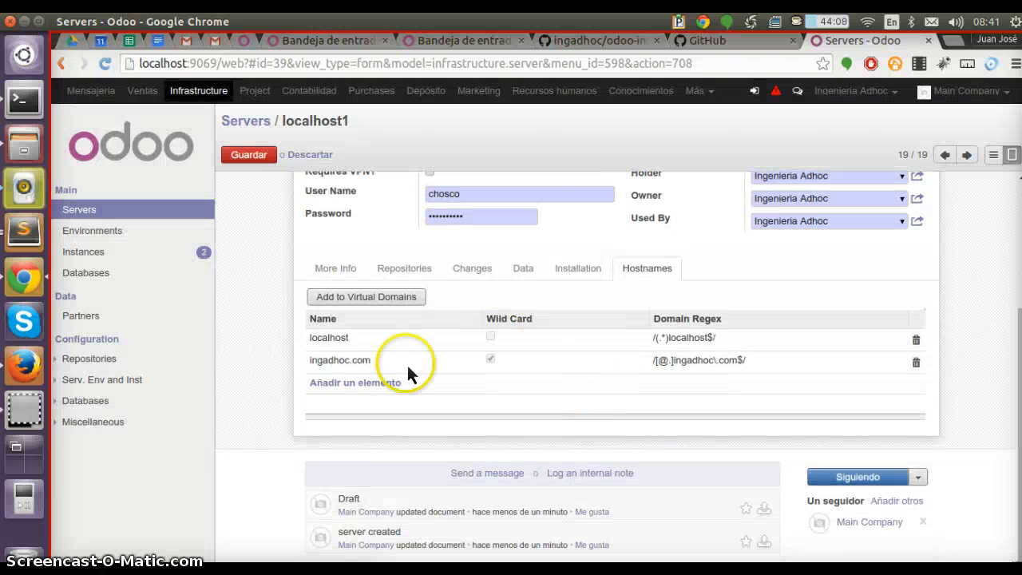
click(357, 362)
drag(427, 184, 122, 142)
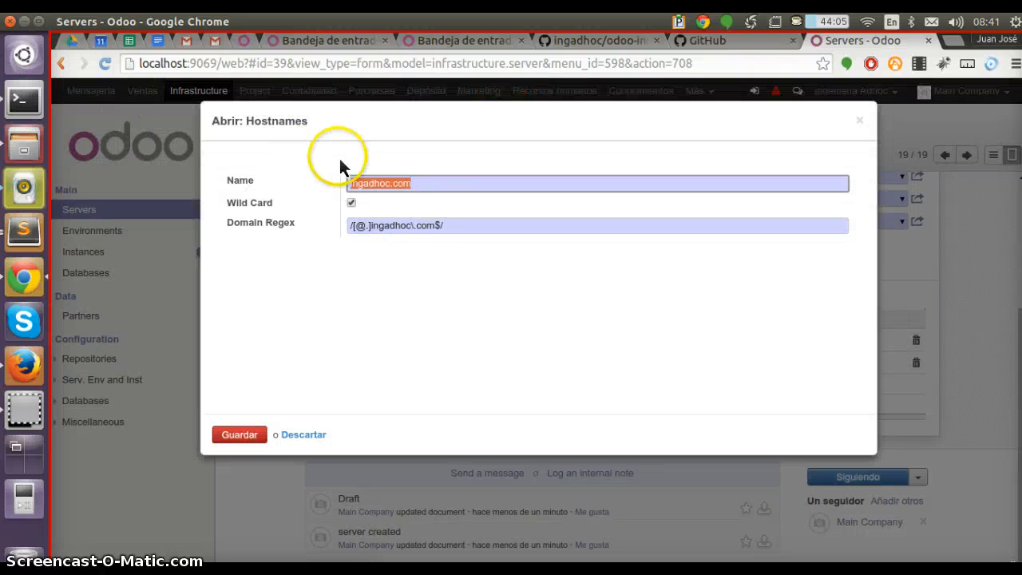
key(Home)
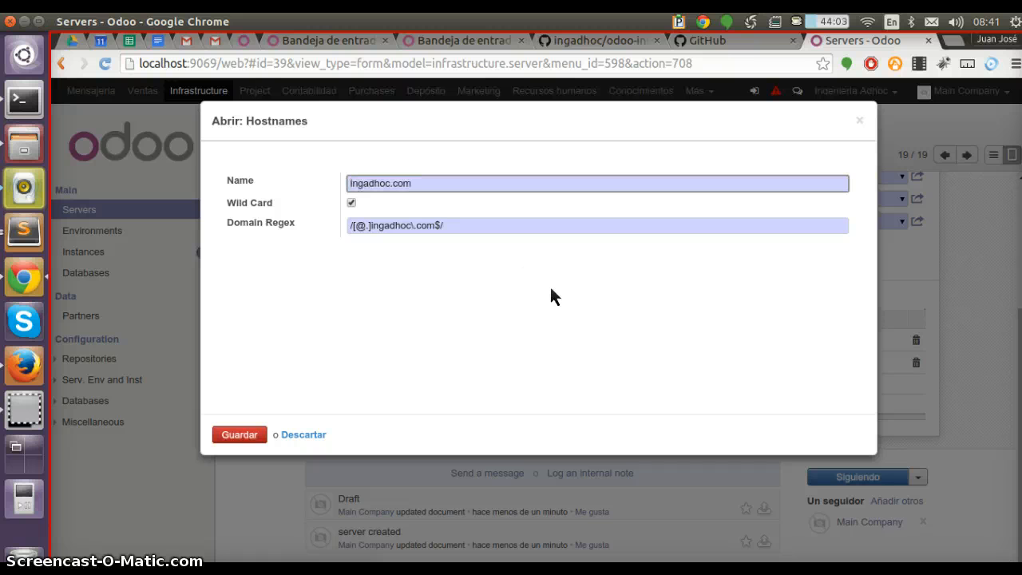
text(example_)
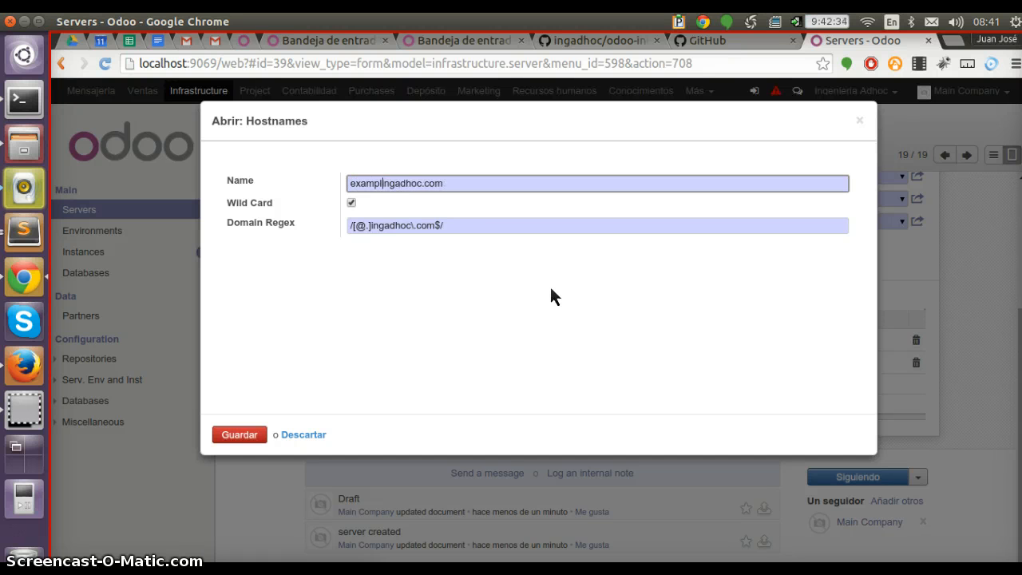
key(Tab)
click(233, 435)
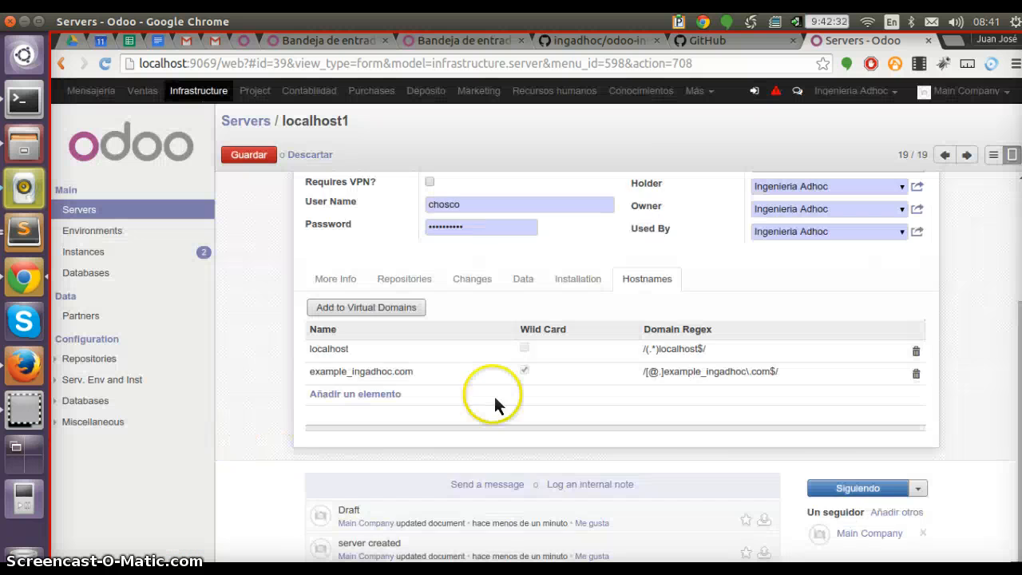
key(alt+s)
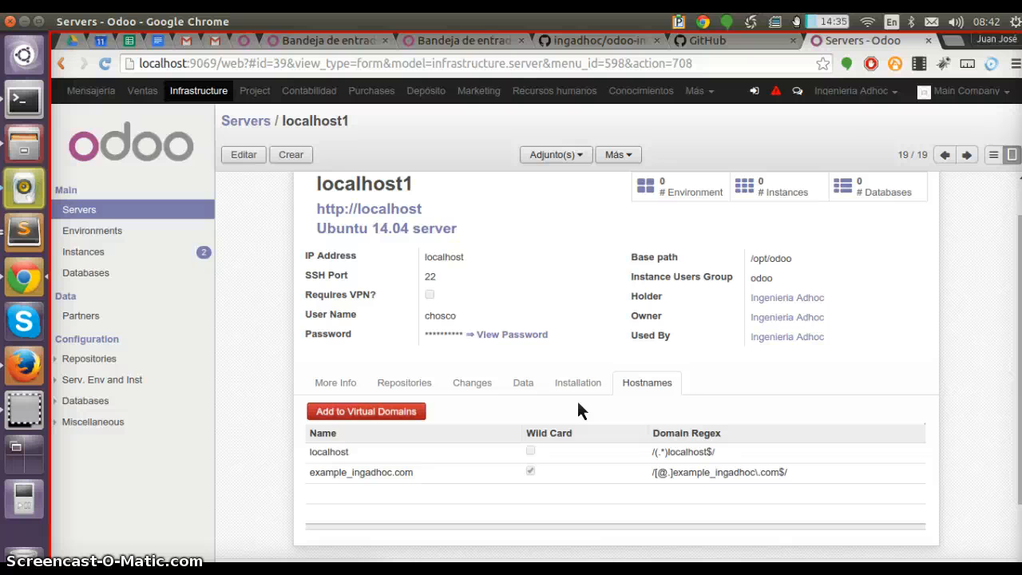
Open the server's environments and create a new environment named ingadhoc-80
scroll(576, 398, up, 1)
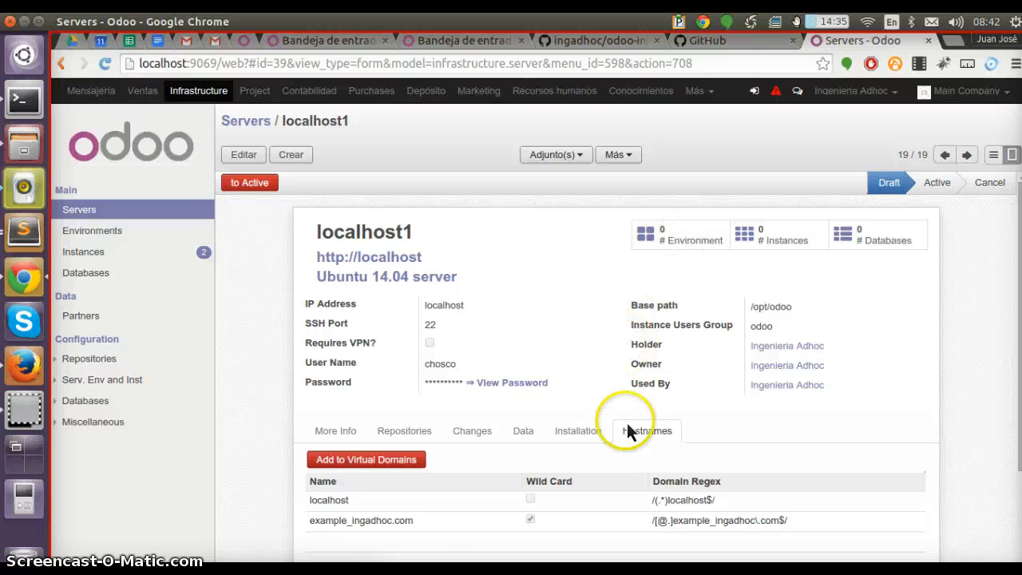
click(590, 432)
click(670, 434)
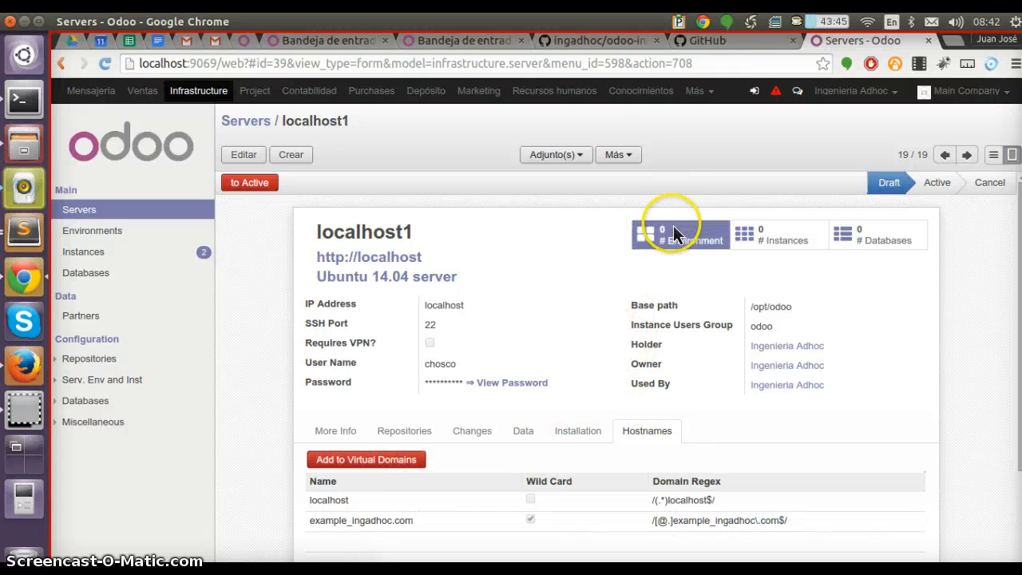
click(676, 238)
click(254, 155)
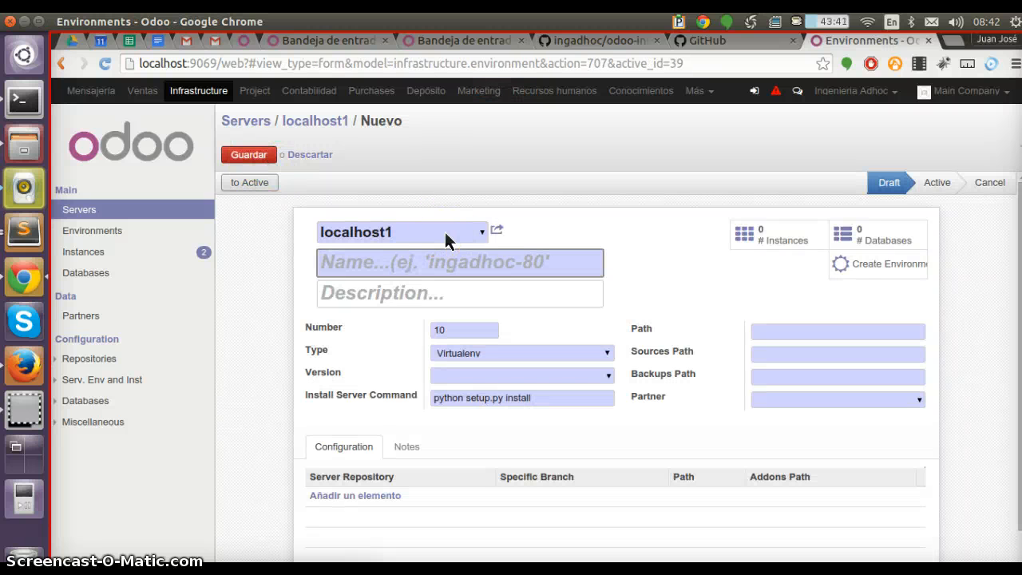
text(ingadhoc-80)
key(Tab)
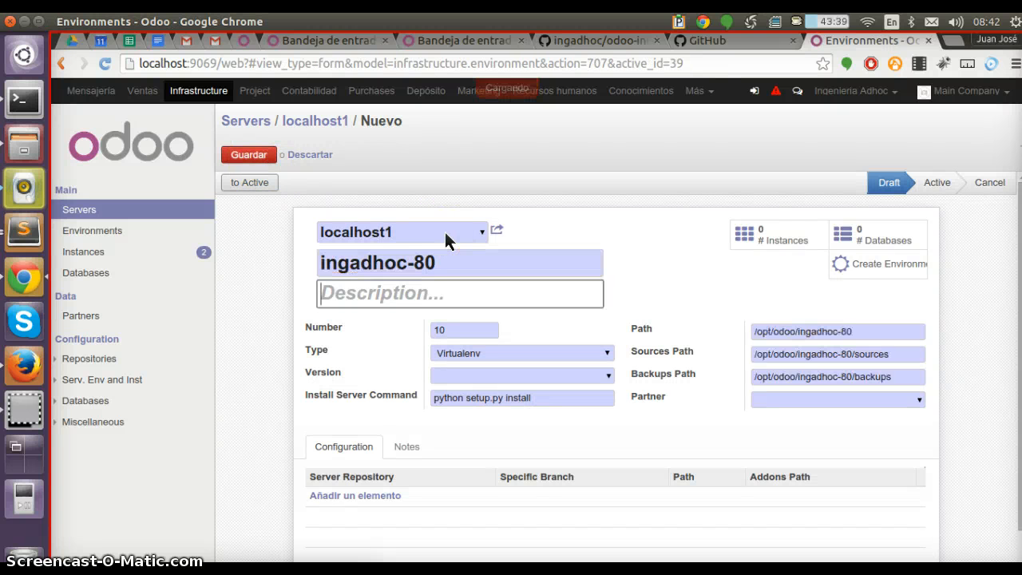
key(Tab)
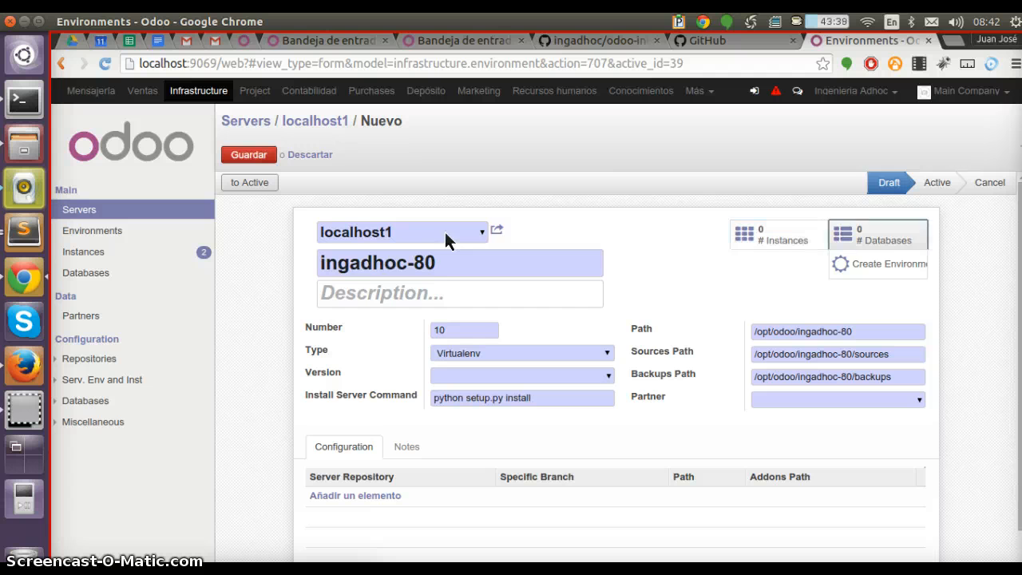
Set the environment Type to Virtualenv and Version to 8.0, and inspect the linked version record
click(573, 353)
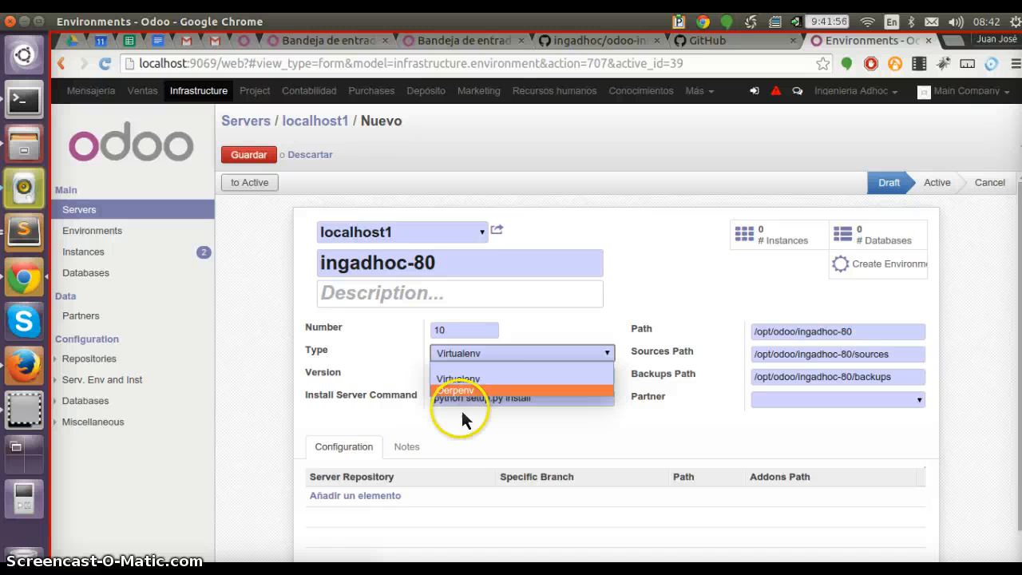
click(487, 381)
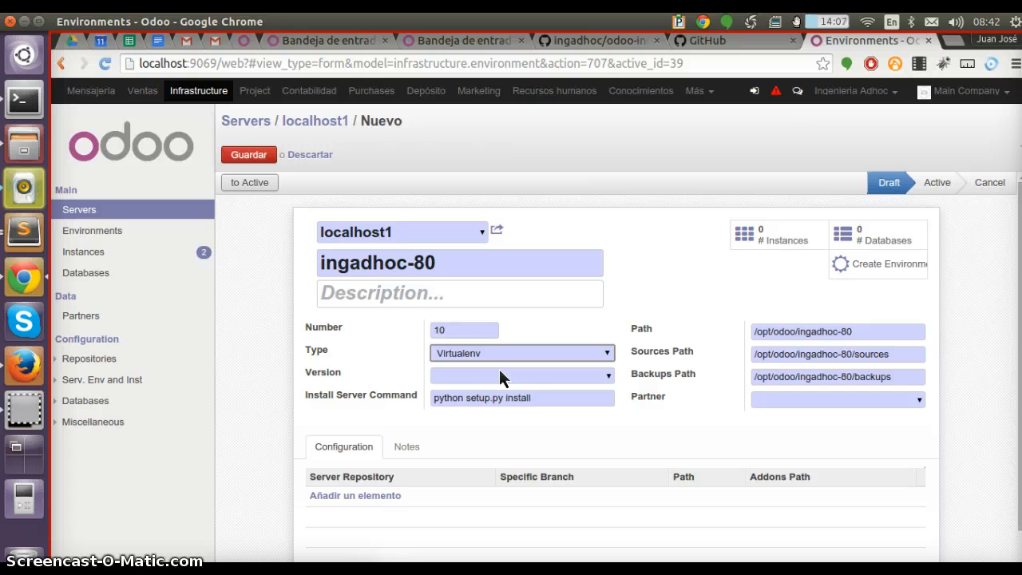
click(500, 370)
text(8)
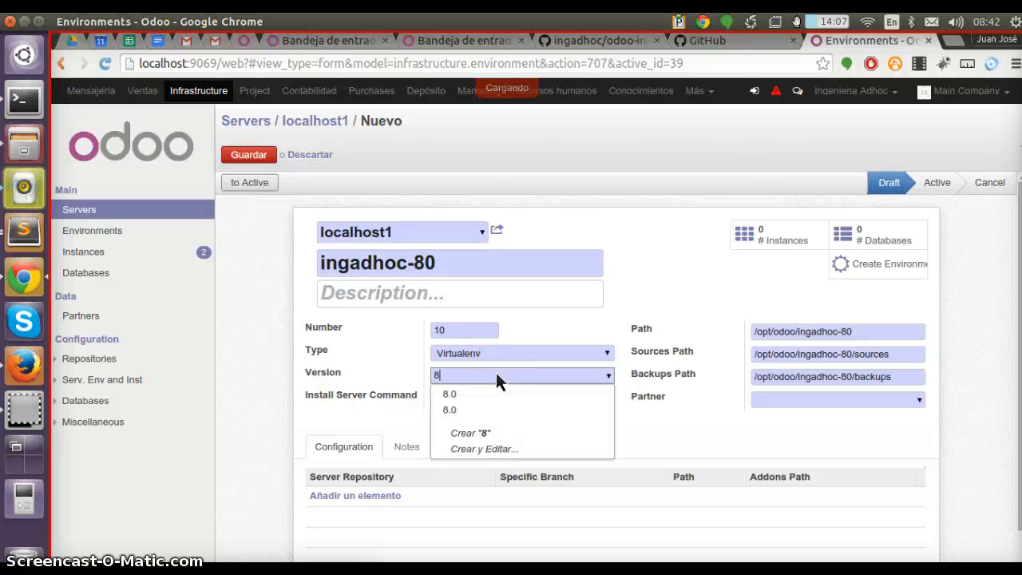
key(Return)
scroll(575, 303, down, 2)
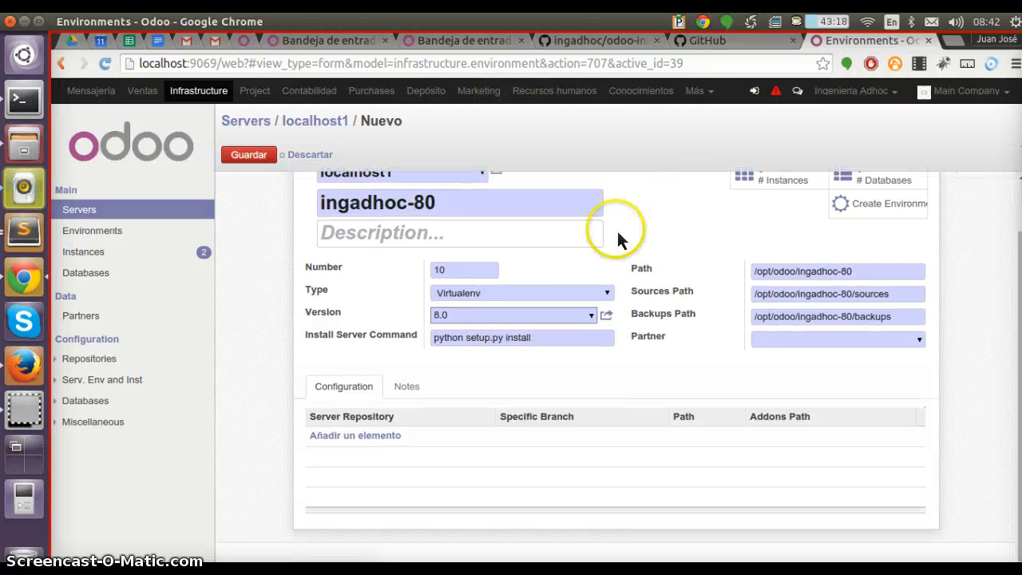
click(591, 316)
click(604, 315)
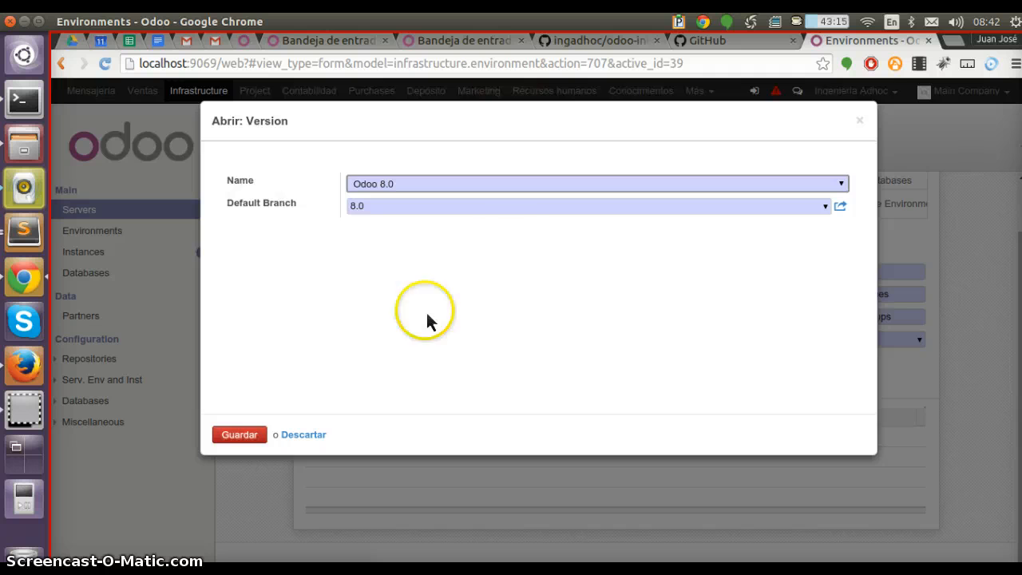
key(Escape)
Save the new environment, choosing a partner contact for the required Partner field
click(366, 436)
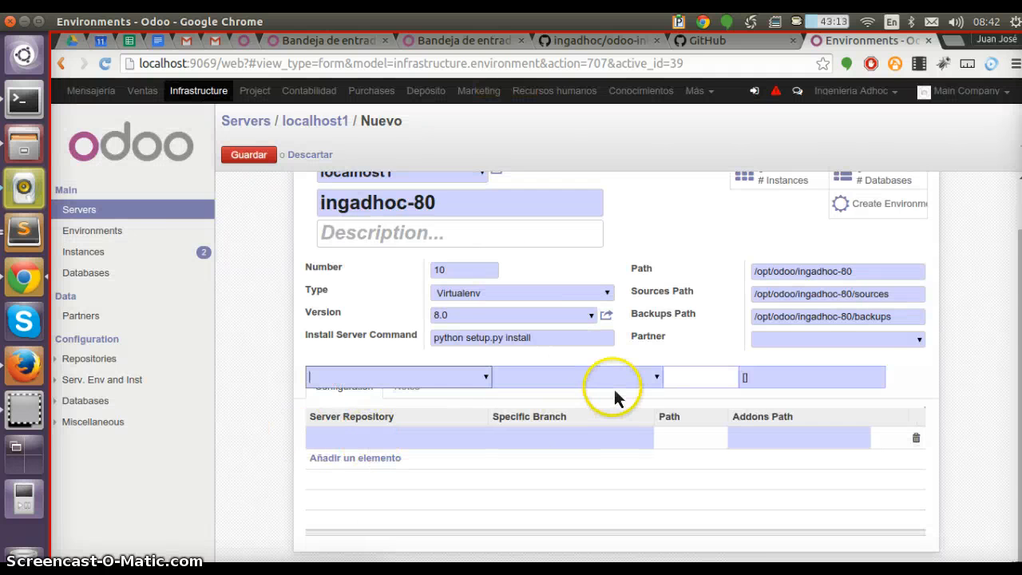
scroll(672, 364, up, 2)
key(alt+s)
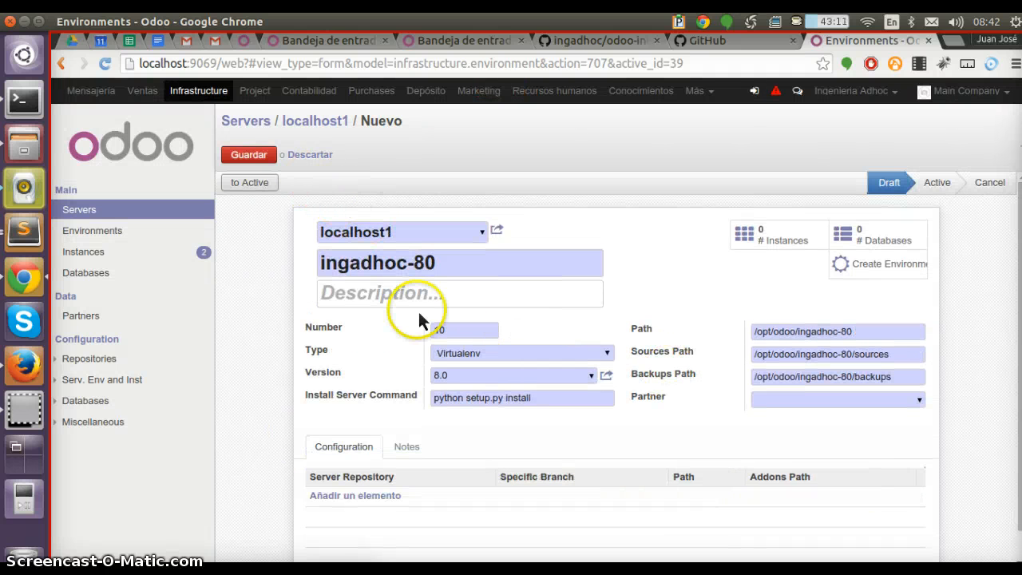
click(874, 403)
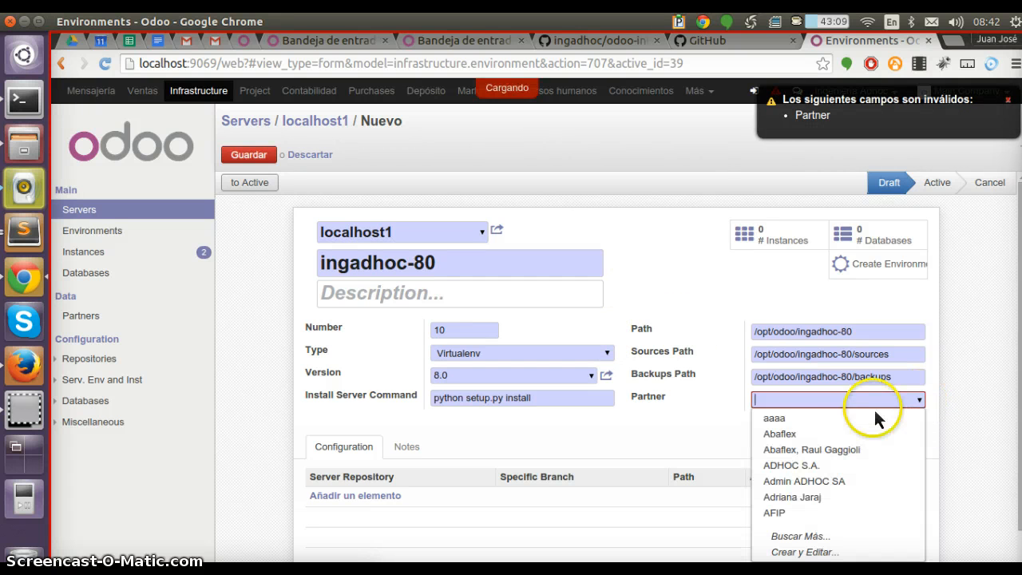
click(849, 449)
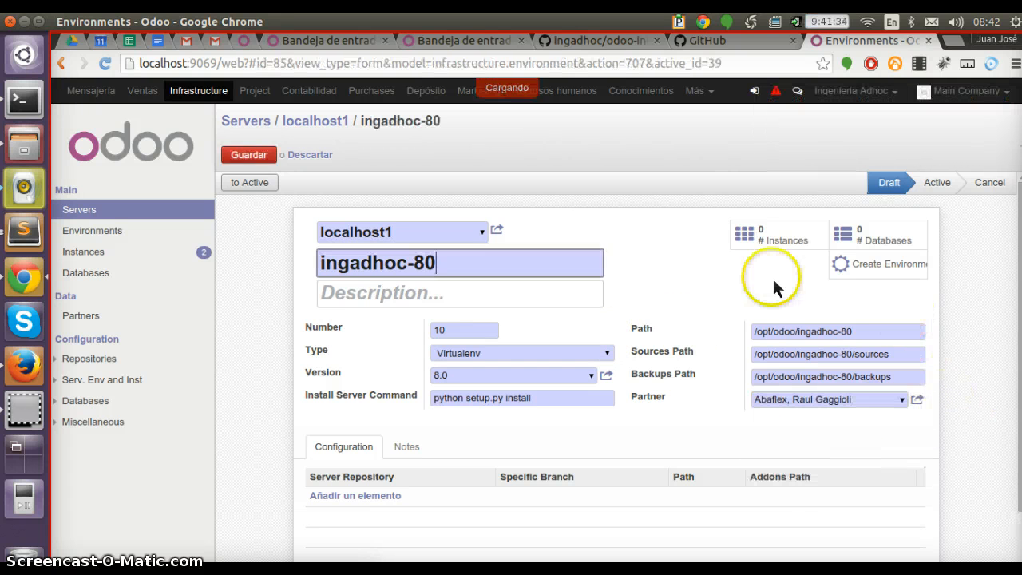
Create the ingadhoc-80 environment on the server
click(864, 264)
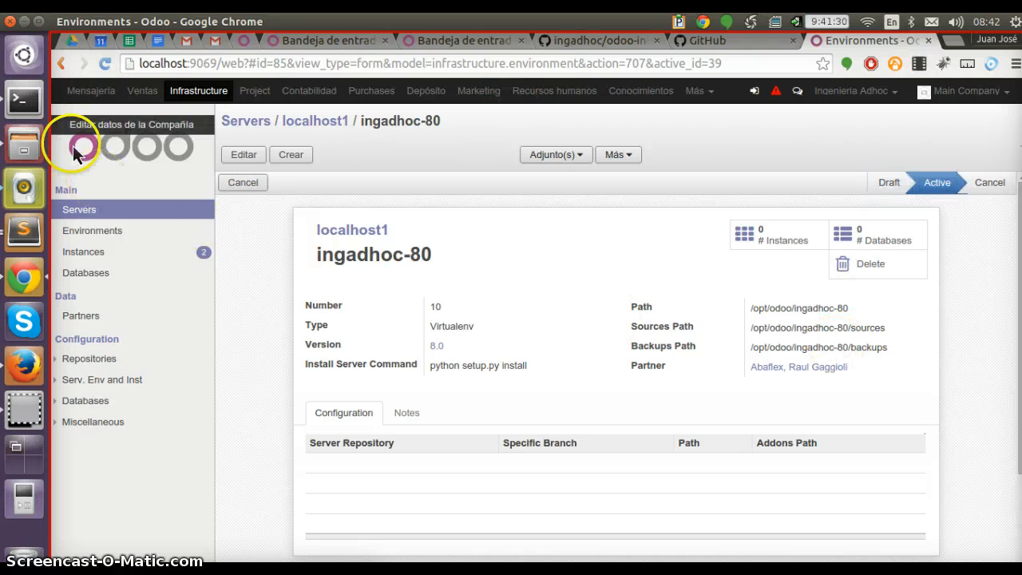
Switch to the terminal, change into /opt/odoo/ingadhoc-80 and list its contents, then return to the browser
click(22, 112)
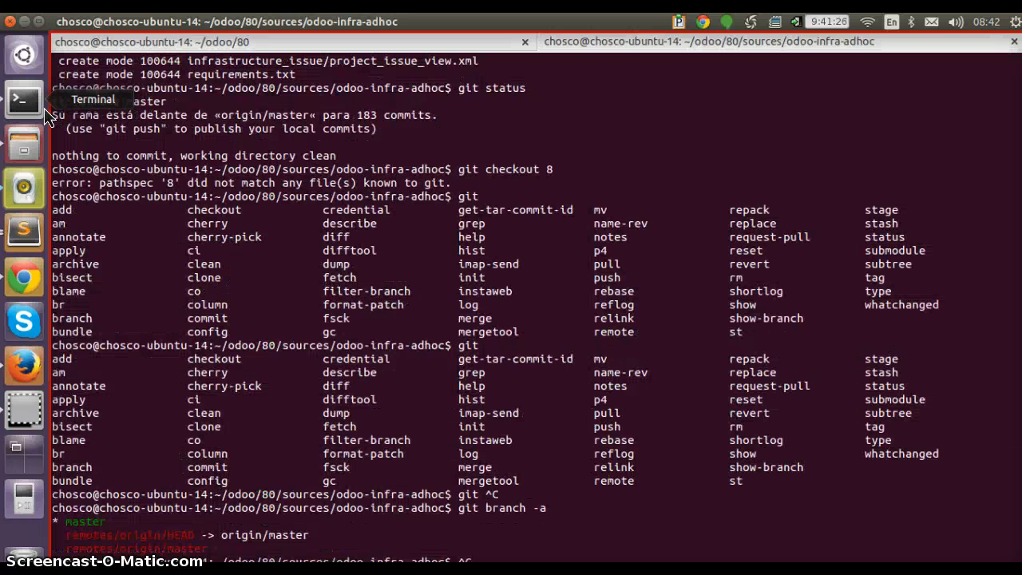
key(Return)
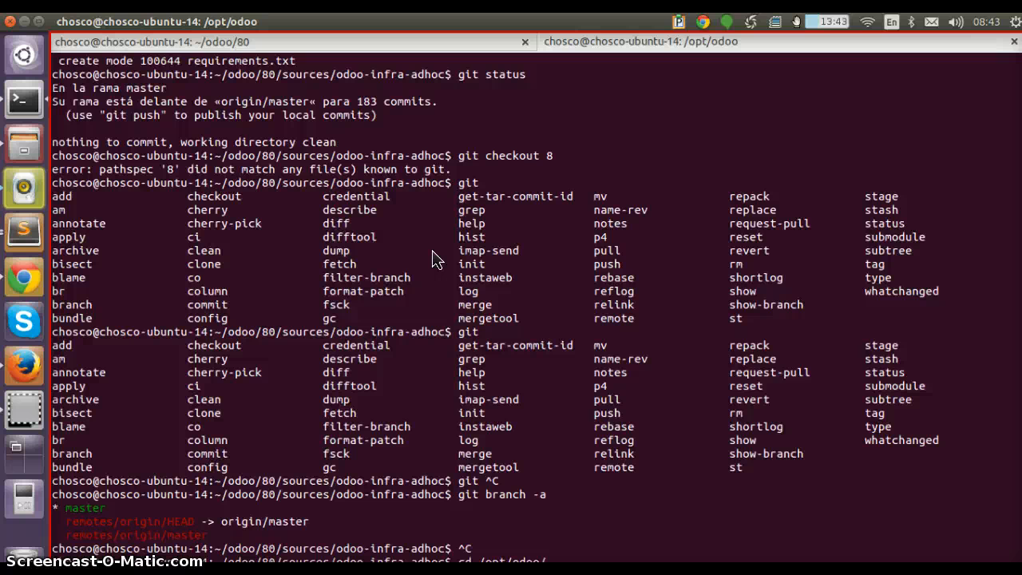
key(Return)
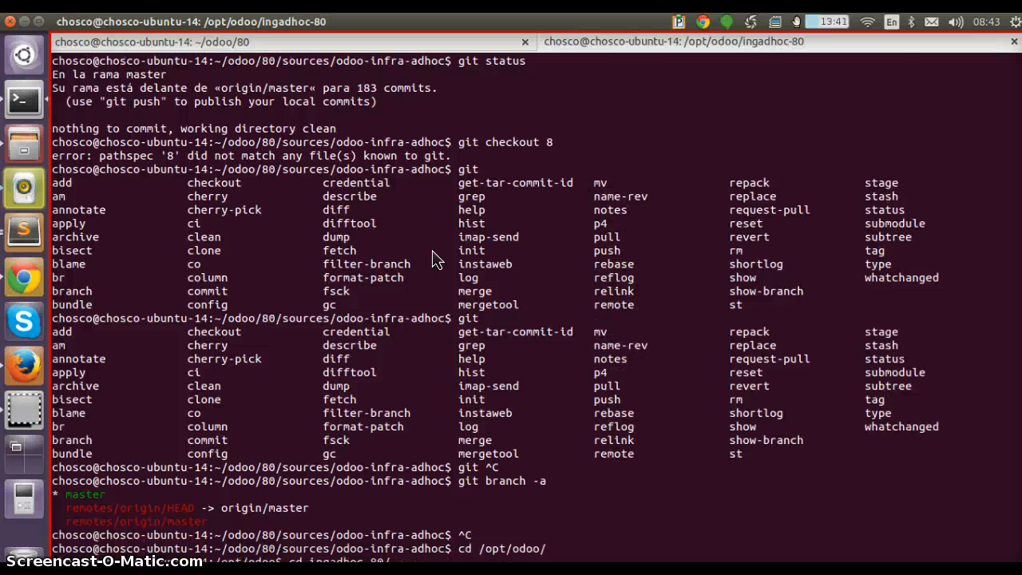
text(ll)
key(Return)
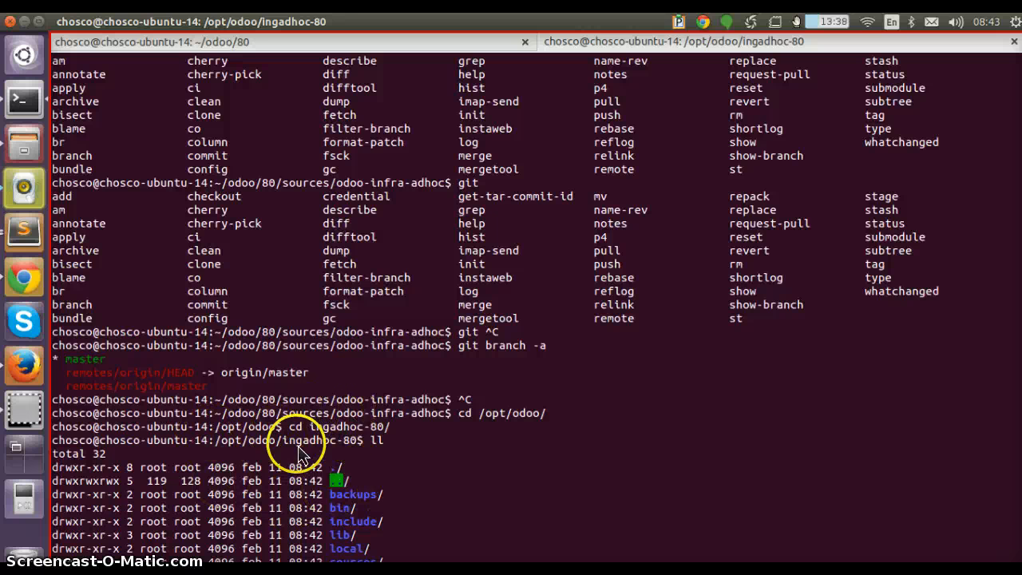
drag(364, 440, 160, 429)
click(24, 278)
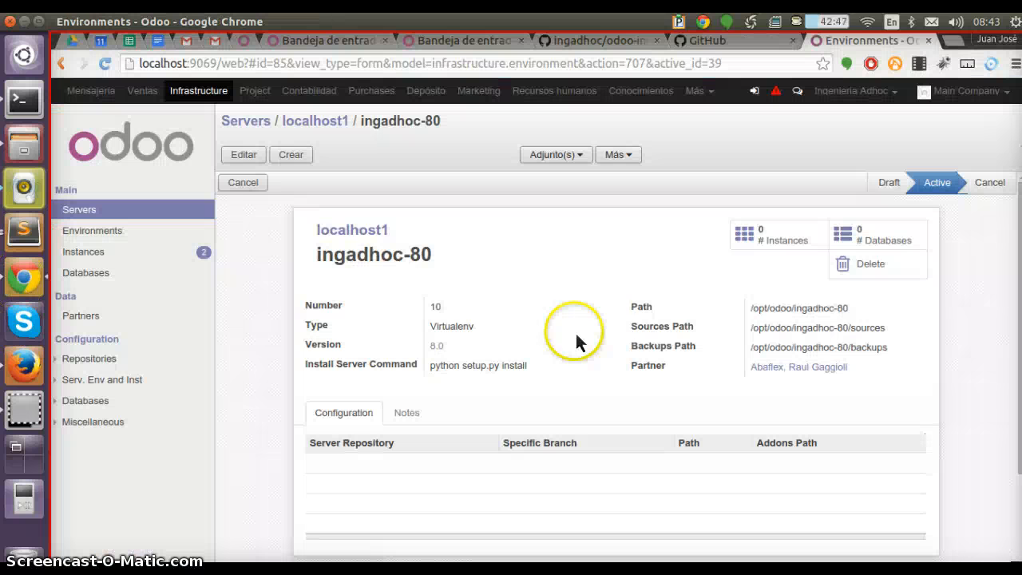
Try to add a server repository line to the environment's configuration, then discard the changes
click(343, 479)
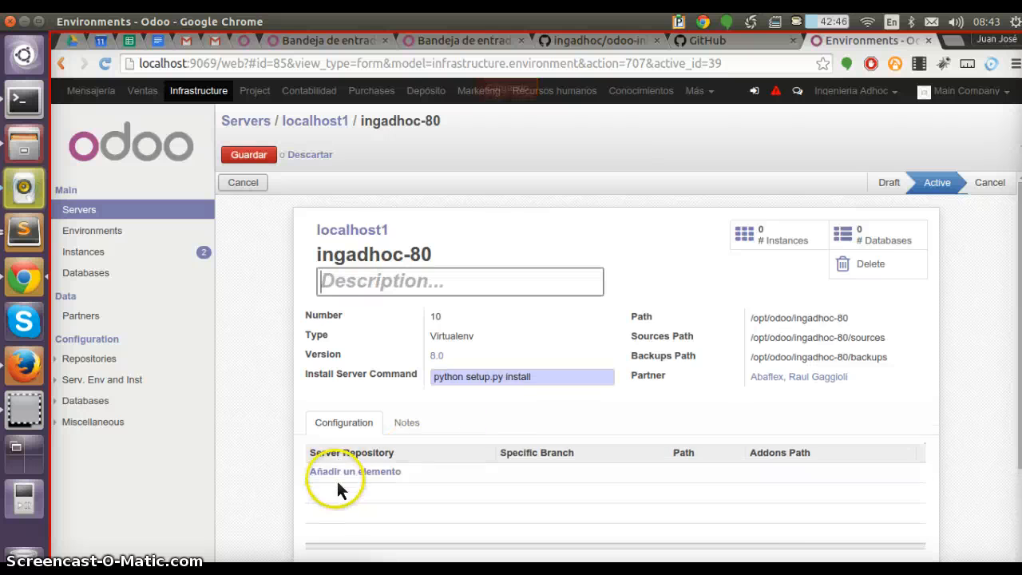
scroll(351, 439, down, 2)
click(364, 391)
text(ser)
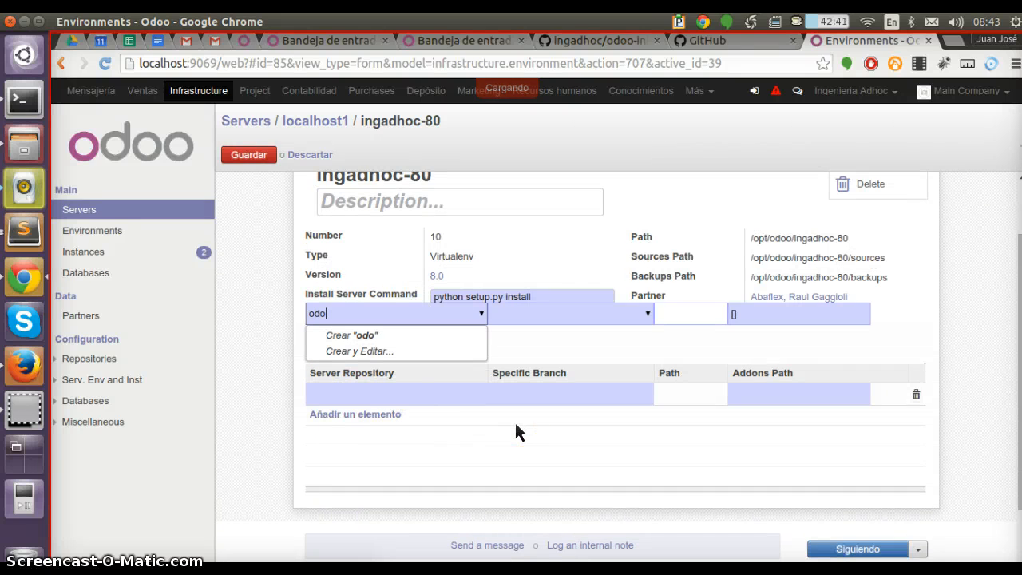
key(BackSpace)
key(BackSpace)
key(BackSpace)
click(512, 297)
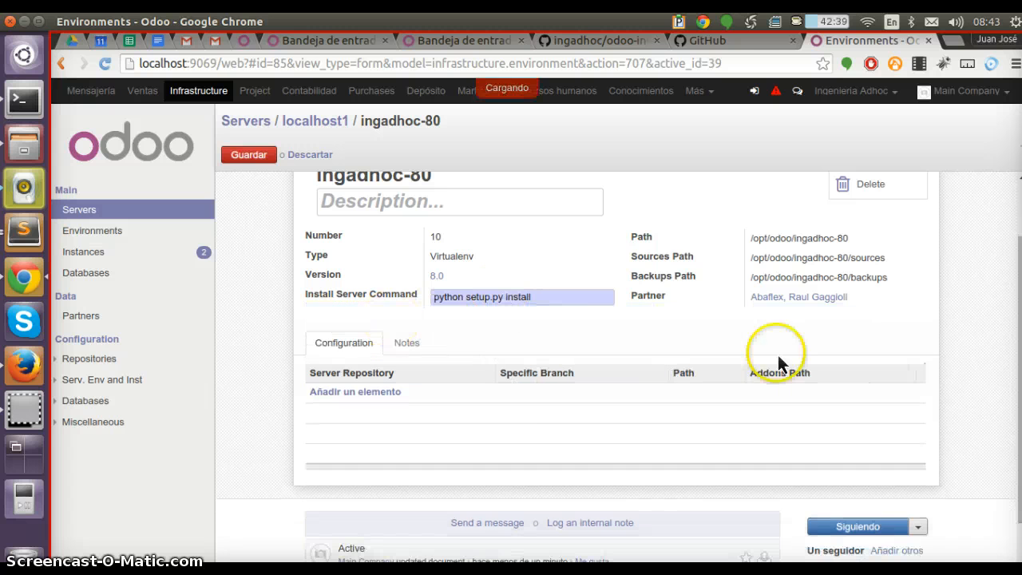
scroll(507, 281, up, 2)
click(255, 157)
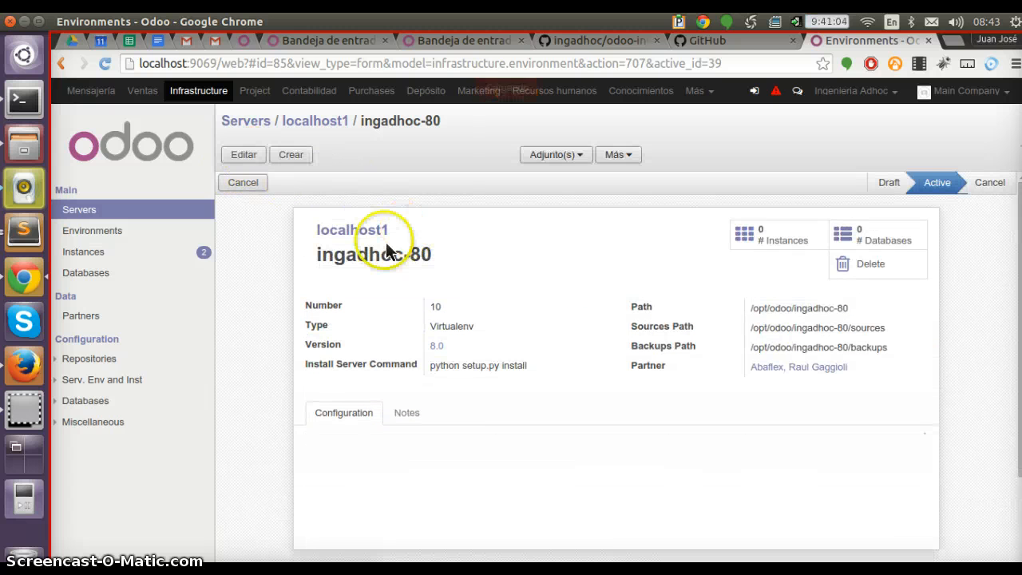
Open the localhost1 server for editing and add the odoo Server repository to its Repositories
click(369, 233)
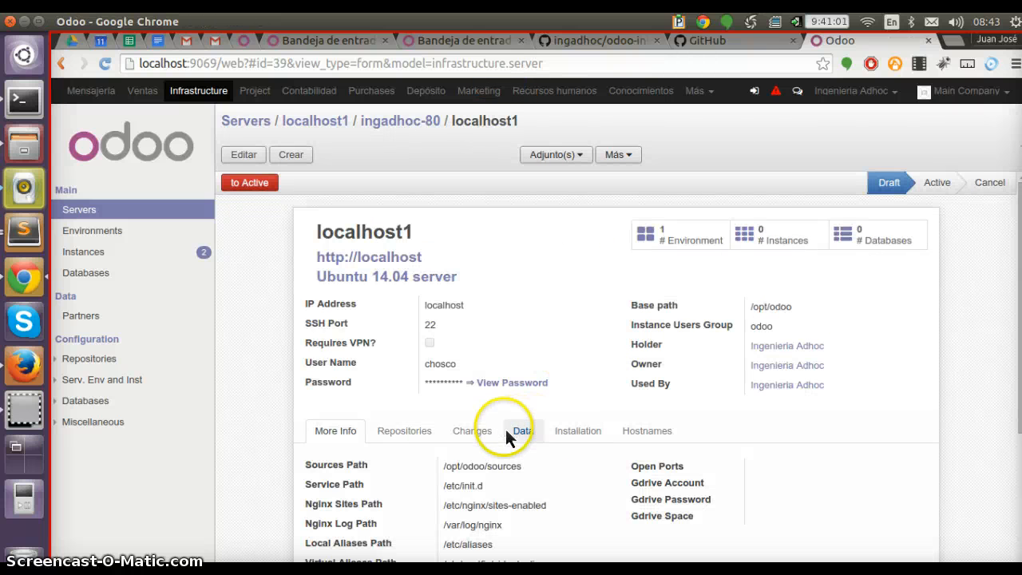
click(416, 429)
scroll(394, 428, down, 3)
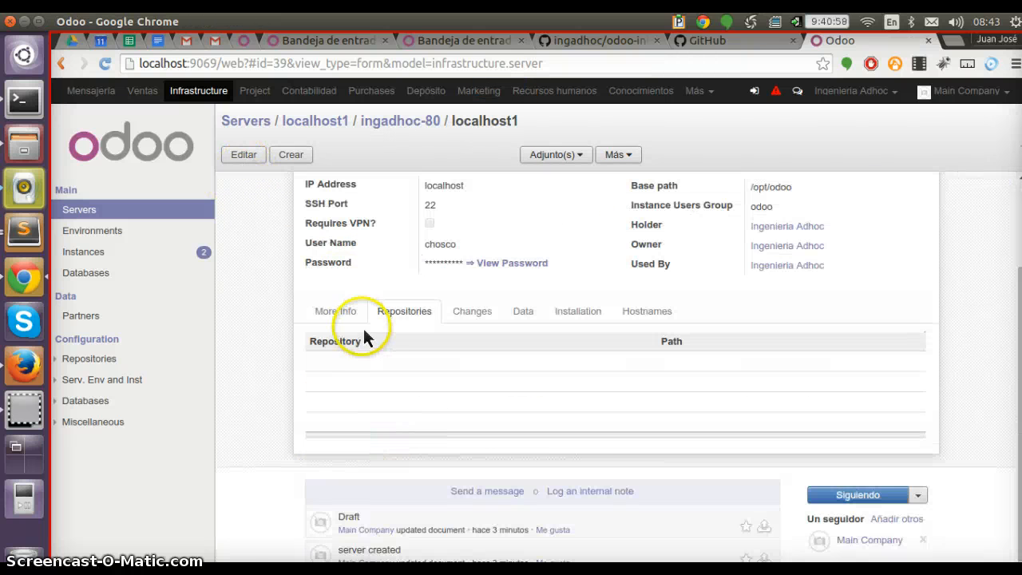
scroll(365, 338, up, 3)
click(351, 462)
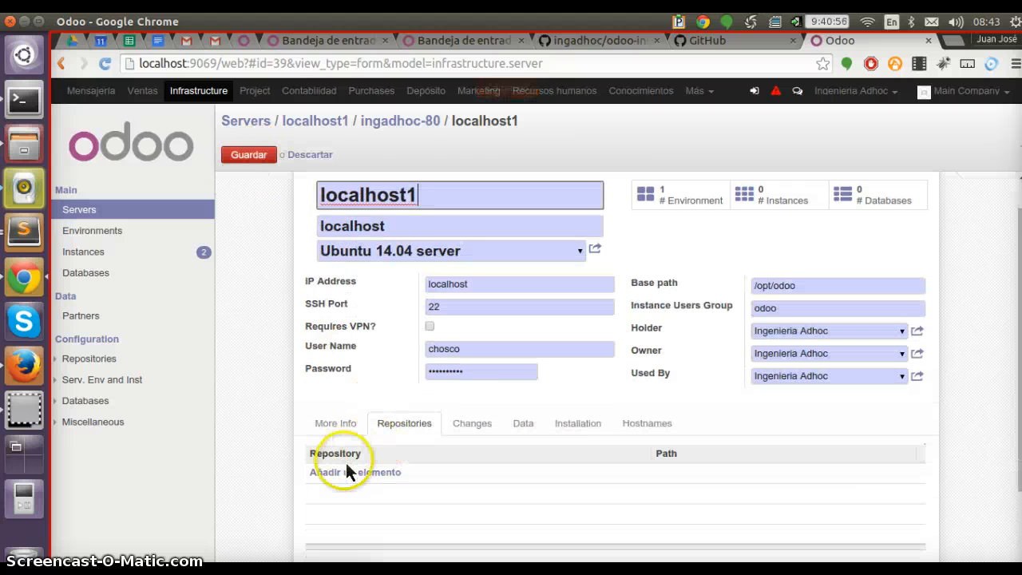
click(350, 472)
text(odo)
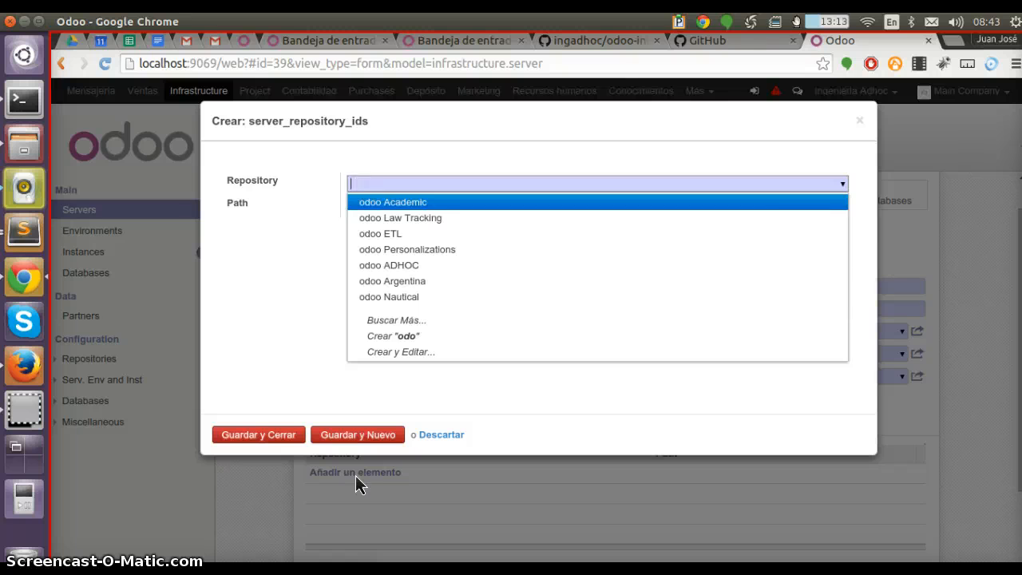
text(serv)
key(Down)
key(Tab)
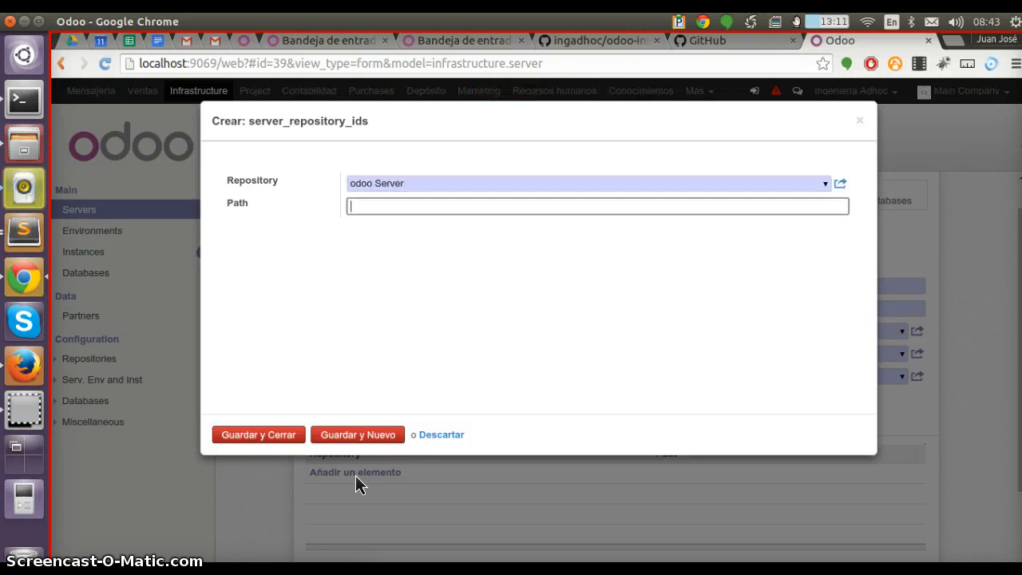
click(357, 433)
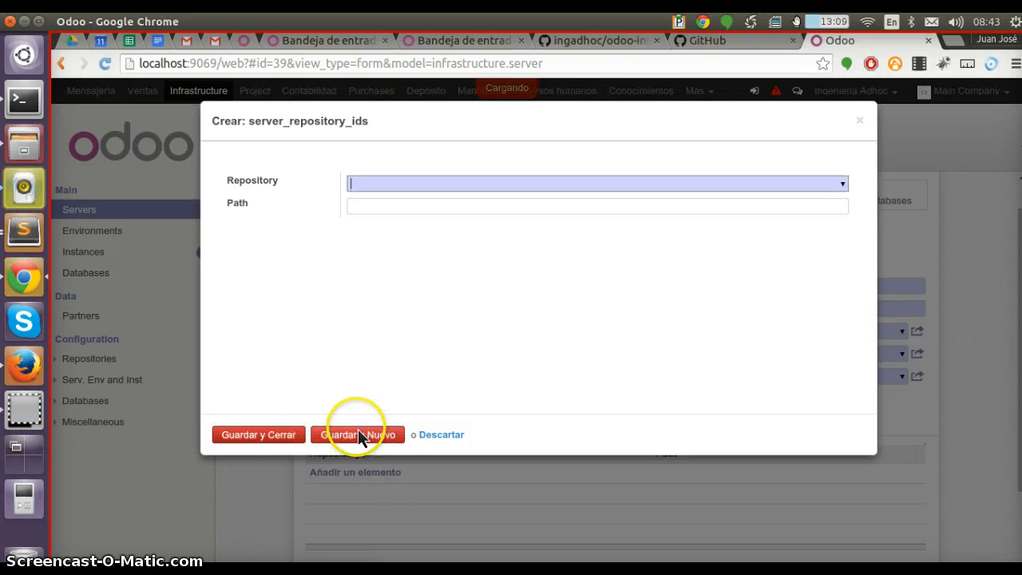
Add the odoo ADHOC repository as a second server repository and save the server record
text(odoo)
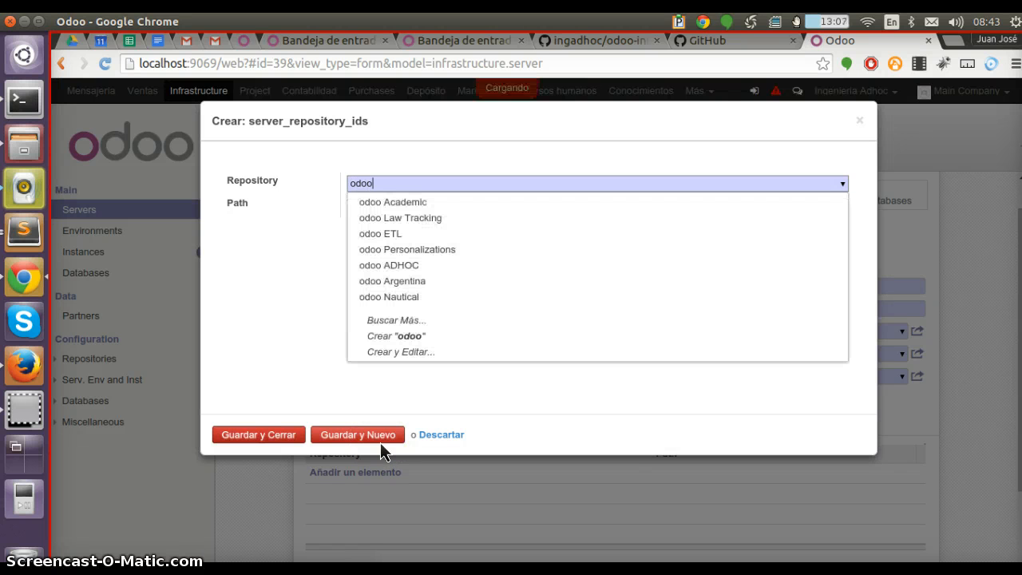
key(Down)
key(Down)
key(Down)
key(Down)
key(Down)
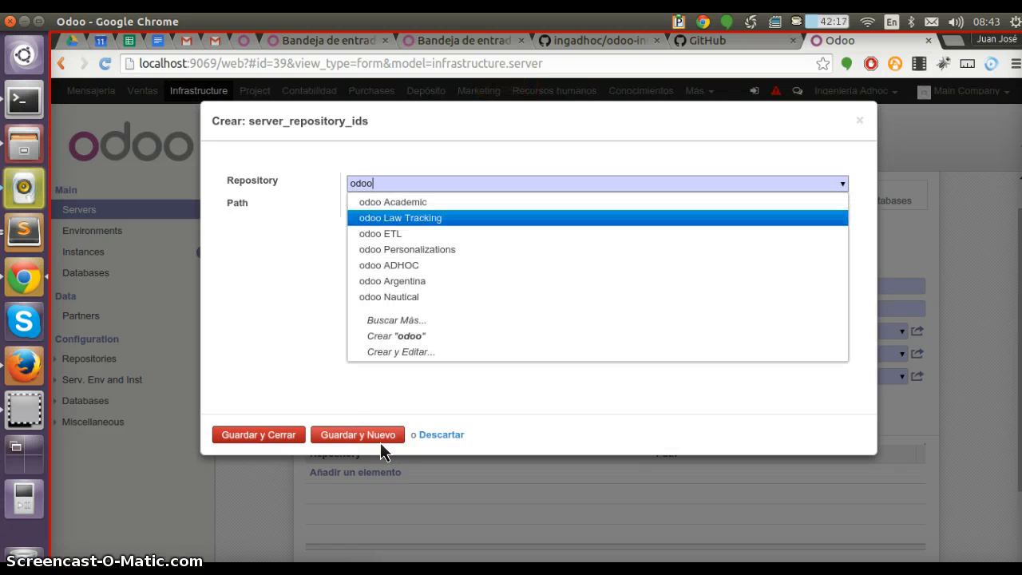
key(Return)
click(258, 435)
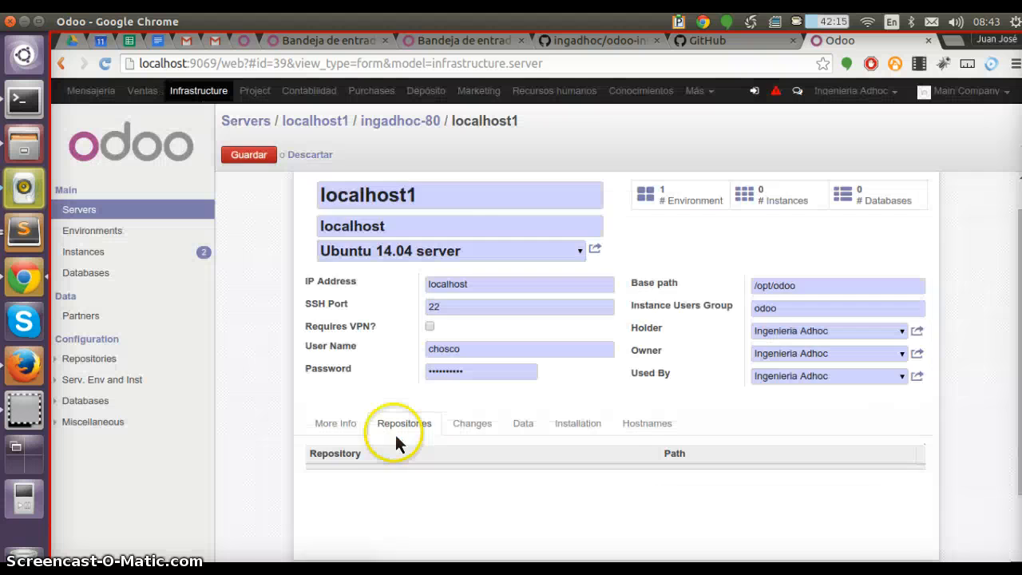
key(alt+s)
scroll(384, 386, down, 3)
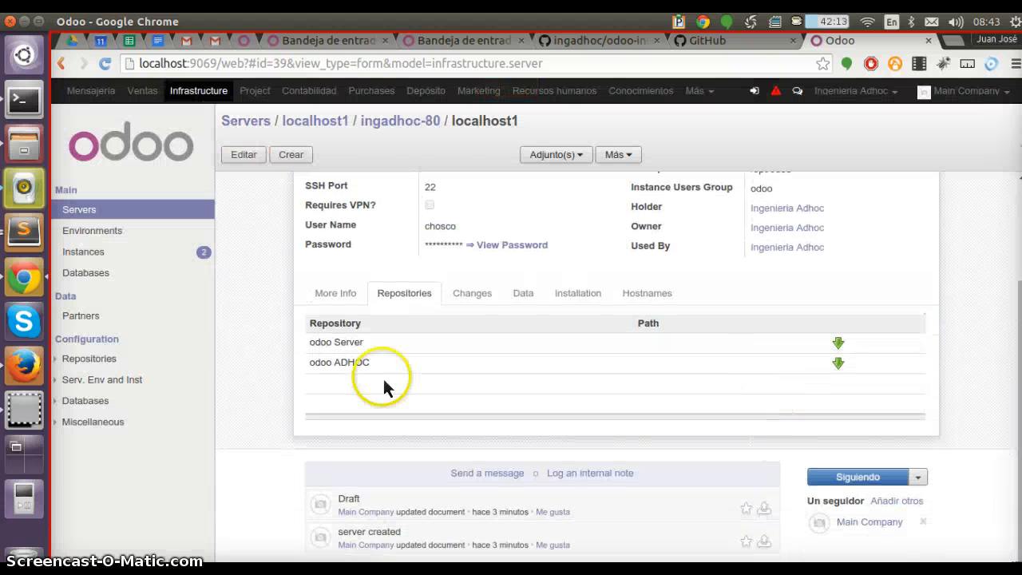
Try to download the odoo ADHOC repository to the server
click(838, 364)
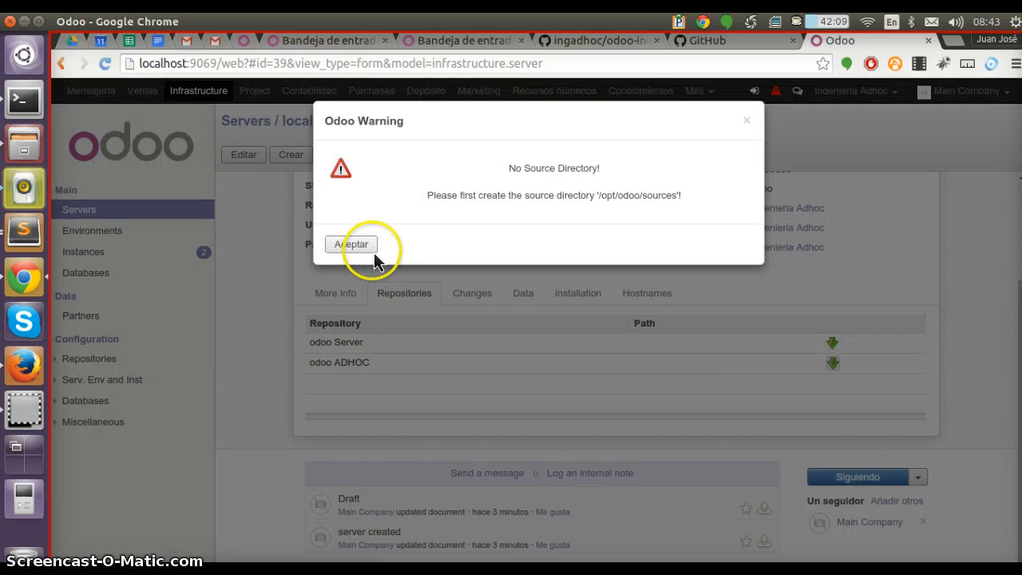
click(359, 245)
Run the installation commands that create the odoo sources path and make odoo owner of that directory
click(598, 293)
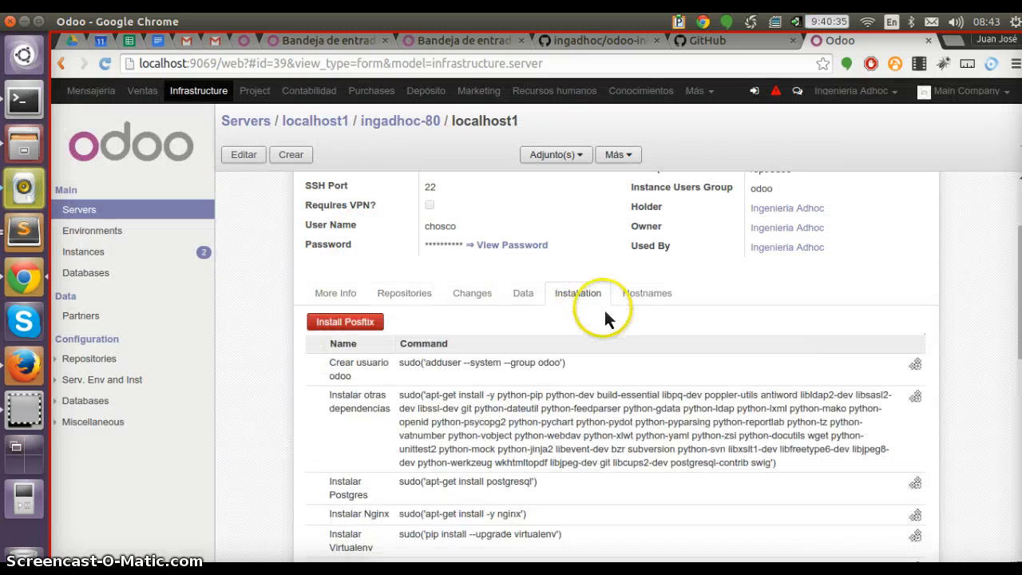
key(ctrl+f)
text(source)
scroll(686, 395, down, 3)
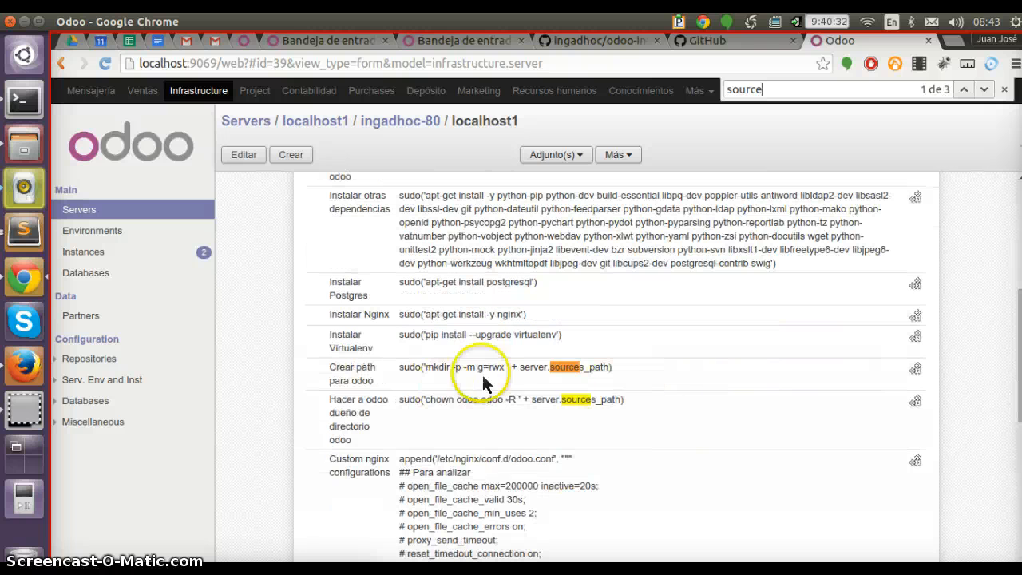
click(916, 369)
click(916, 401)
scroll(539, 316, up, 5)
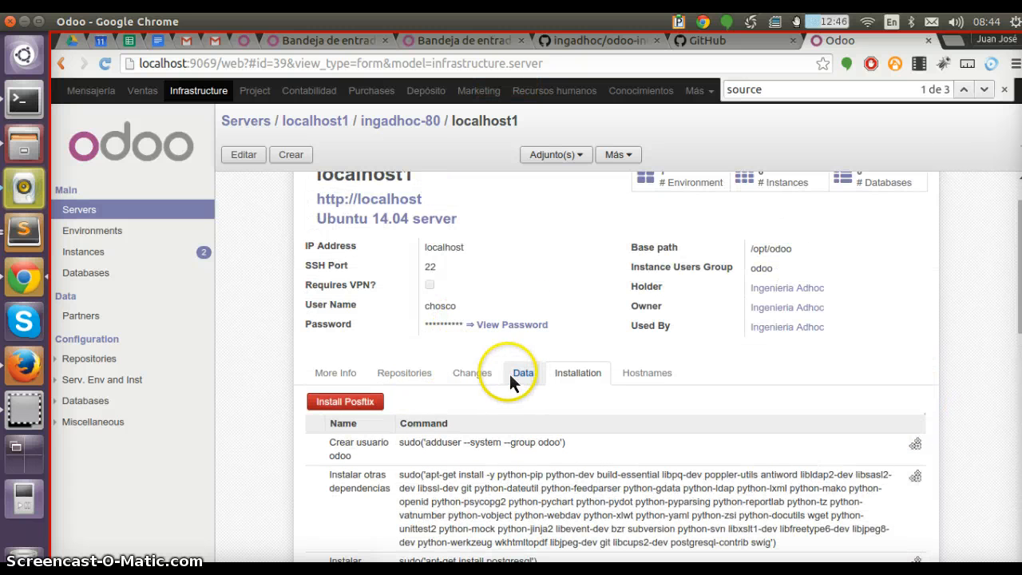
Download the odoo ADHOC repository from the server's Repositories tab
click(411, 372)
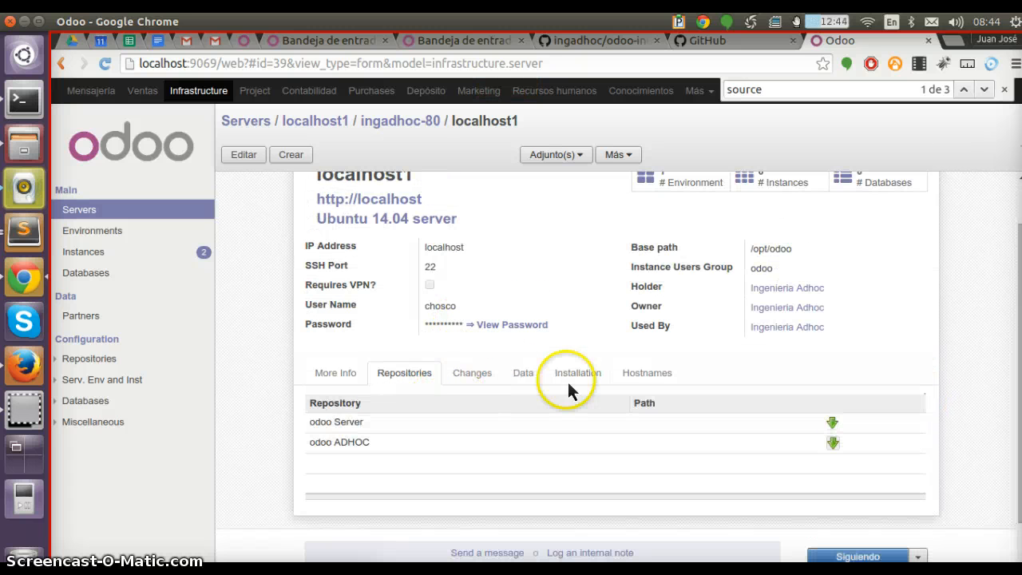
click(836, 443)
click(987, 226)
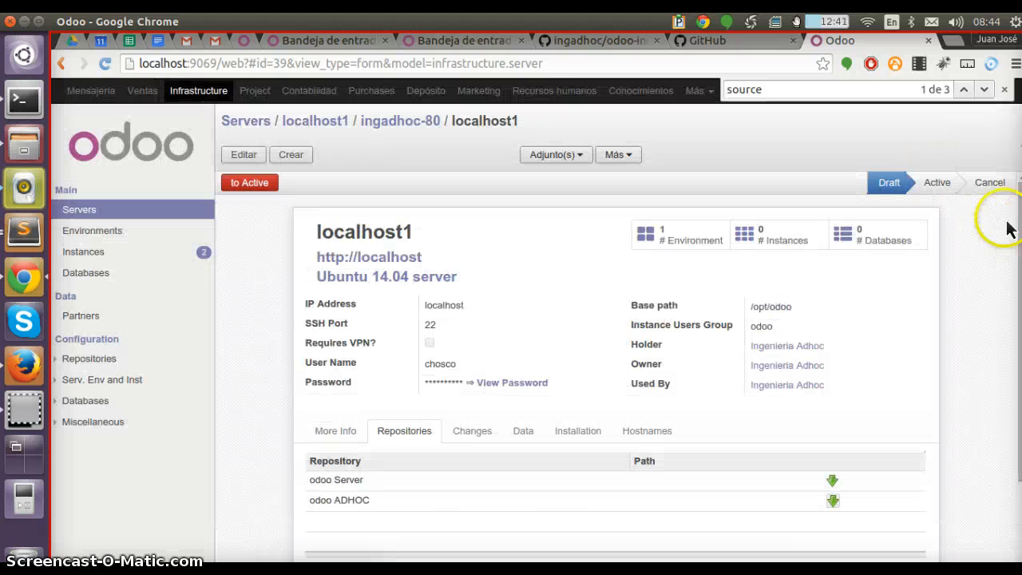
click(411, 126)
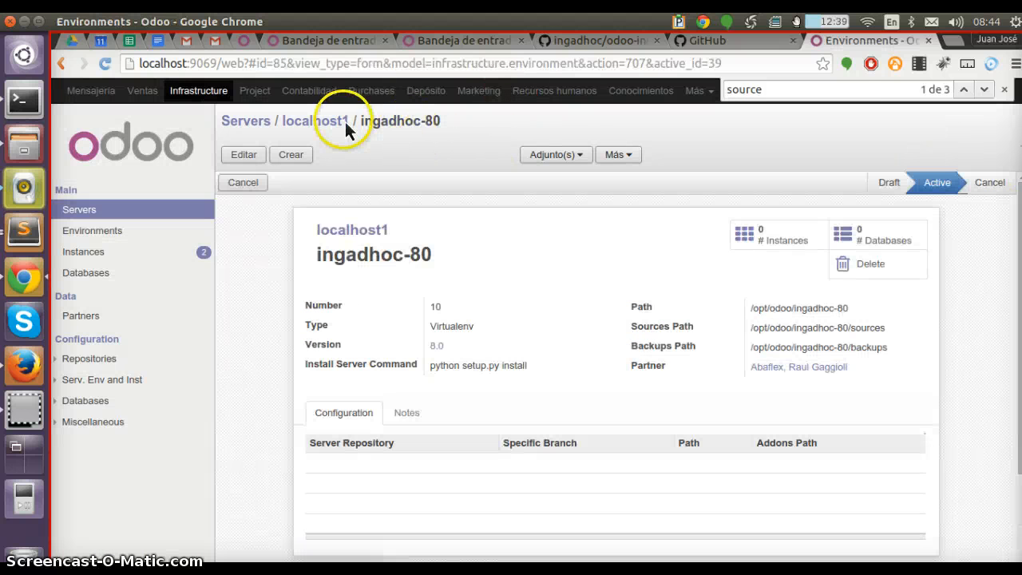
click(343, 122)
scroll(657, 479, down, 2)
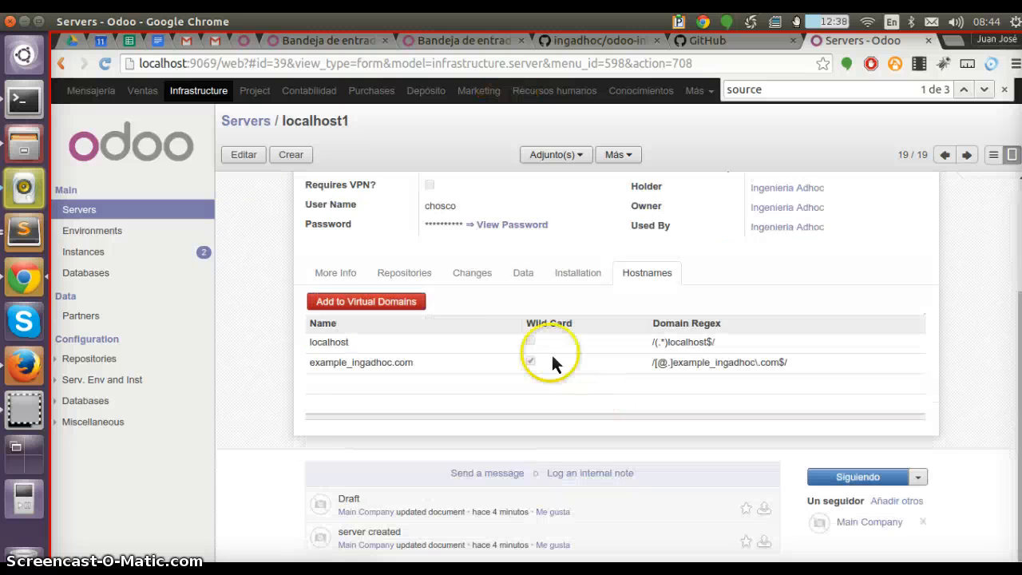
click(431, 274)
click(834, 364)
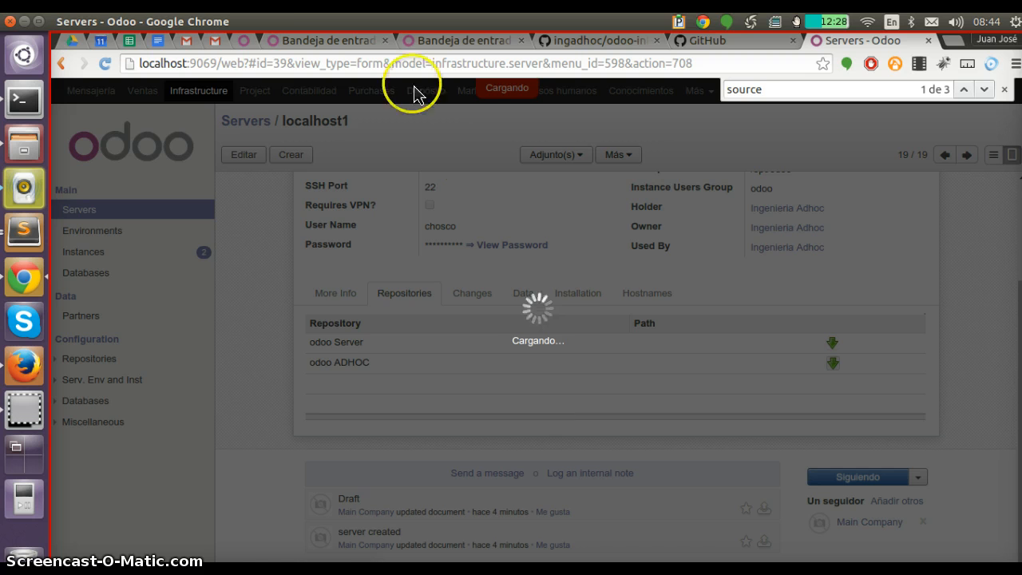
Check the repository clone progress in the server log terminal, then return to the server form
click(24, 100)
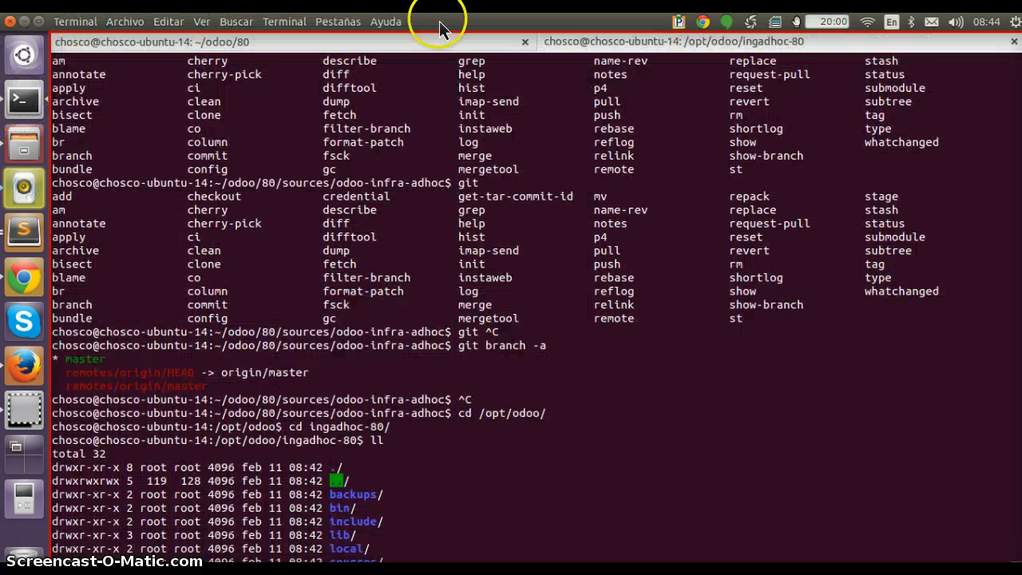
click(411, 41)
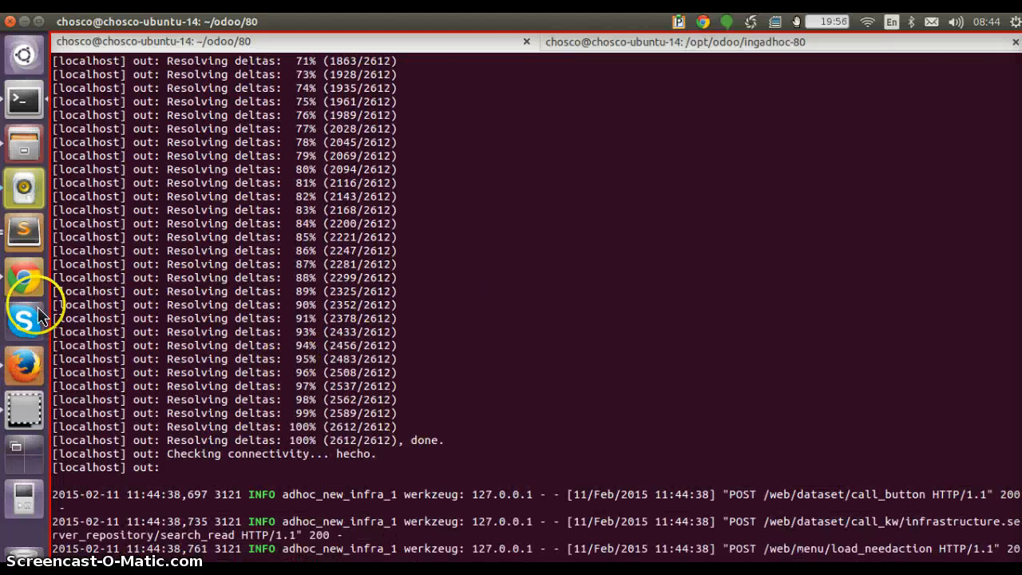
click(24, 280)
scroll(634, 372, up, 3)
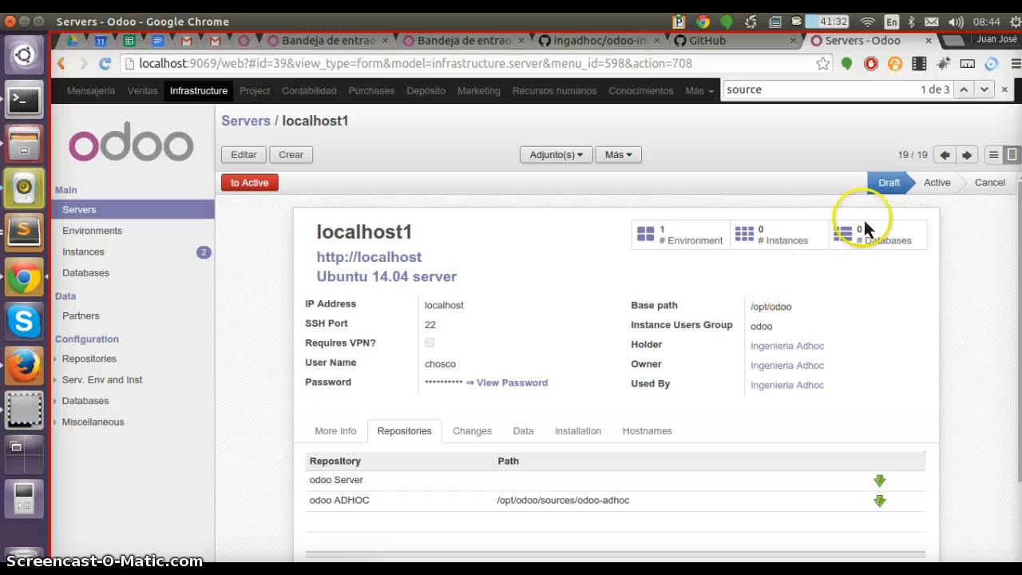
Open the ingadhoc-80 environment for editing and add the odoo Server repository line with branch 8.0
click(649, 236)
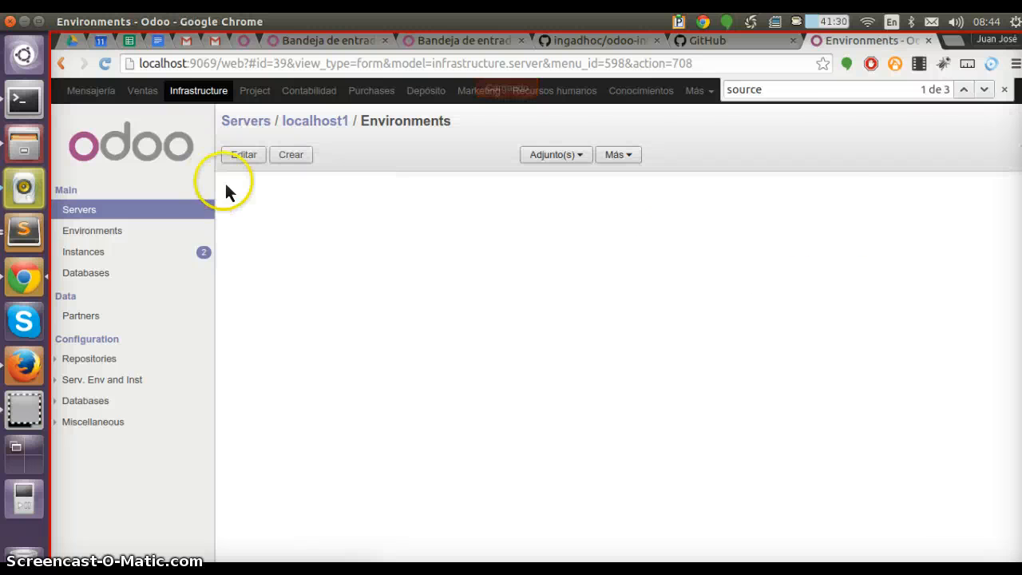
click(244, 154)
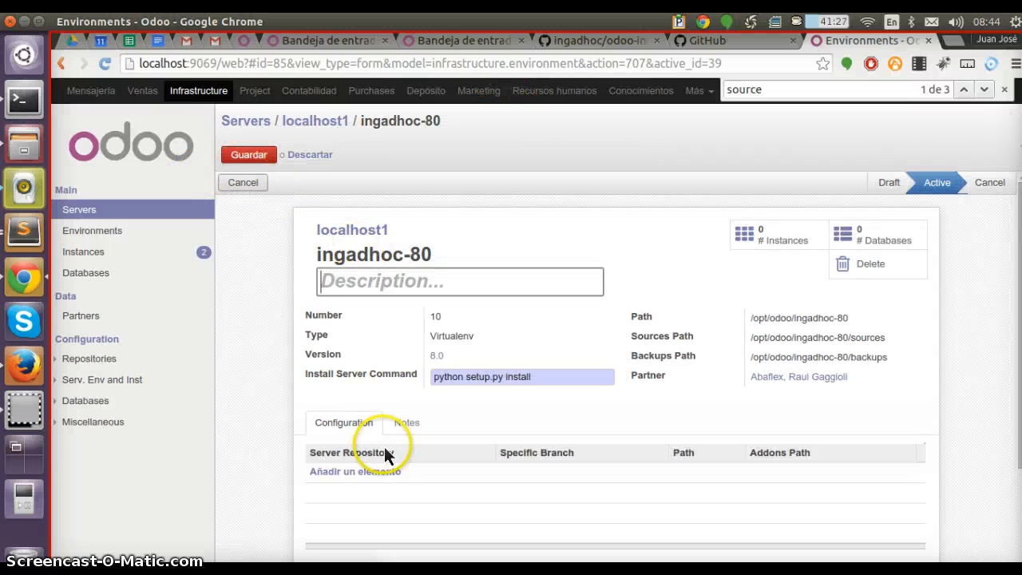
click(374, 472)
key(Down)
key(Down)
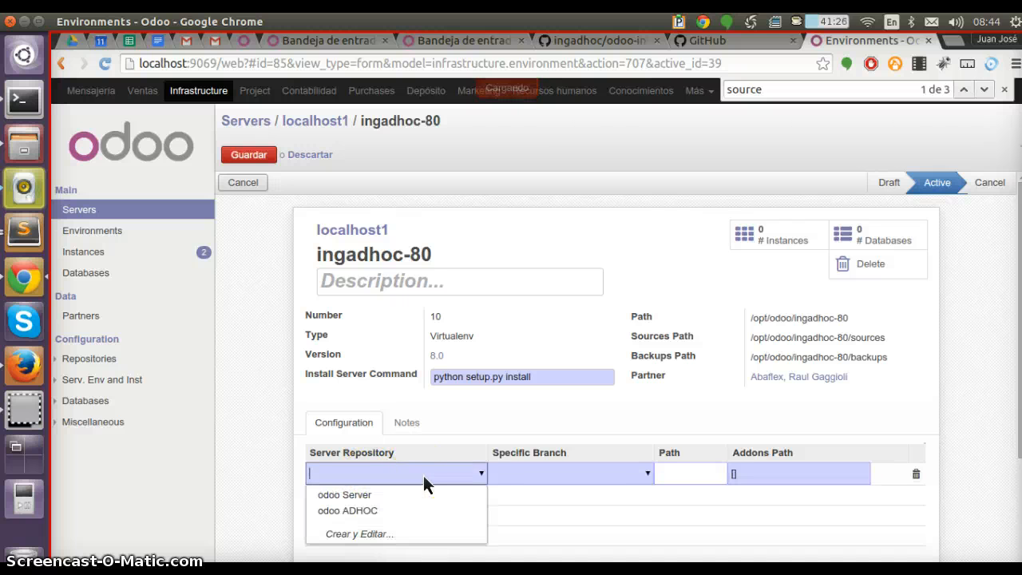
key(Return)
key(Tab)
key(Tab)
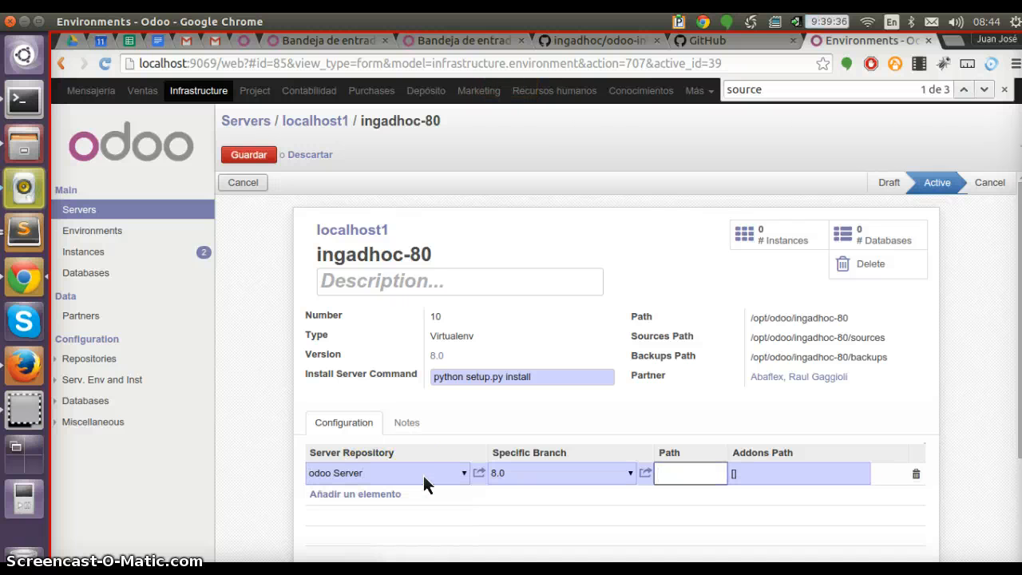
Add the odoo ADHOC repository line with branch 8.0 and save the environment
key(Return)
key(Down)
key(Down)
key(Down)
key(Return)
key(Tab)
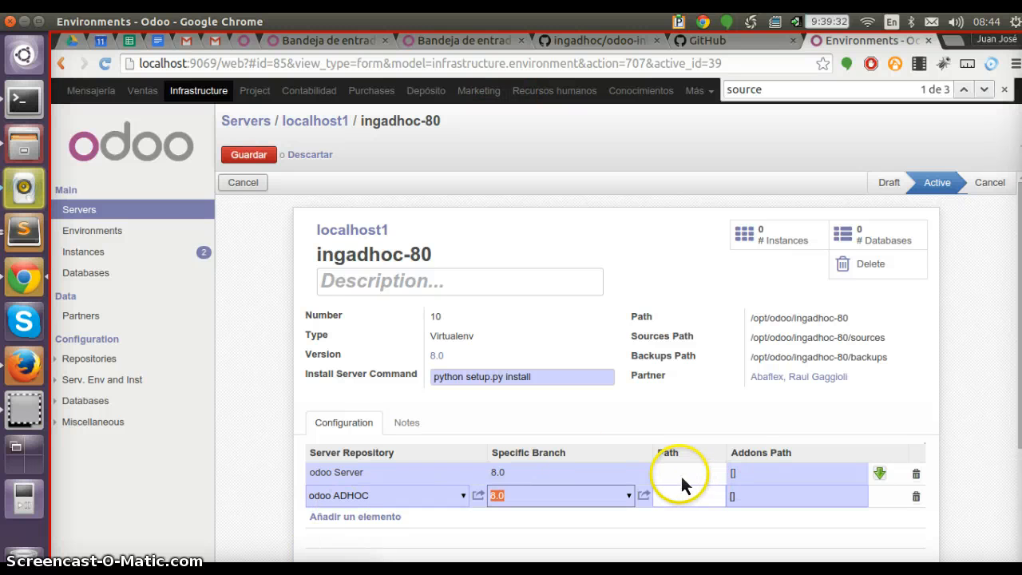
key(alt+s)
Download the odoo ADHOC repository into the environment and check the progress in the terminal
scroll(665, 352, down, 2)
scroll(665, 352, up, 2)
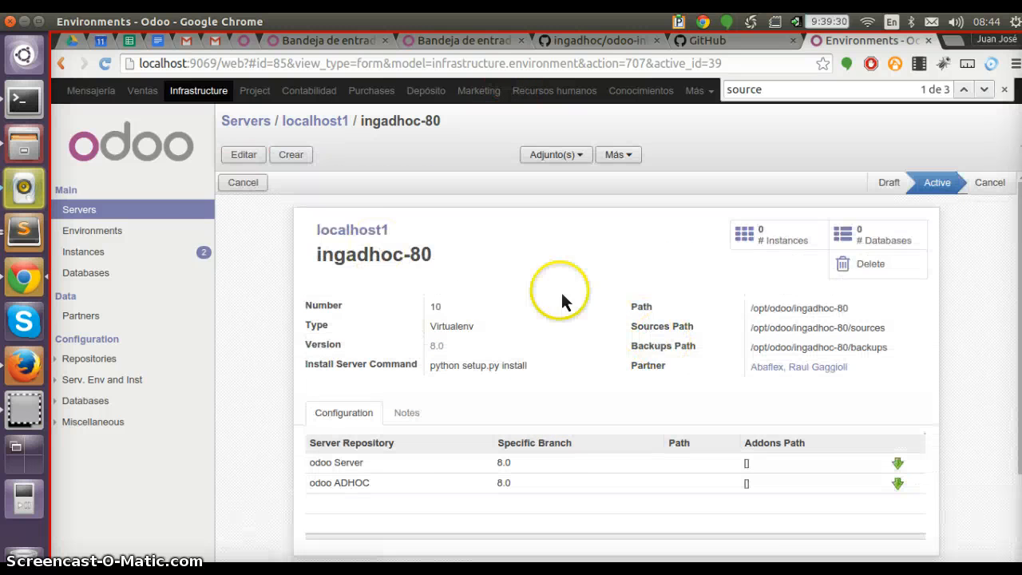
scroll(562, 296, down, 2)
click(898, 404)
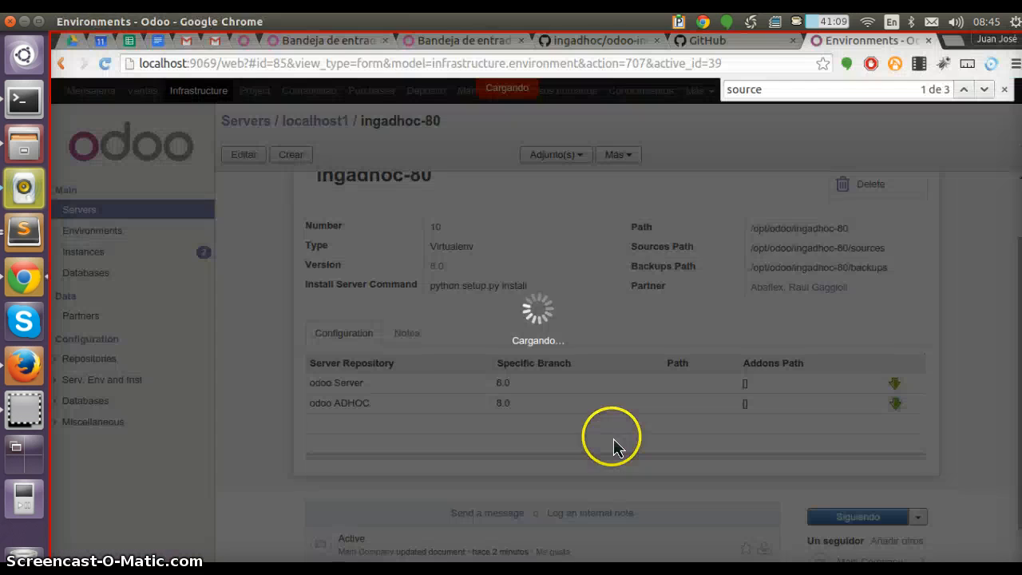
key(alt+Tab)
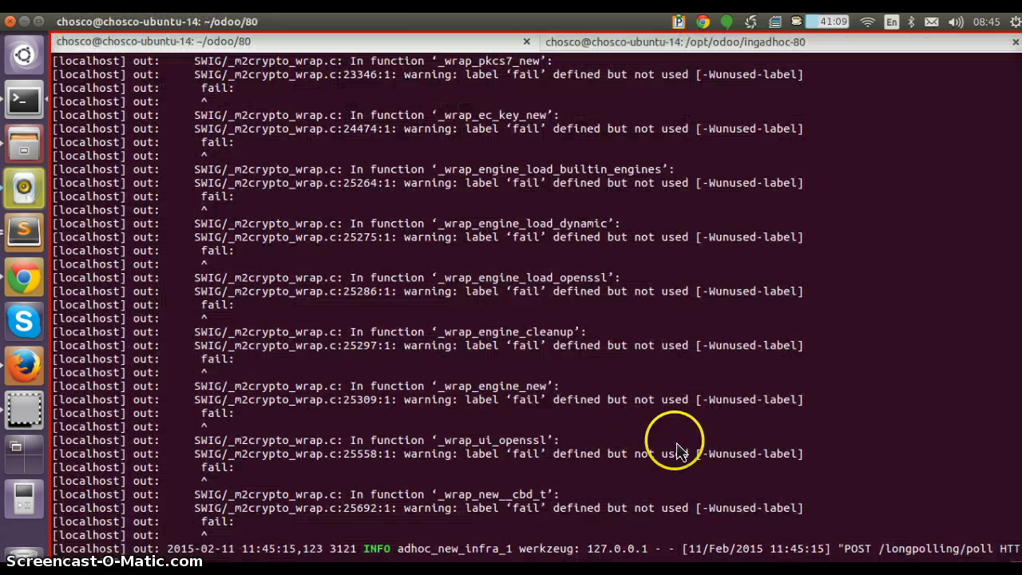
key(alt+Tab)
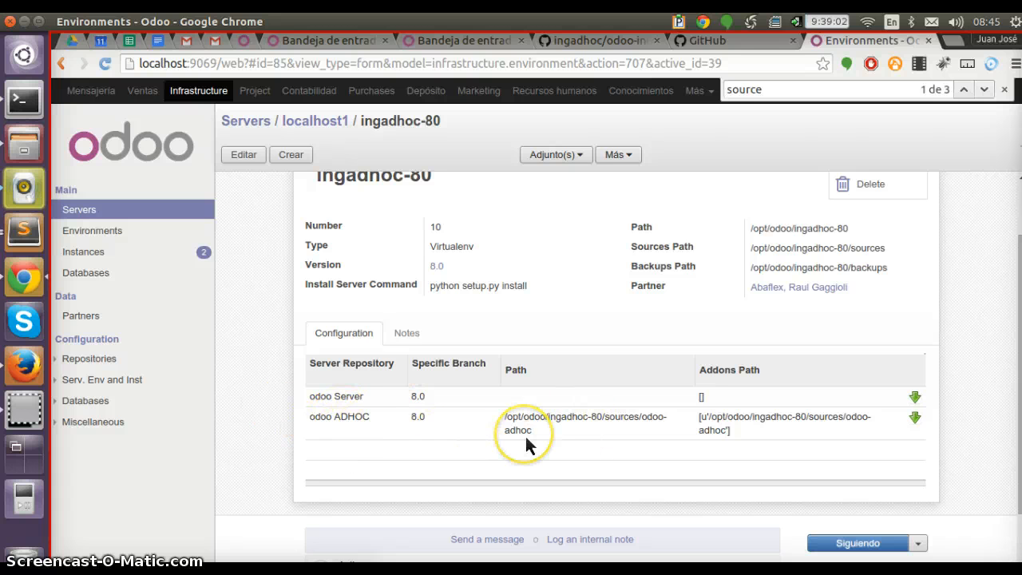
Edit the environment and move the odoo ADHOC repository line above the odoo Server line
key(alt+e)
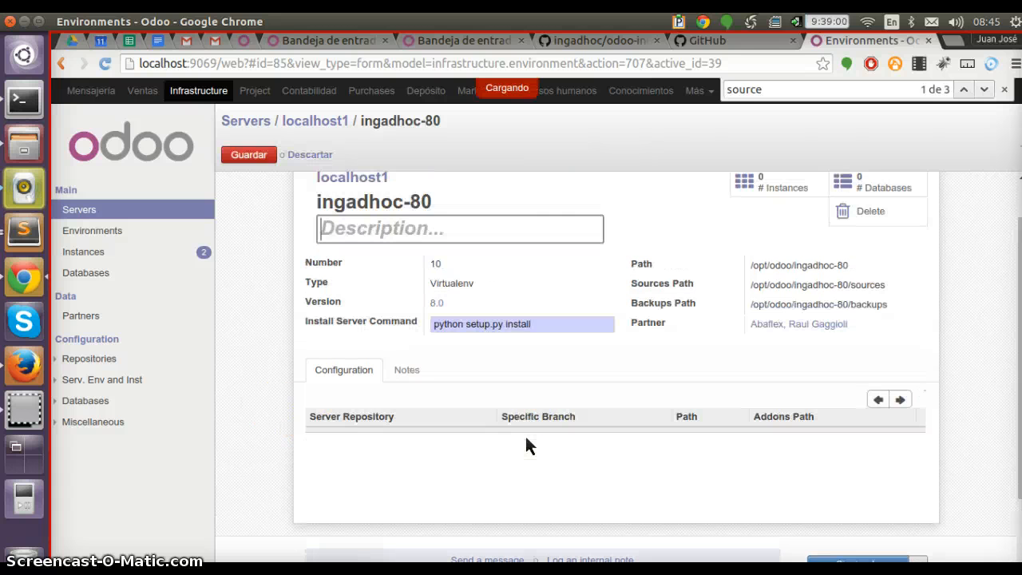
drag(406, 460, 391, 414)
click(390, 410)
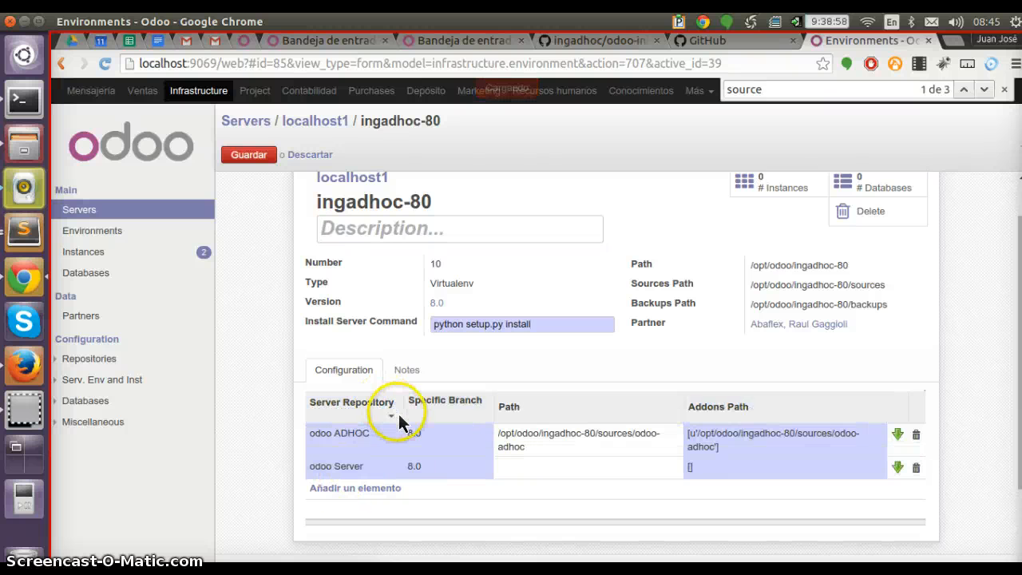
click(394, 443)
click(391, 460)
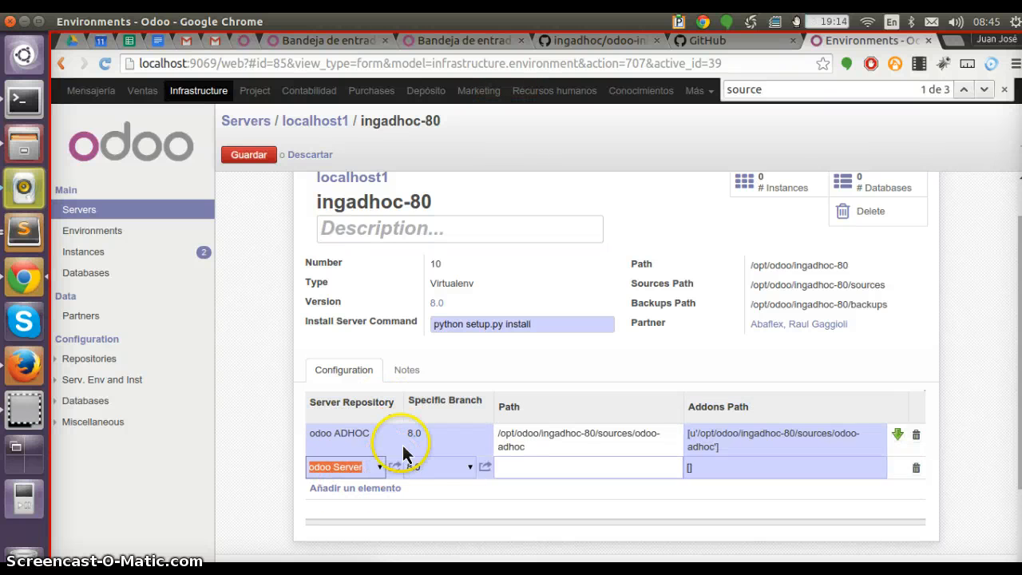
Open the odoo ADHOC repository's details to review its PIP packages, then close the dialogs
click(401, 441)
click(396, 437)
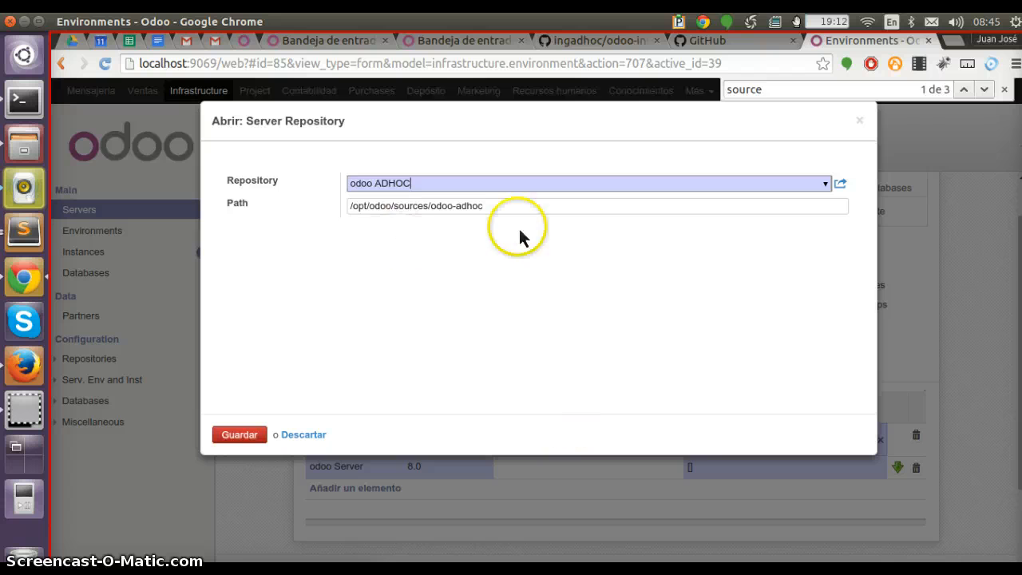
click(840, 183)
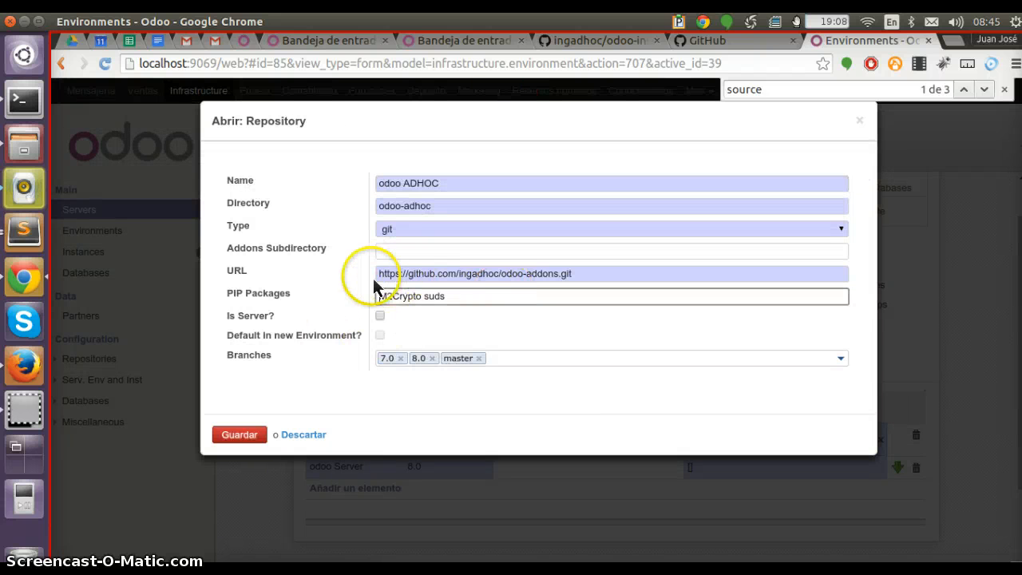
drag(467, 301, 359, 297)
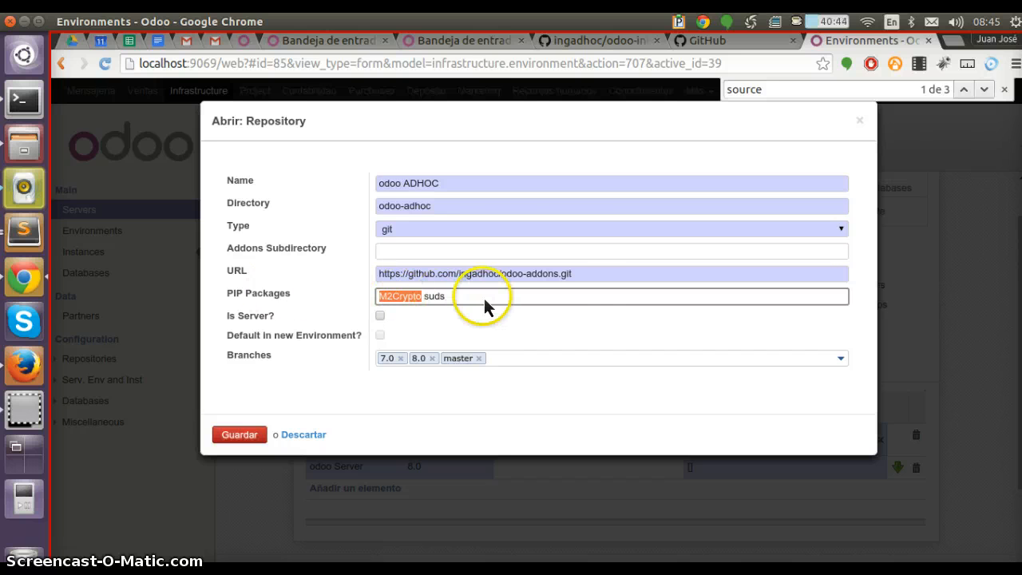
click(863, 121)
click(258, 436)
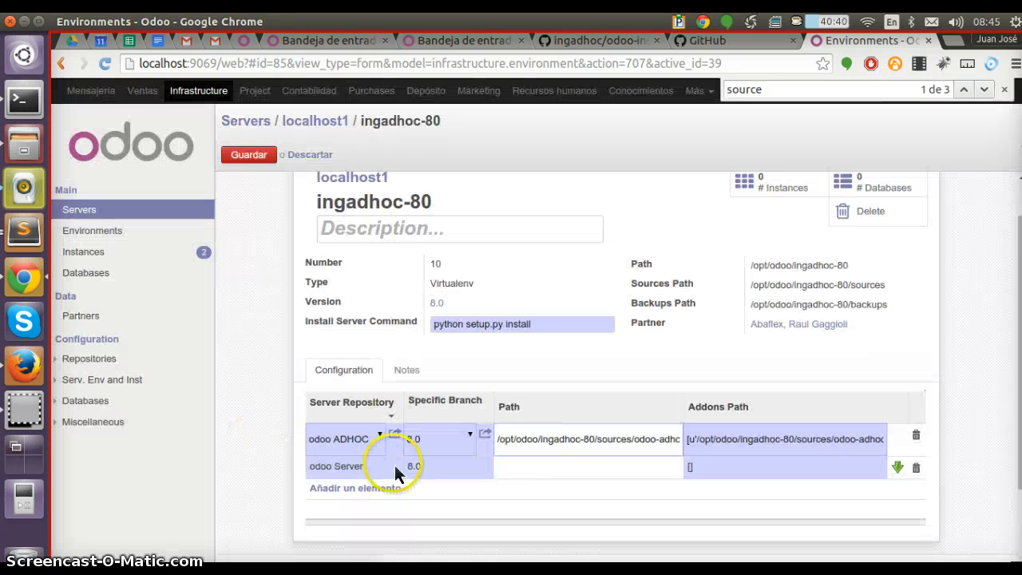
Review the branch options of the odoo Server line and save the environment
click(613, 465)
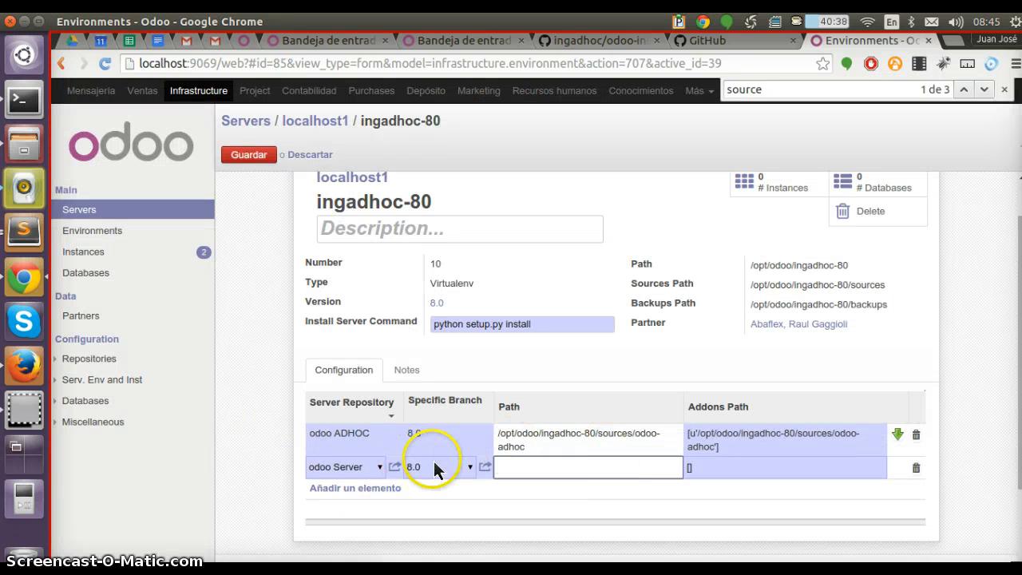
click(468, 468)
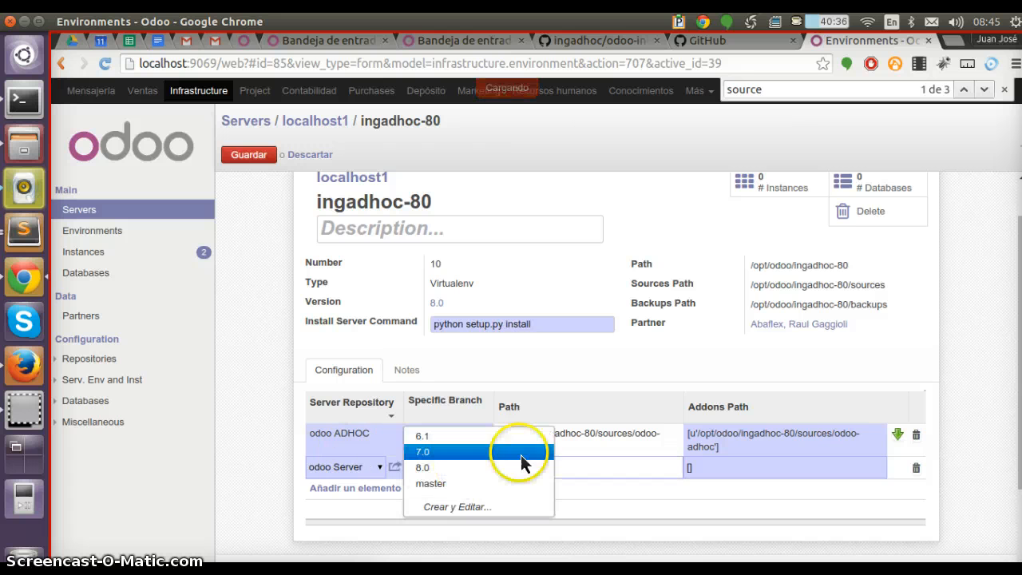
click(639, 448)
key(alt+s)
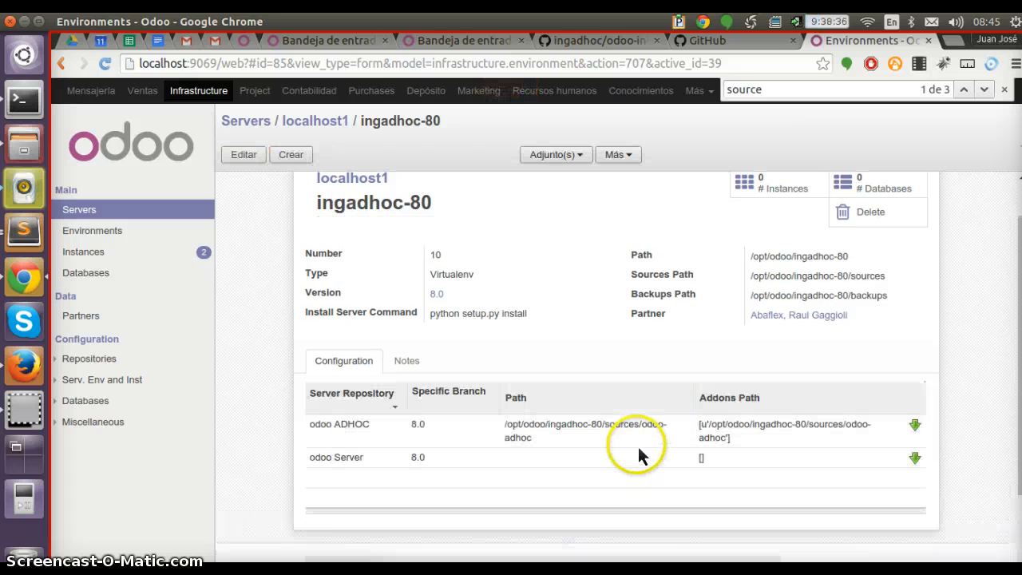
Set the odoo Server repository line's path to sadas in the environment
click(584, 483)
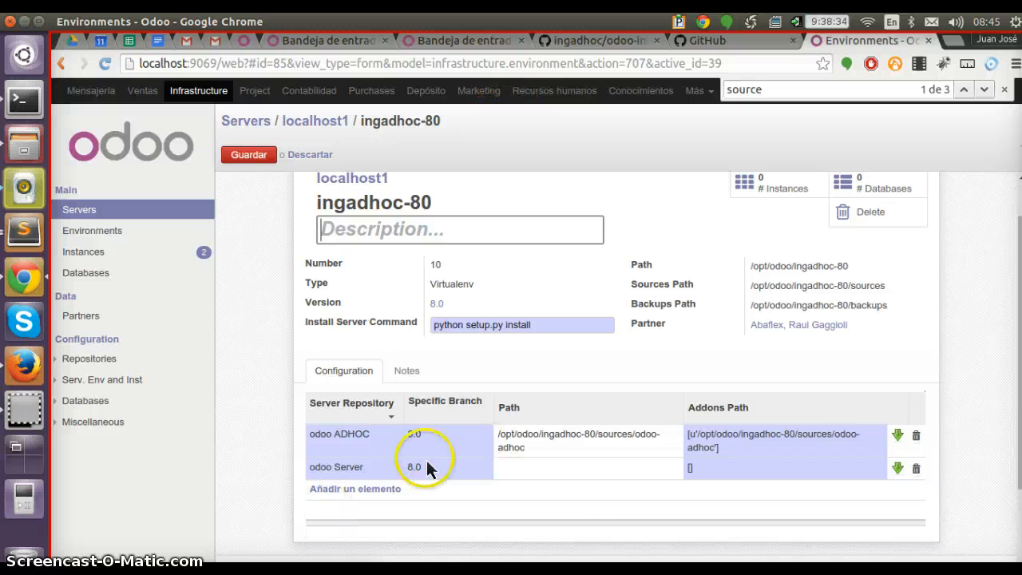
click(615, 470)
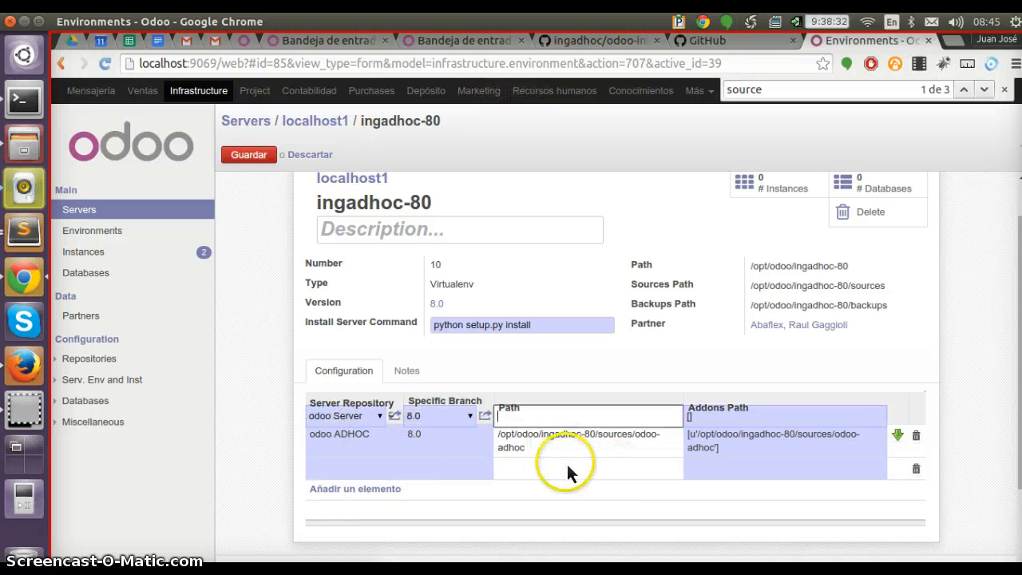
text(sadas)
click(749, 480)
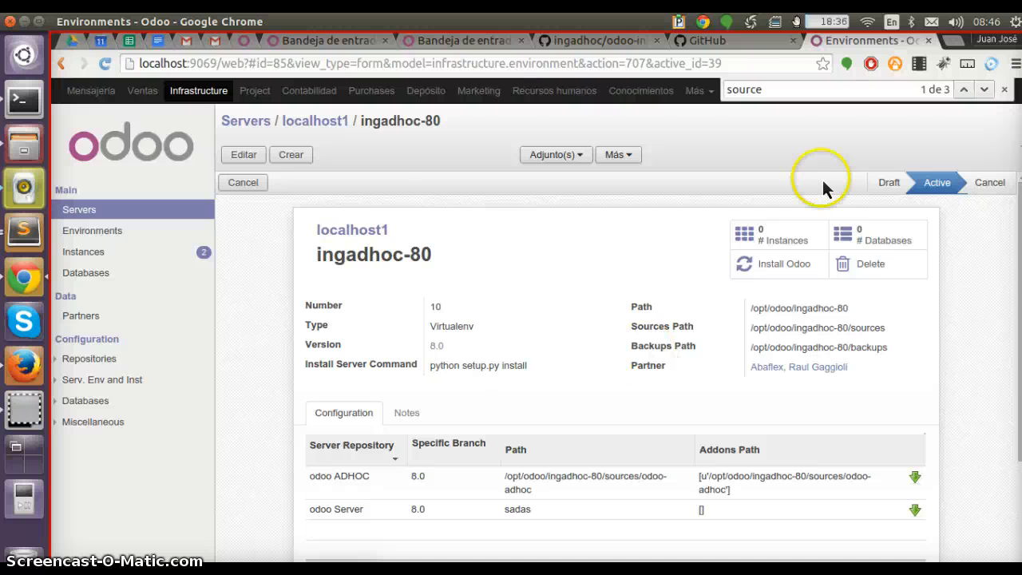
Create a new instance for ingadhoc-80 with DB filter No Filter and main hostname localhost
click(790, 227)
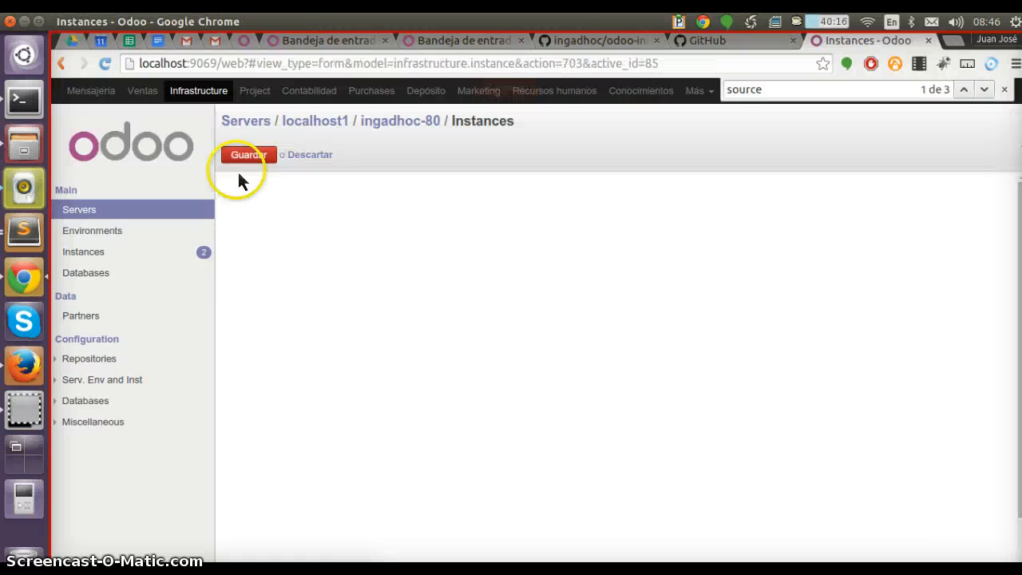
click(252, 156)
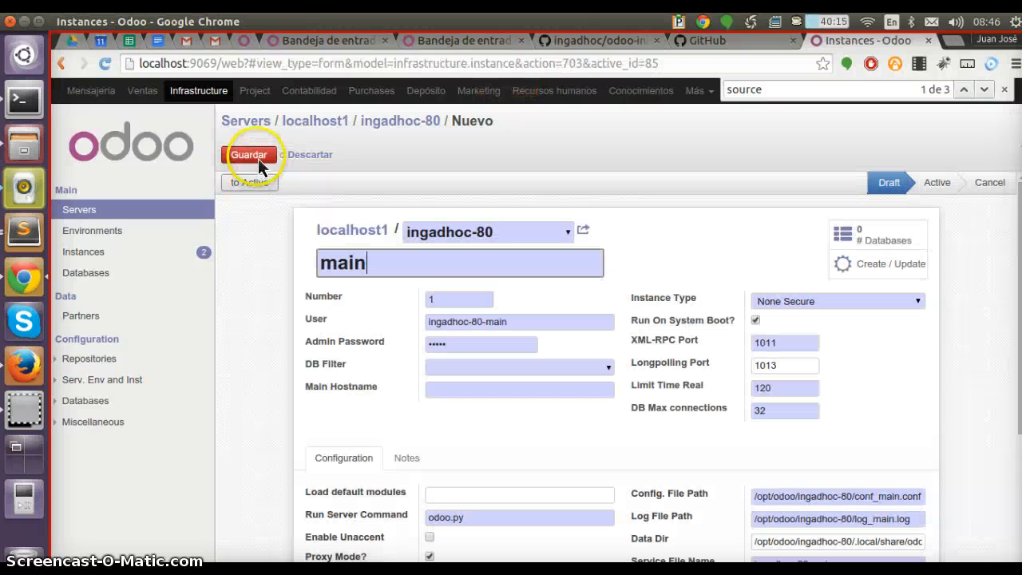
click(610, 369)
click(531, 509)
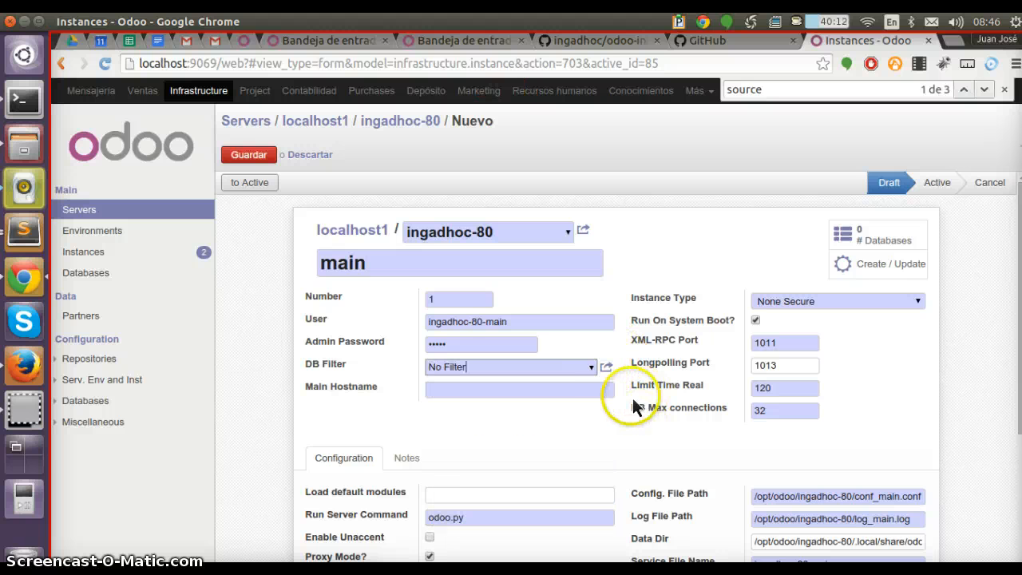
click(600, 397)
text(localhost)
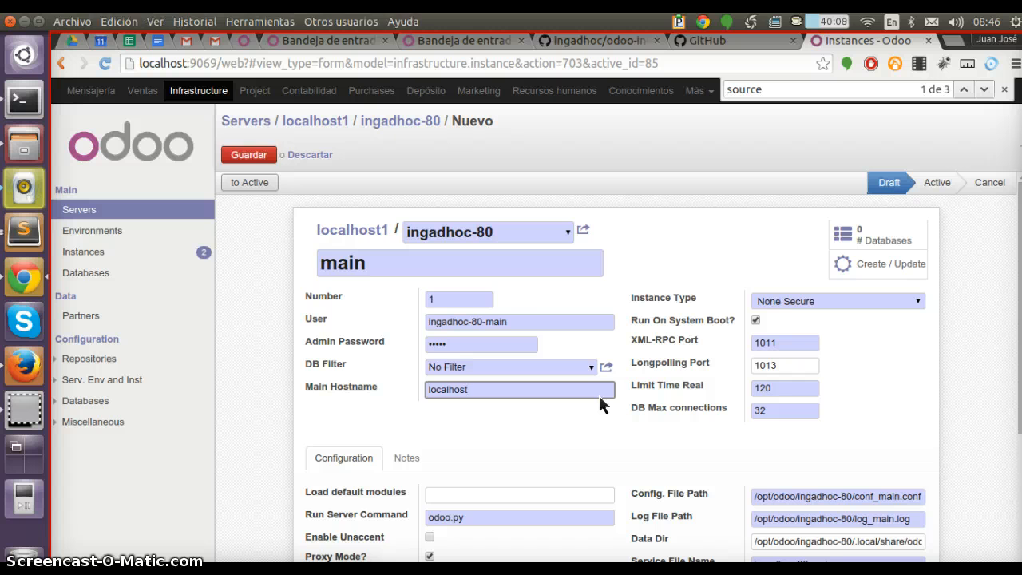
key(alt+s)
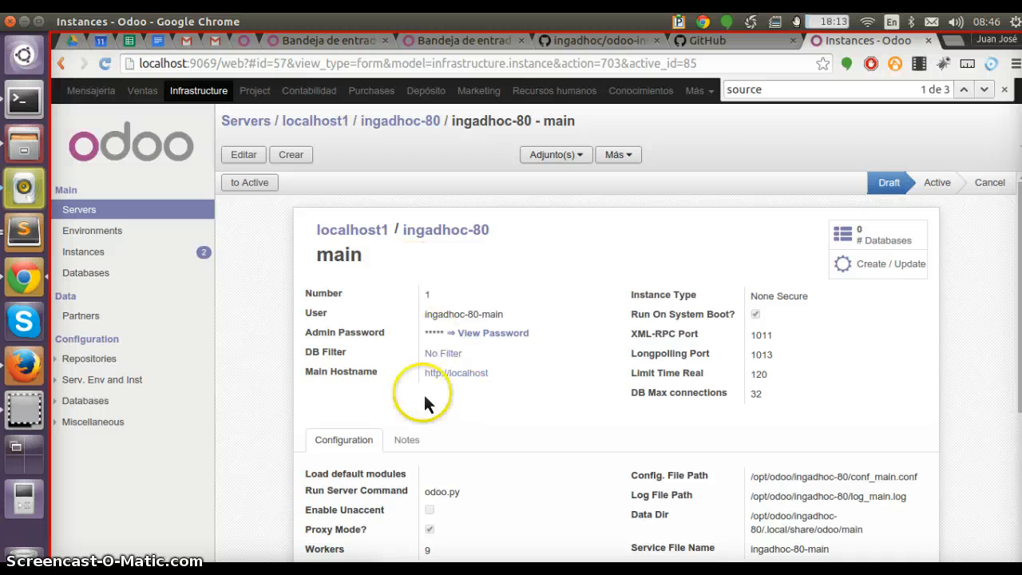
Set the main instance to Active
scroll(435, 383, down, 5)
scroll(673, 392, up, 3)
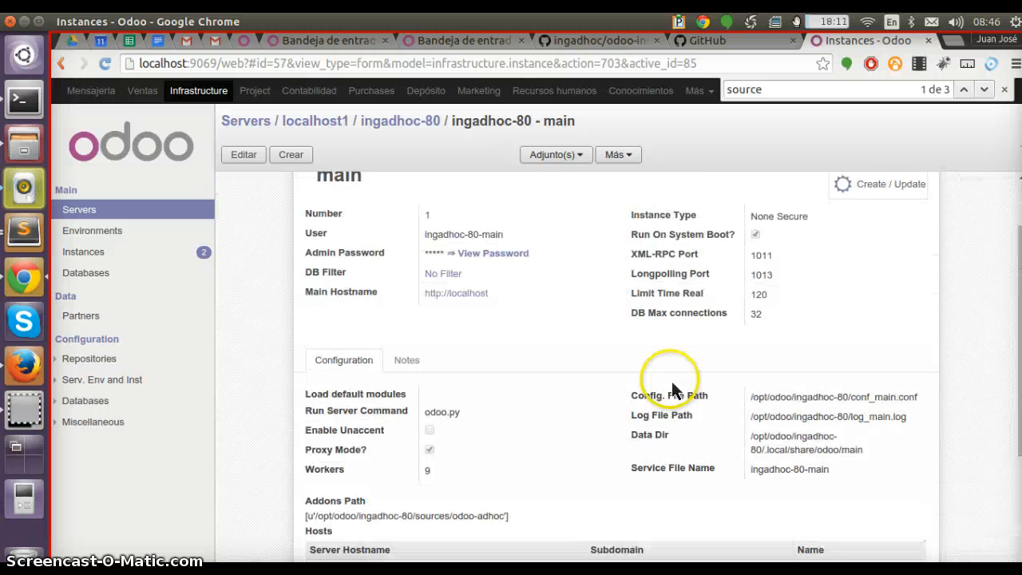
scroll(673, 391, up, 2)
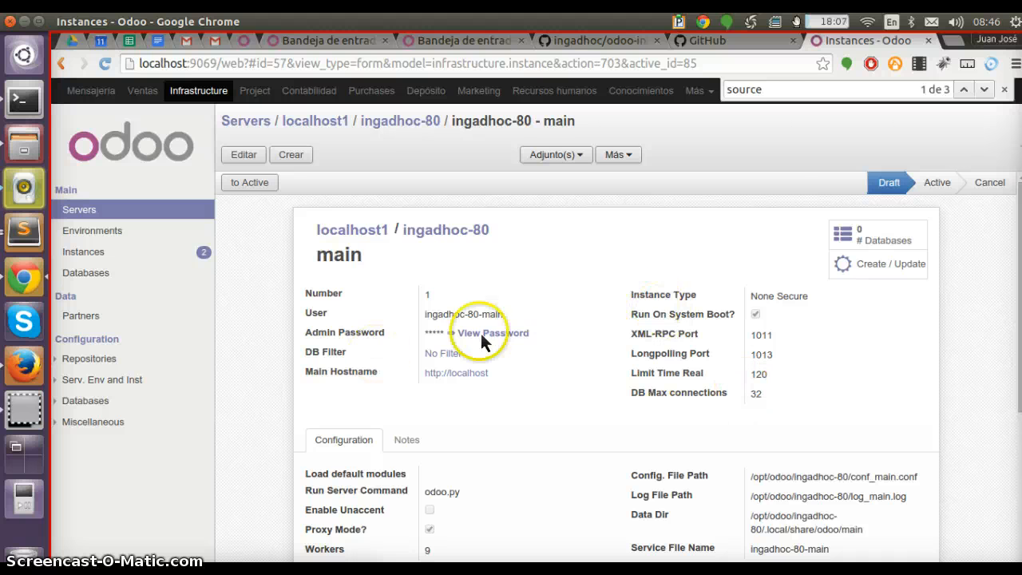
scroll(577, 427, down, 3)
scroll(576, 436, up, 1)
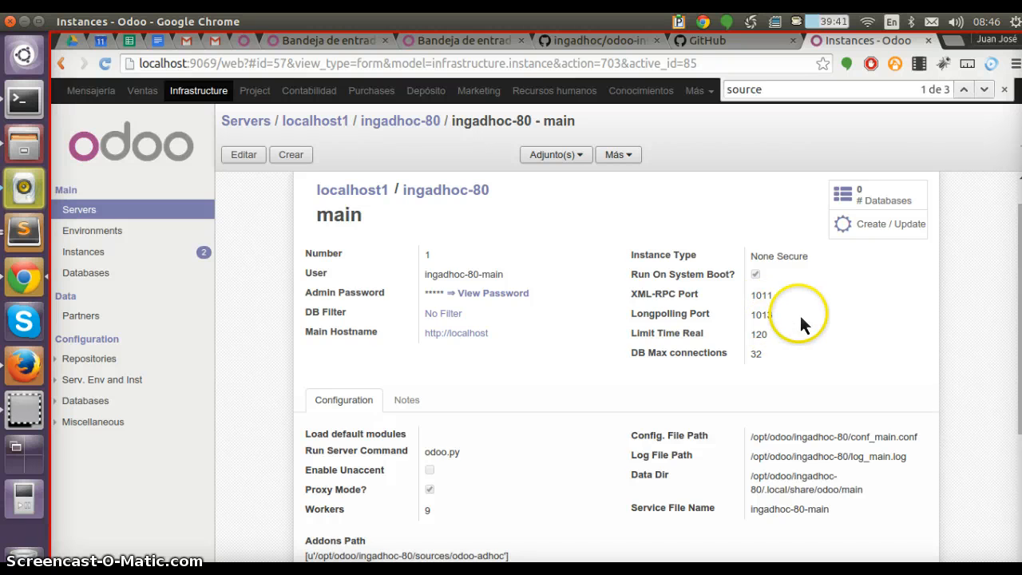
scroll(799, 315, up, 1)
click(257, 184)
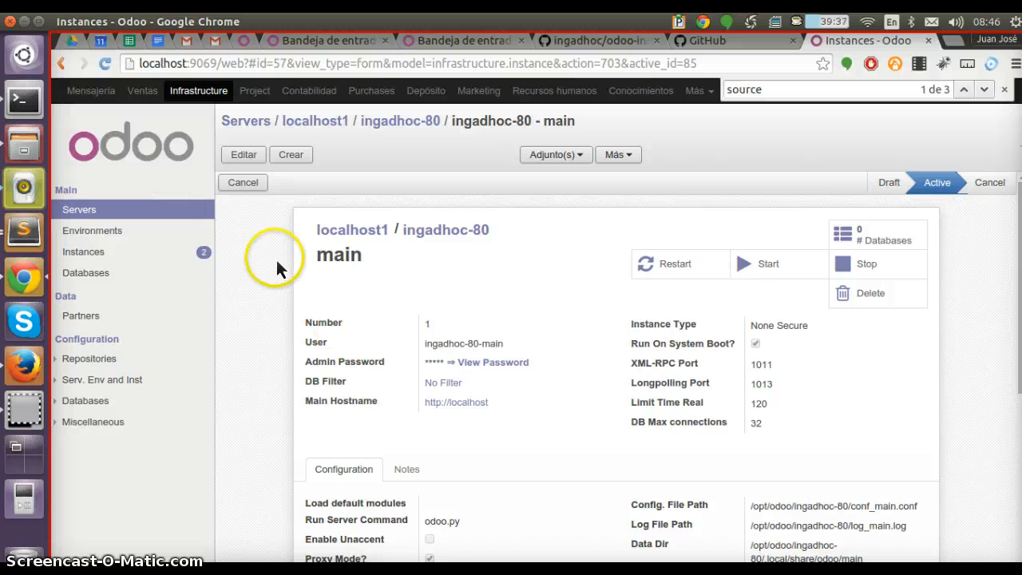
Create a new database for the main instance with type Production and name prod_ingadhoc
click(885, 233)
click(240, 155)
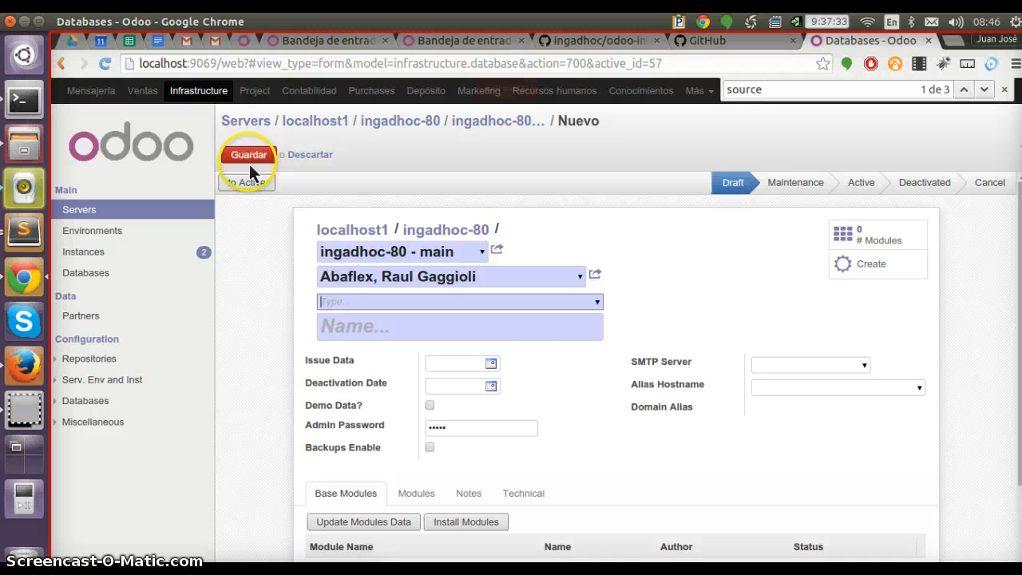
click(593, 301)
click(517, 345)
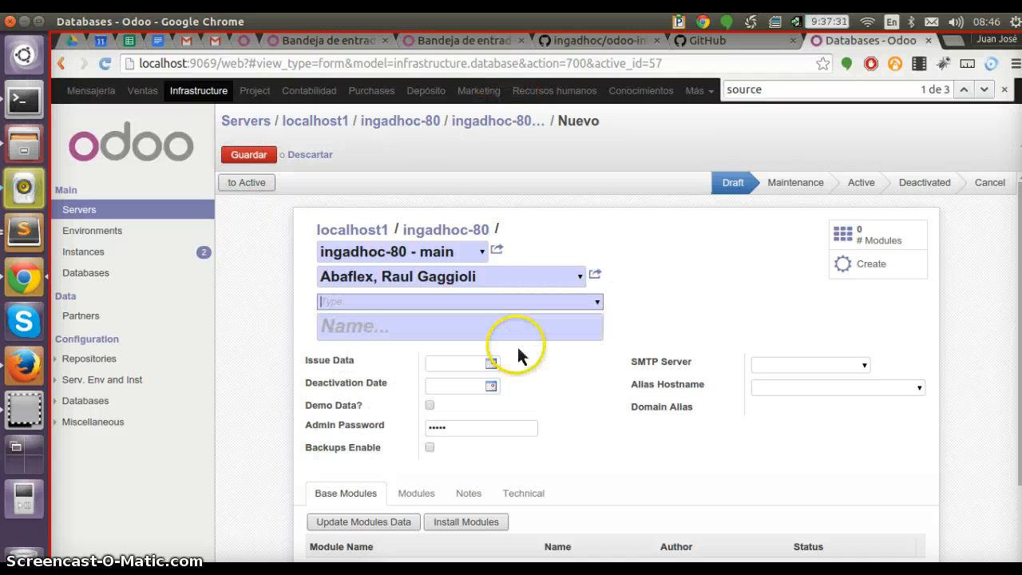
click(598, 302)
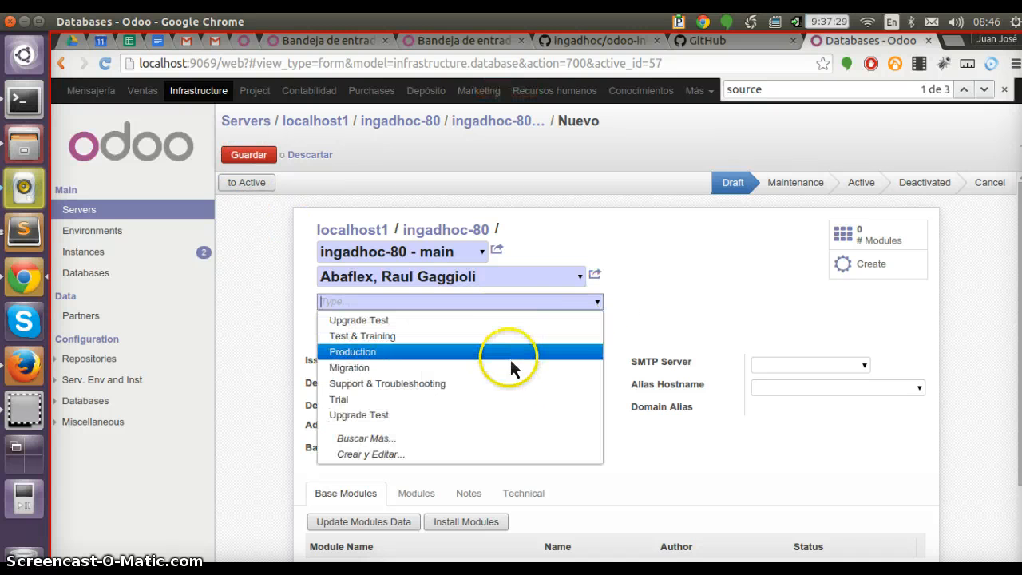
click(511, 359)
text(inga)
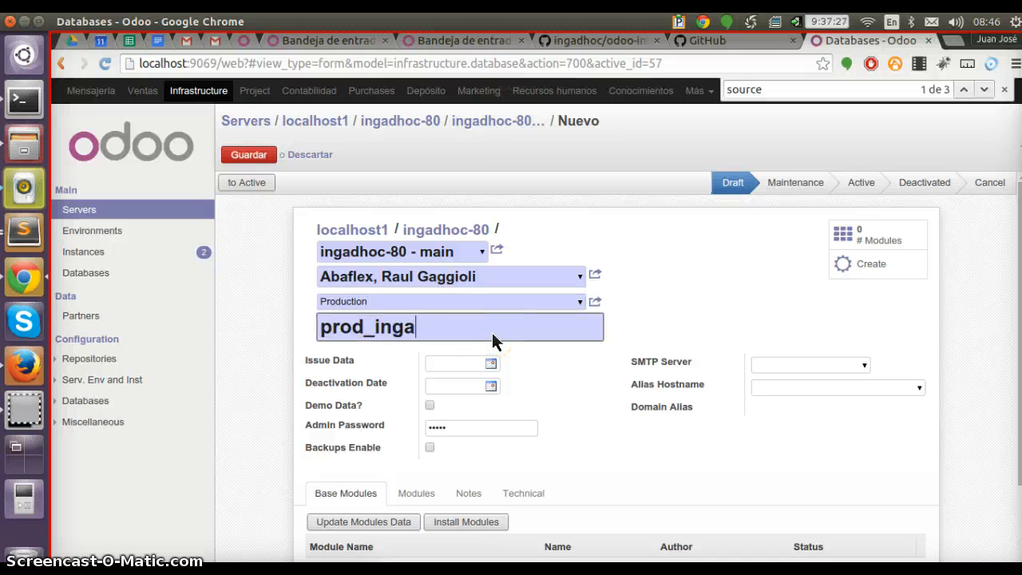
text(dhoc)
Enable demo data and backups for the database, ticking the Monthly backup frequency
click(519, 468)
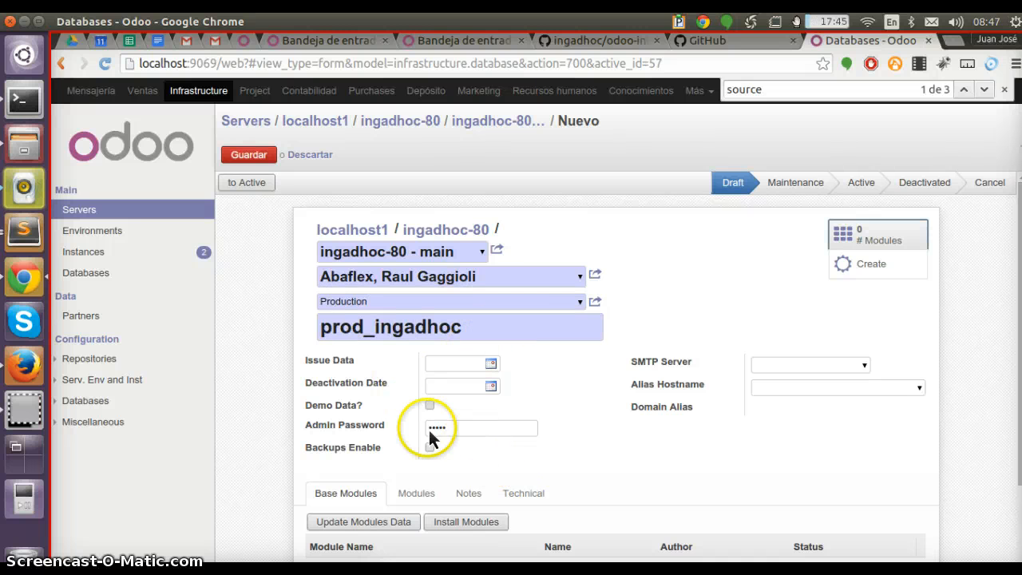
click(429, 405)
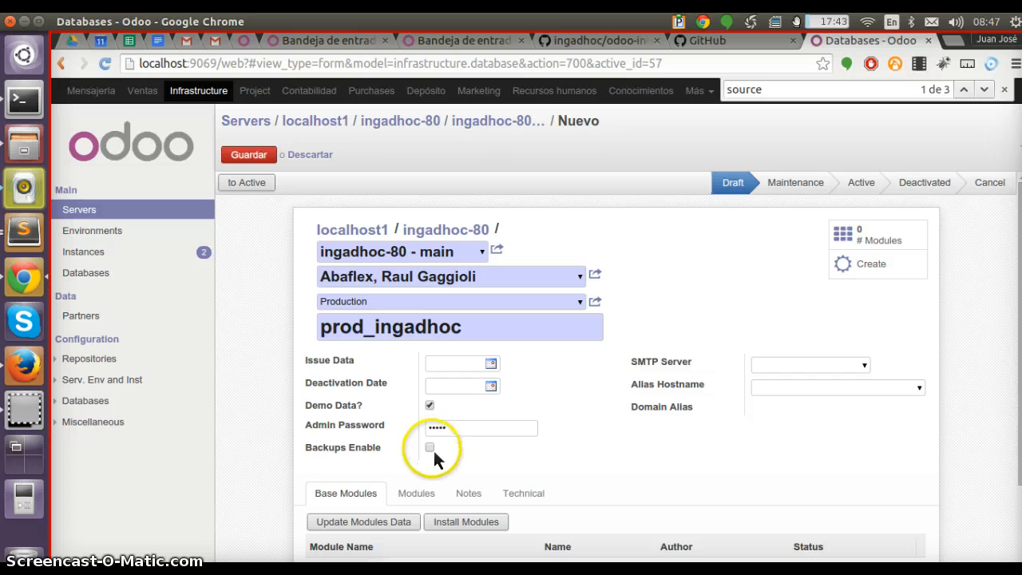
click(432, 448)
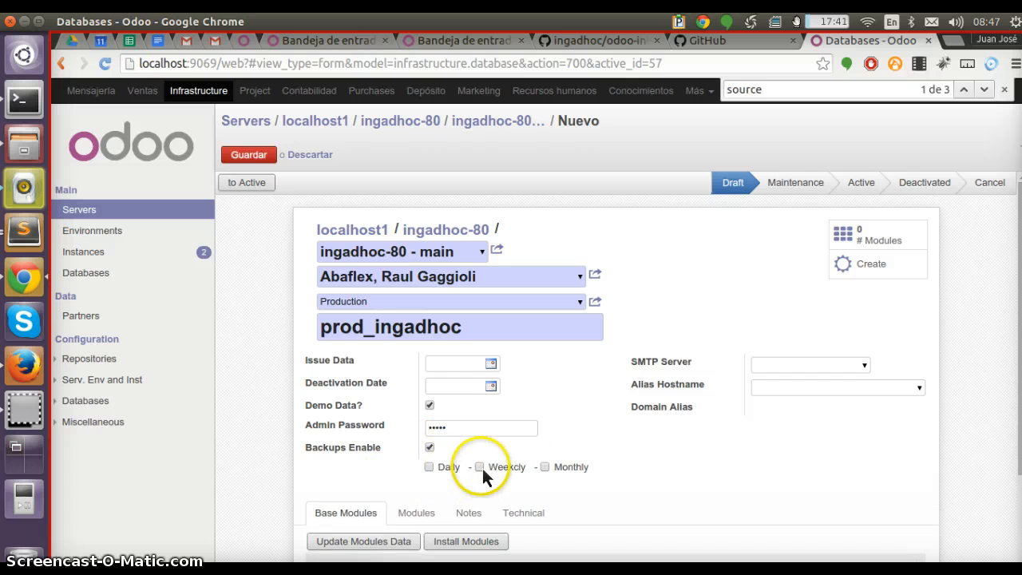
click(544, 466)
Set the database's SMTP server to (asad)
scroll(679, 432, down, 2)
click(867, 285)
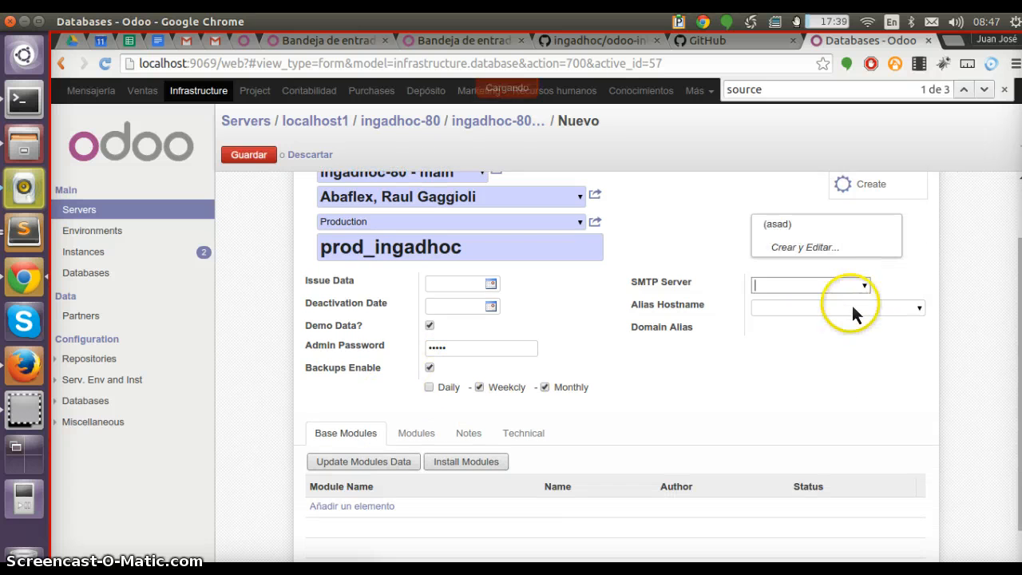
click(850, 227)
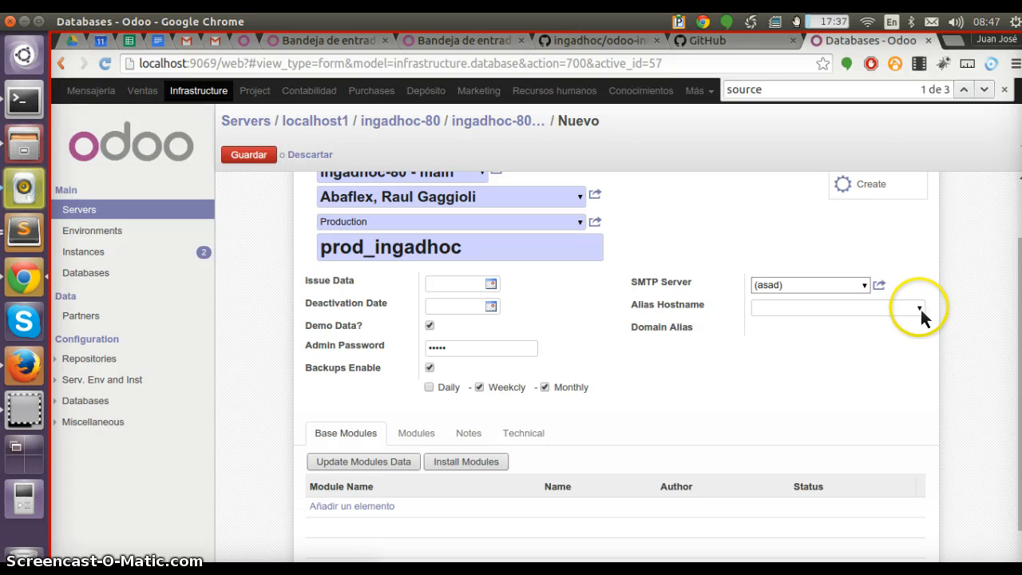
Set the alias hostname to example_ingadhoc.com - Wildcard and the alias prefix to juan, then save the database
click(921, 309)
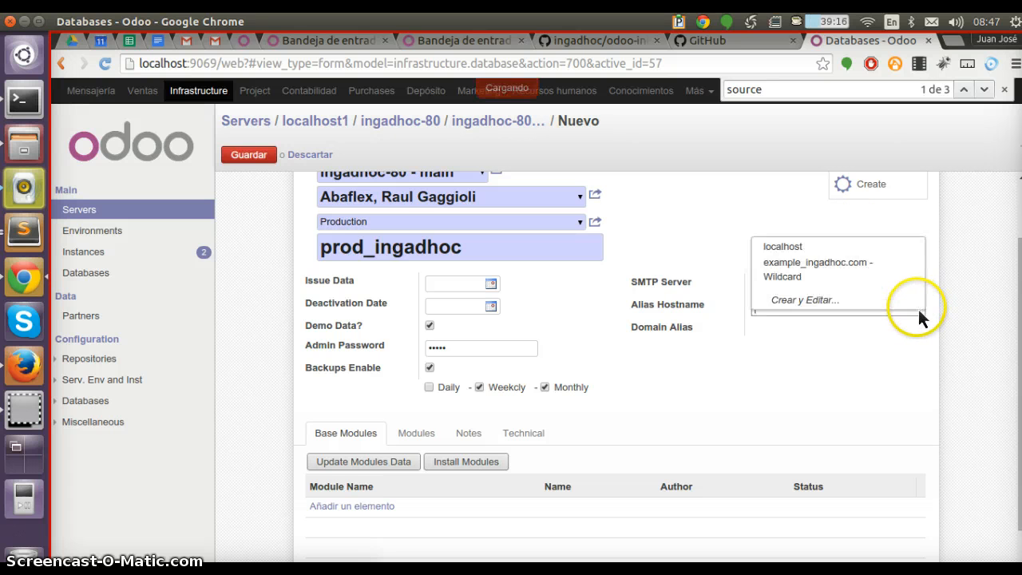
click(878, 266)
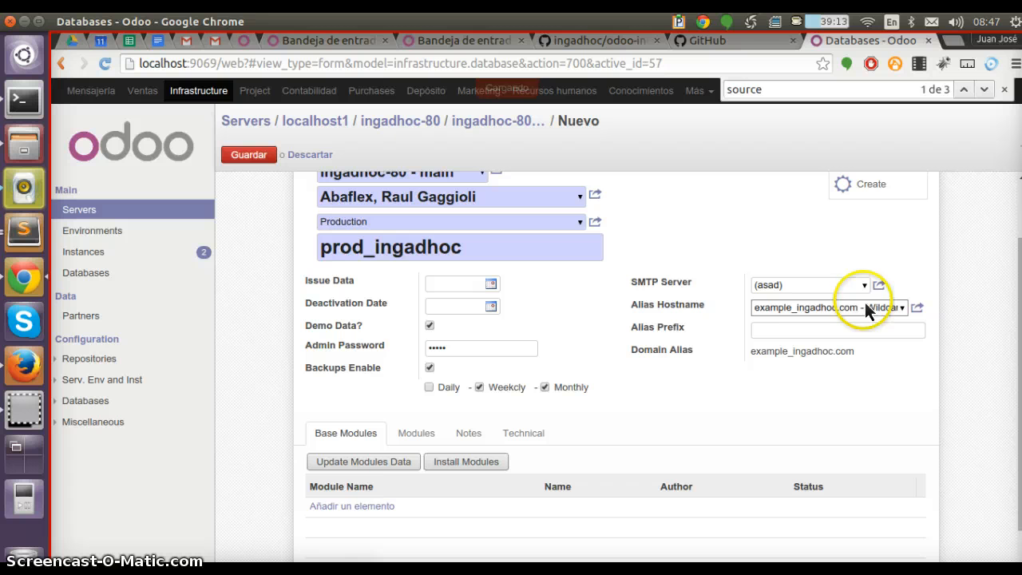
click(805, 330)
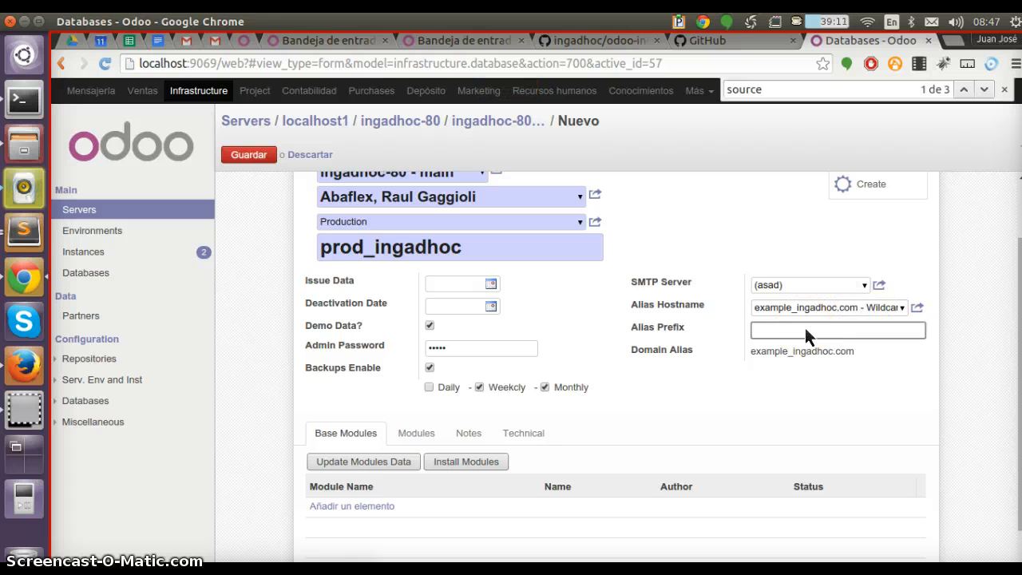
text(juan)
click(805, 319)
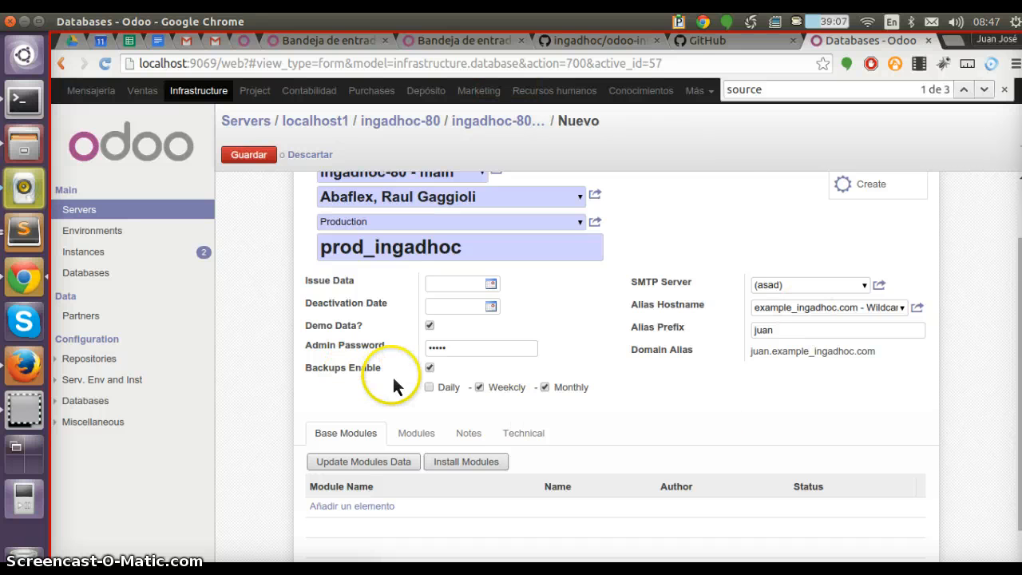
key(alt+s)
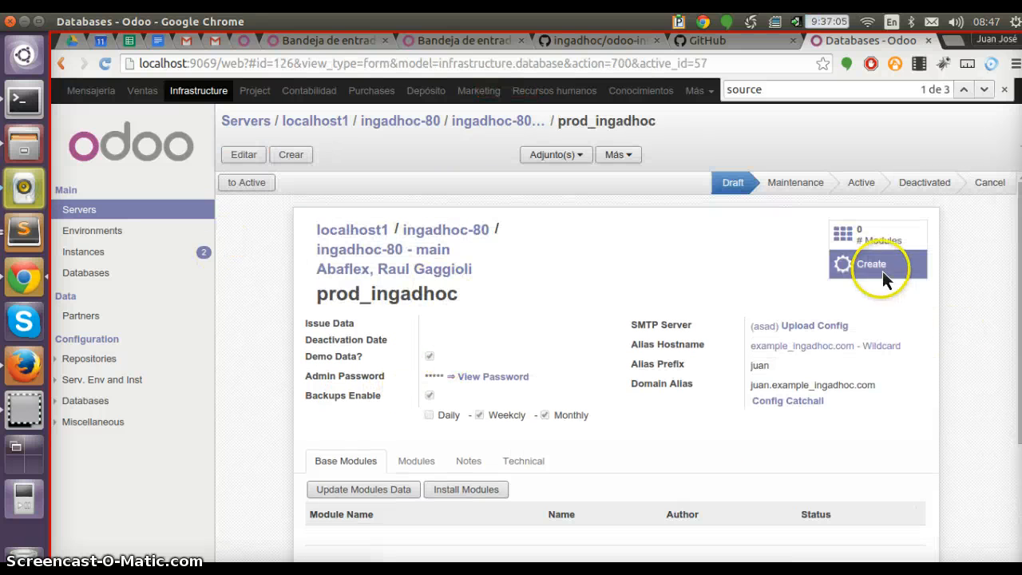
Set the prod_ingadhoc database to Active
click(241, 186)
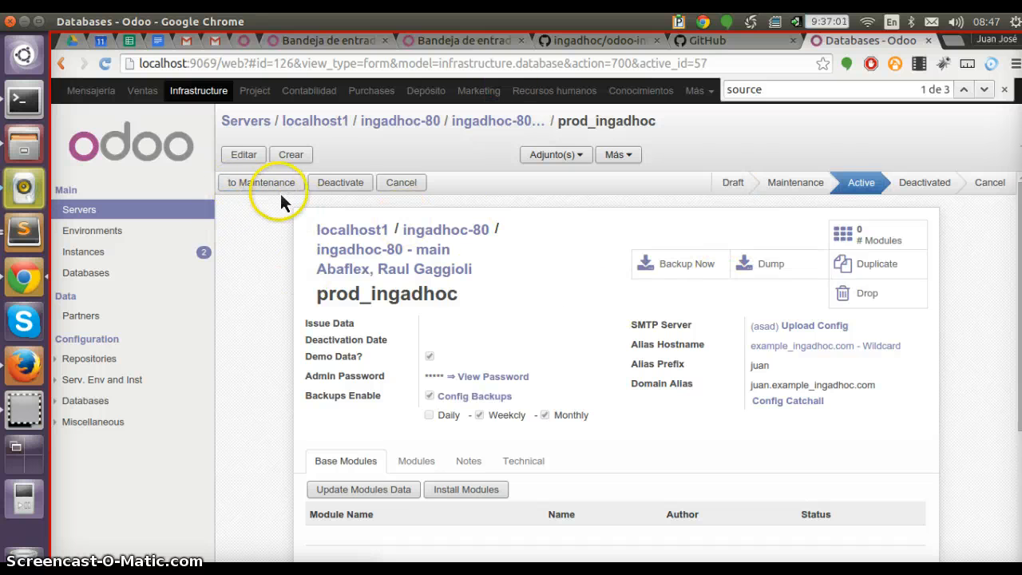
click(479, 414)
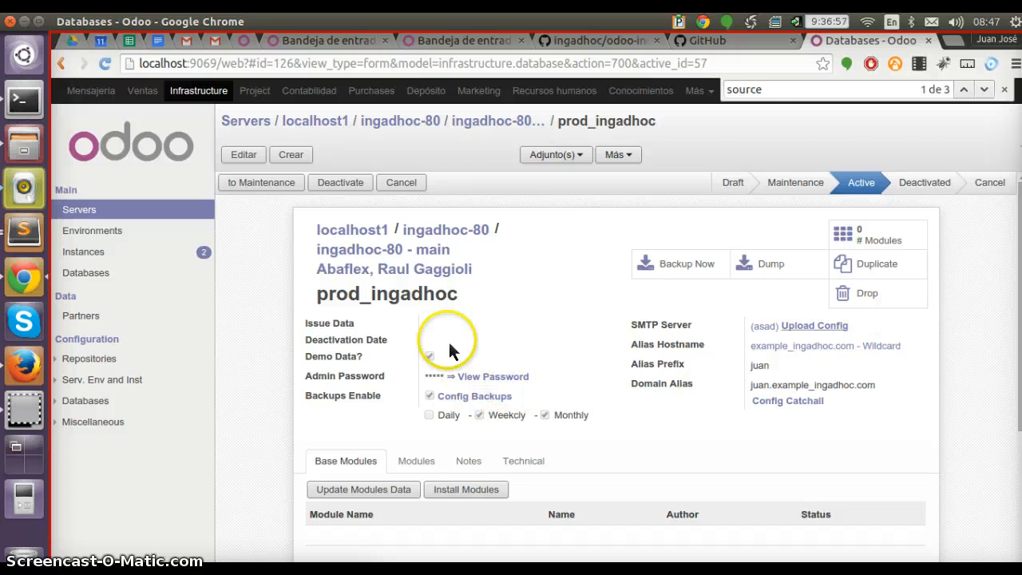
click(487, 375)
click(737, 118)
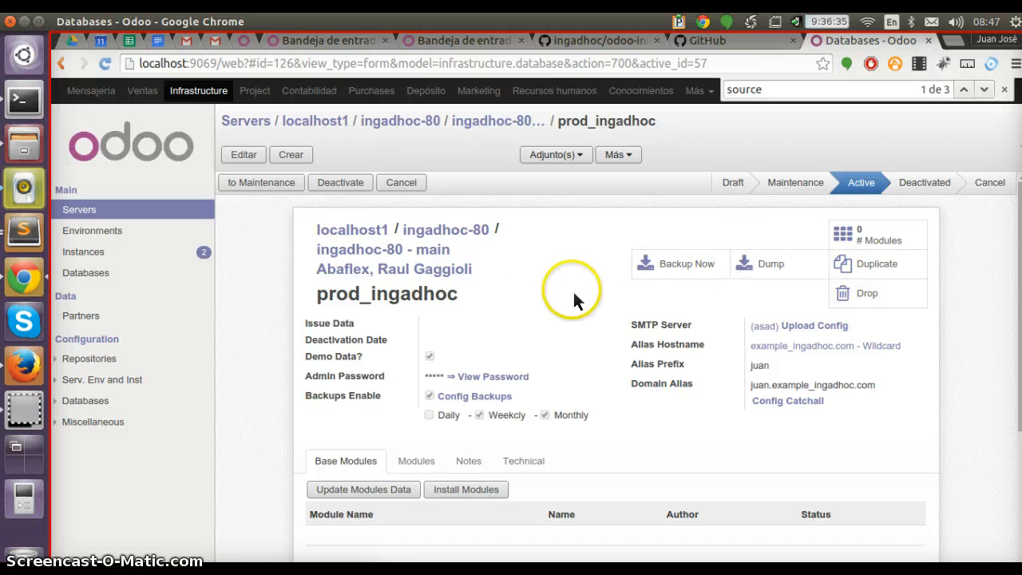
Review the database's Modules and Base Modules tabs
scroll(479, 388, down, 3)
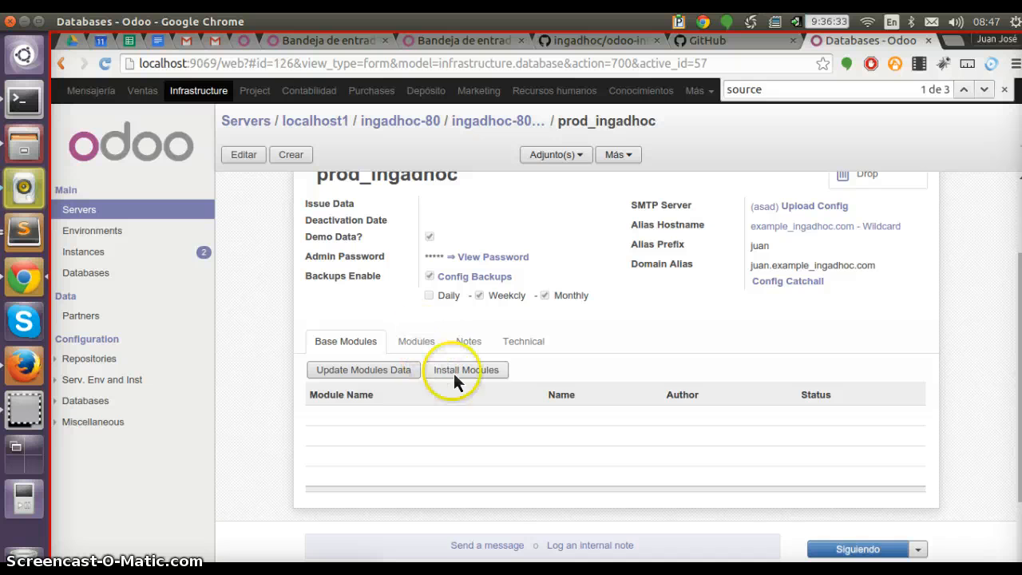
click(419, 342)
click(355, 343)
scroll(447, 343, up, 3)
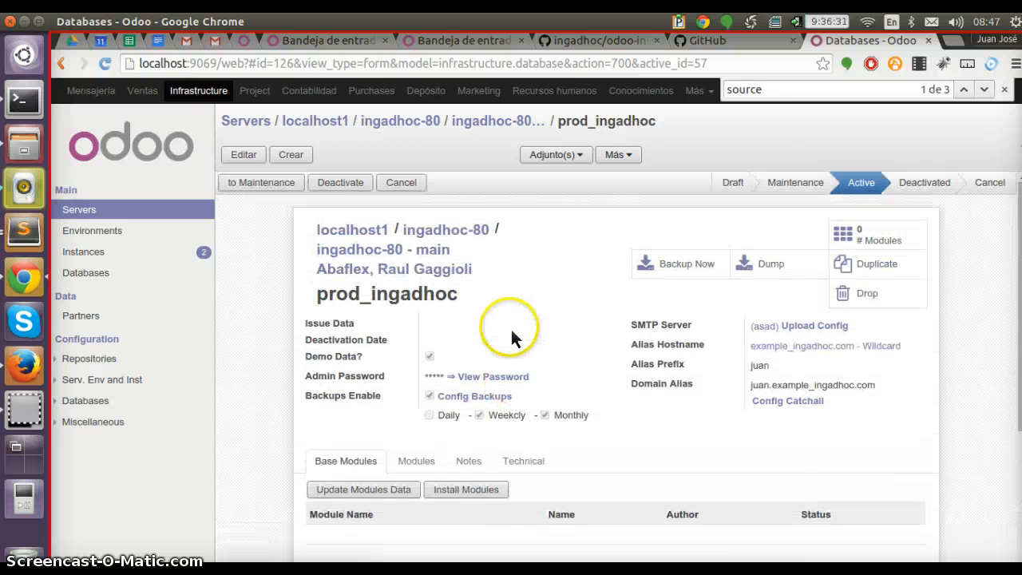
Try to set the localhost1 server to Active, returning it to Draft
click(484, 121)
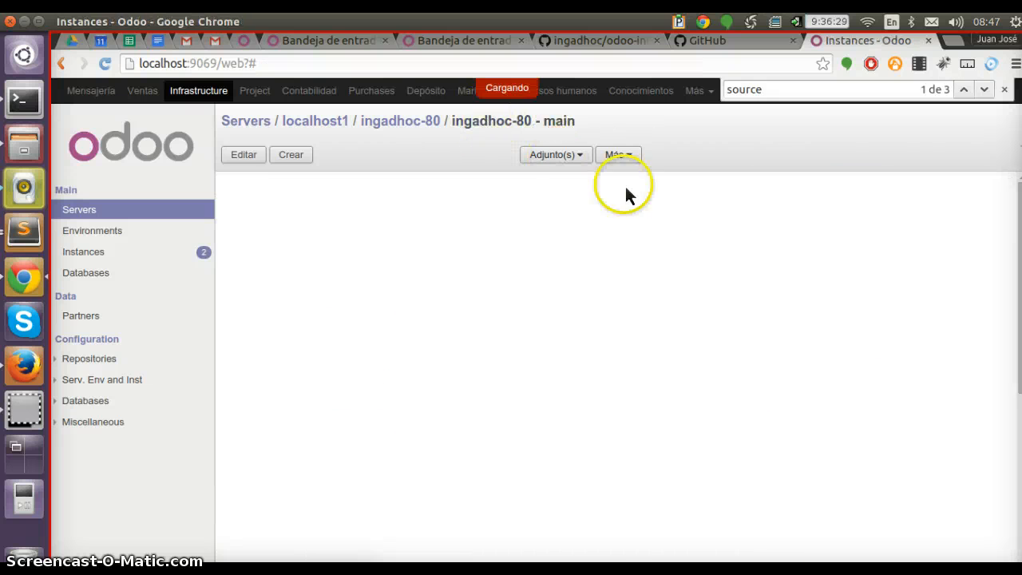
scroll(617, 359, down, 6)
scroll(618, 359, up, 6)
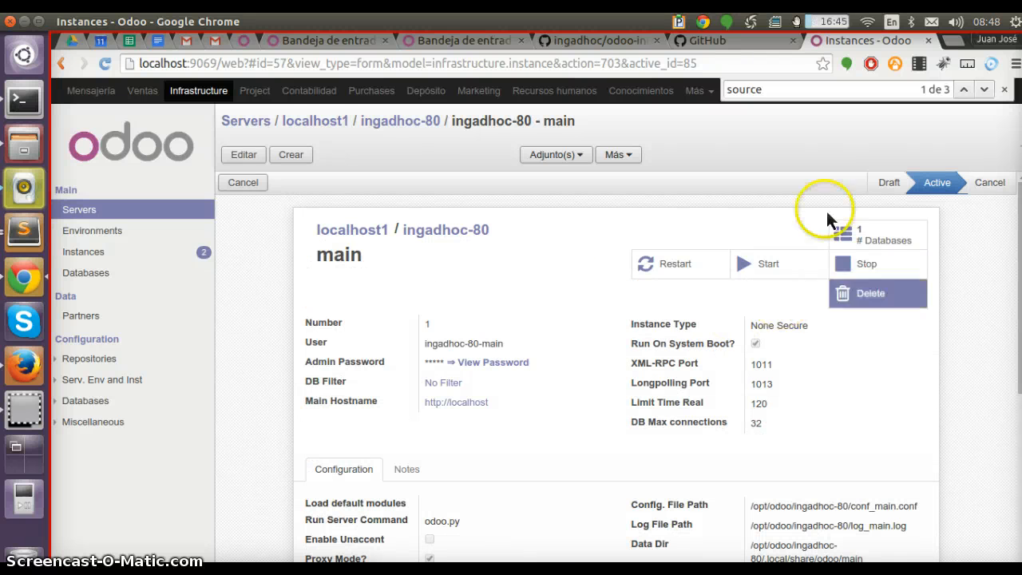
click(323, 121)
click(252, 185)
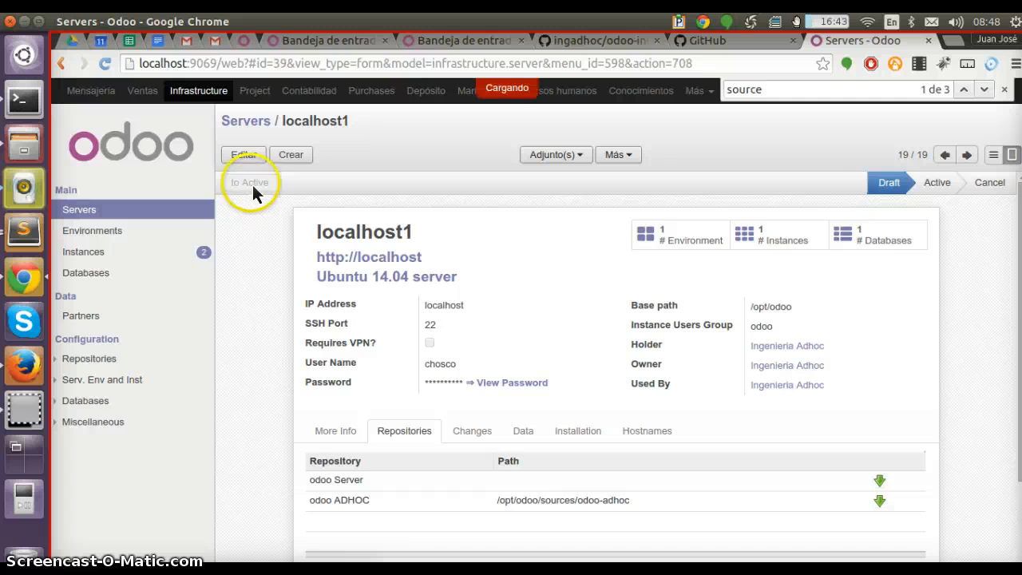
click(258, 190)
click(259, 189)
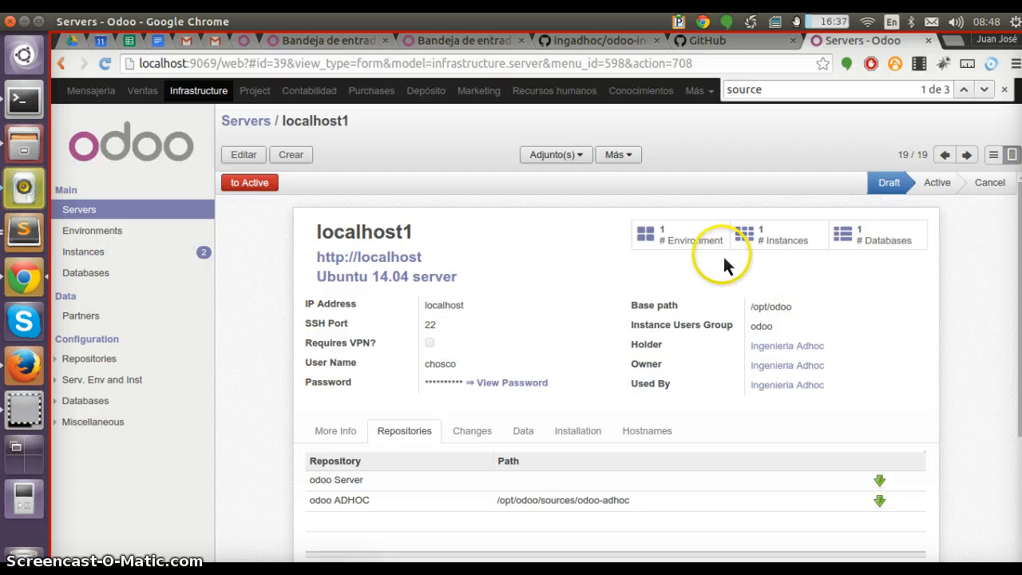
click(262, 185)
click(254, 185)
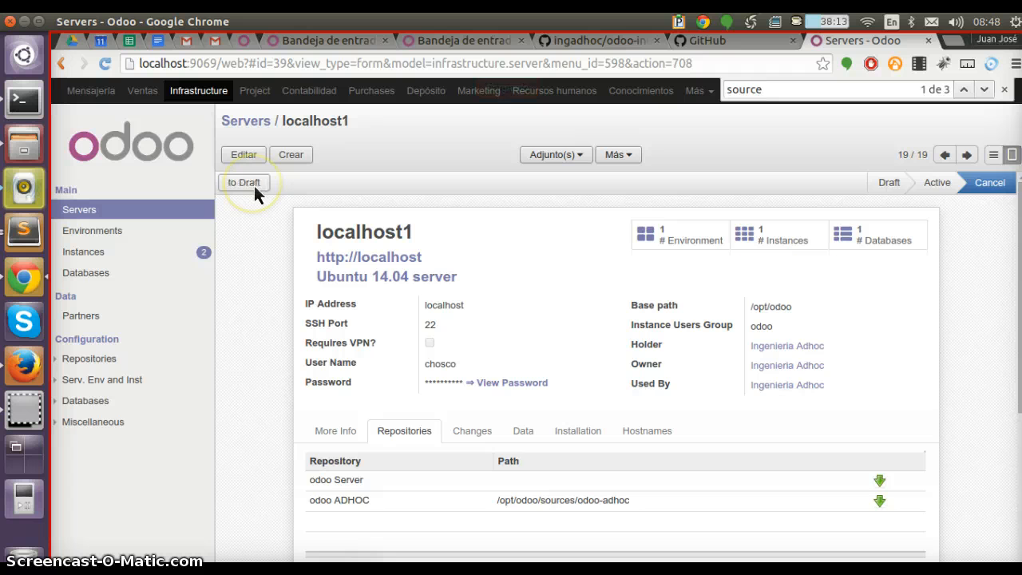
click(254, 185)
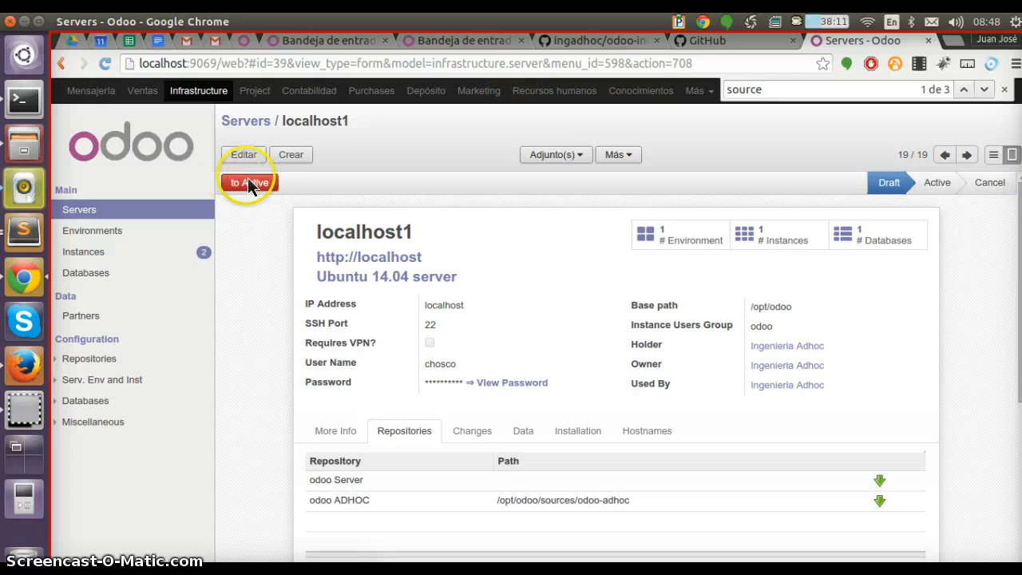
Edit and save the localhost1 server, then set it to Active
click(479, 351)
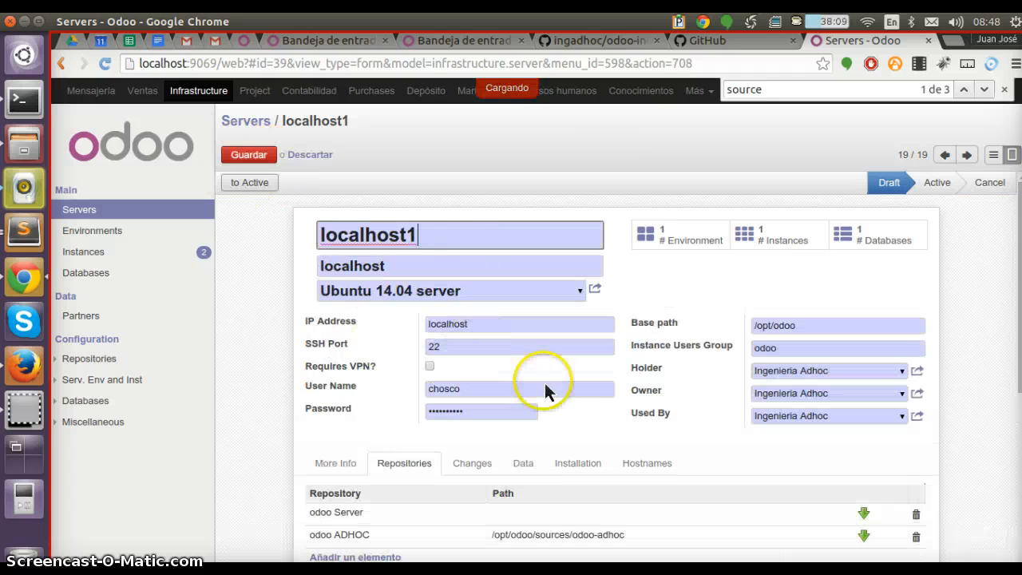
click(257, 184)
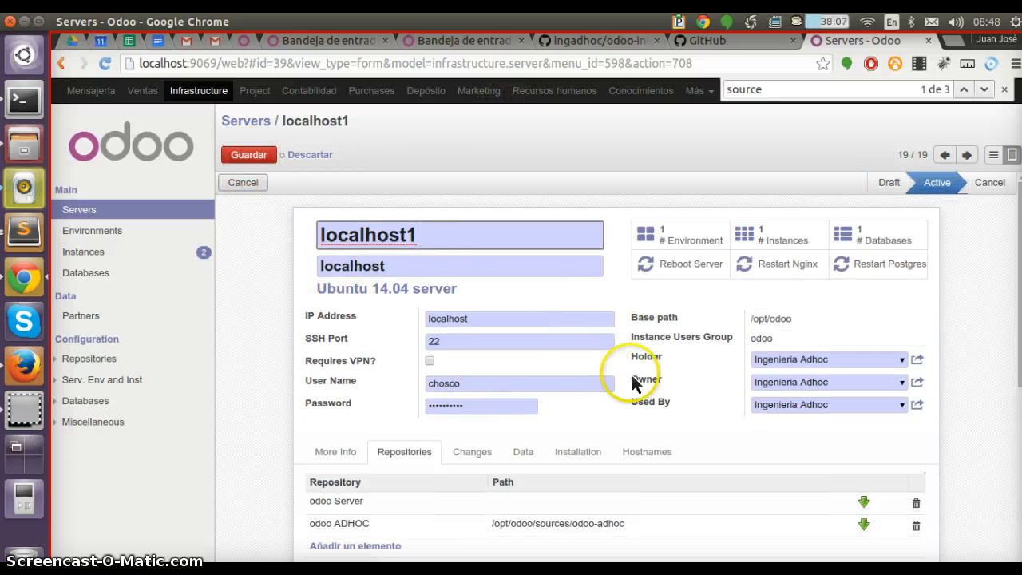
scroll(511, 447, down, 3)
click(340, 295)
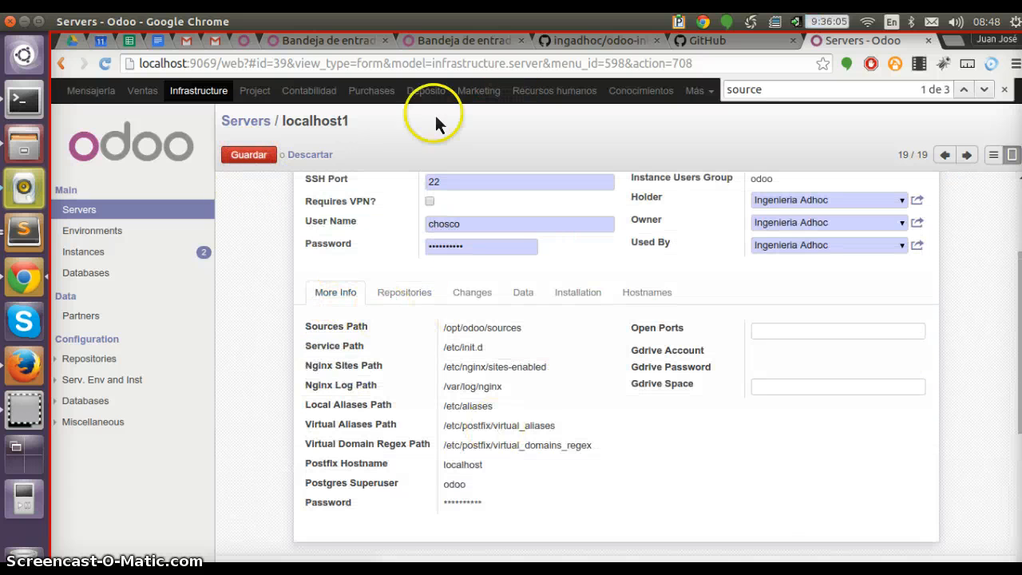
scroll(320, 287, up, 3)
click(245, 185)
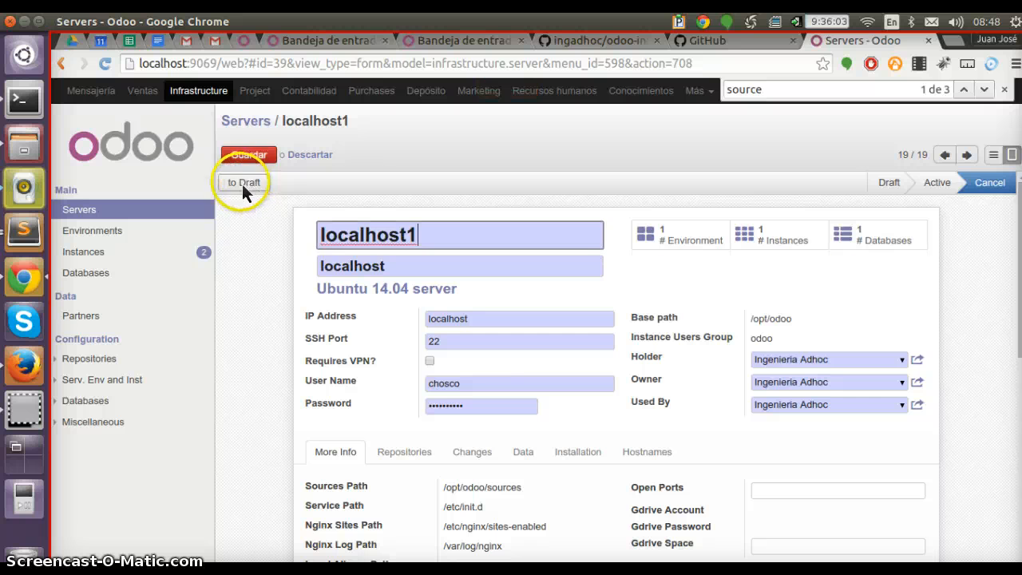
click(243, 183)
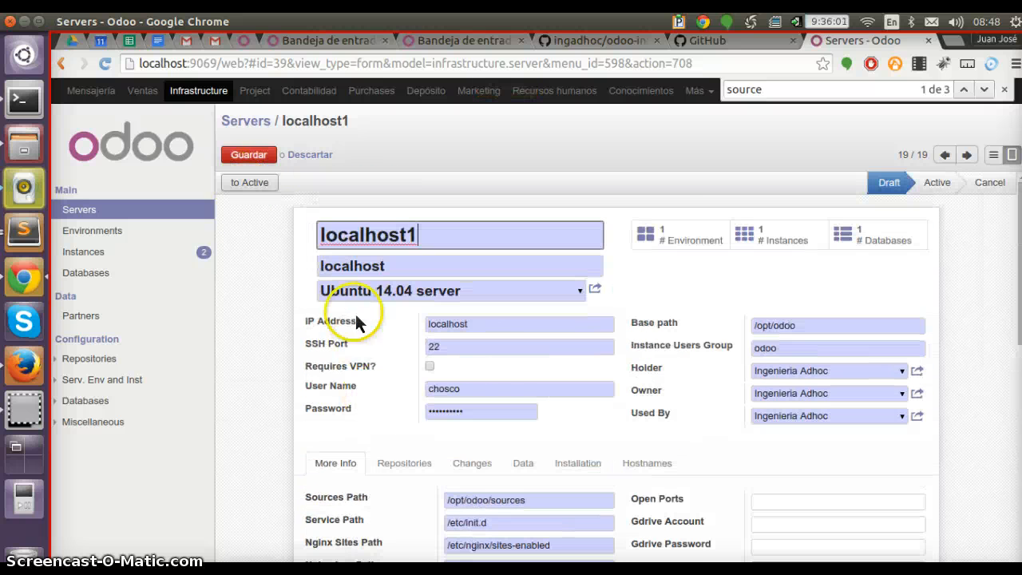
click(247, 155)
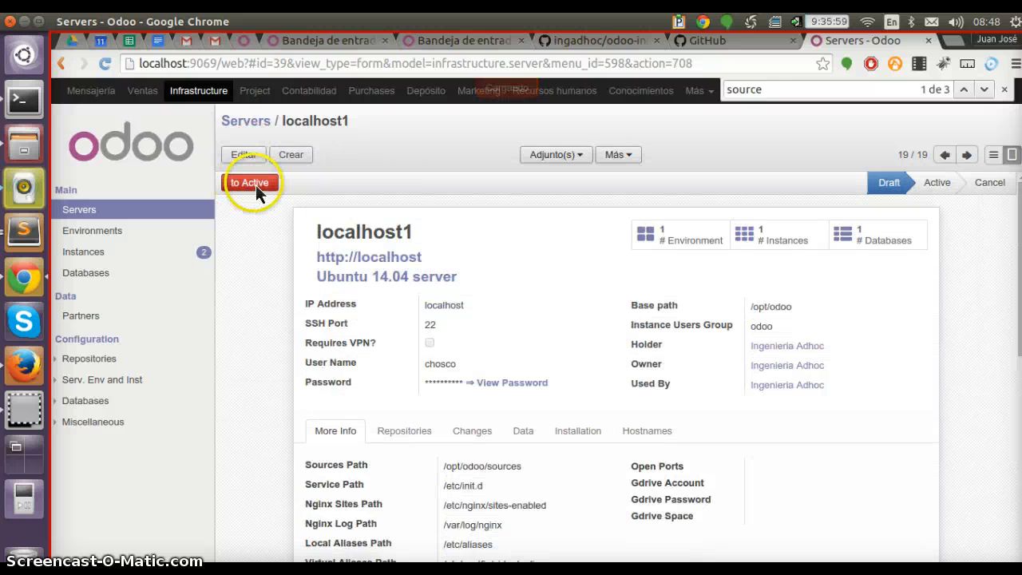
click(256, 184)
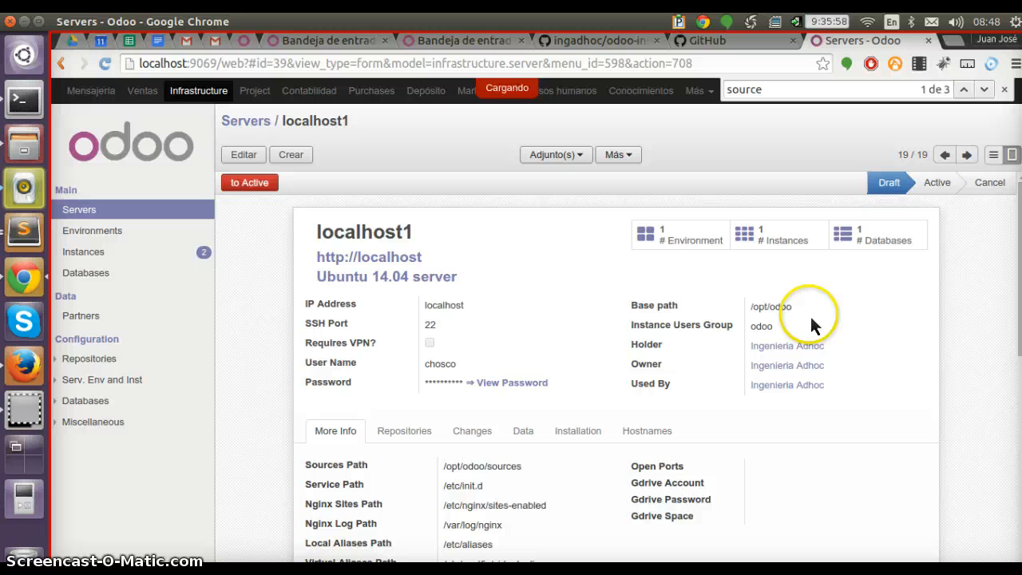
Reset the ingadhoc-80 environment to Draft, save it and set it to Active
click(694, 240)
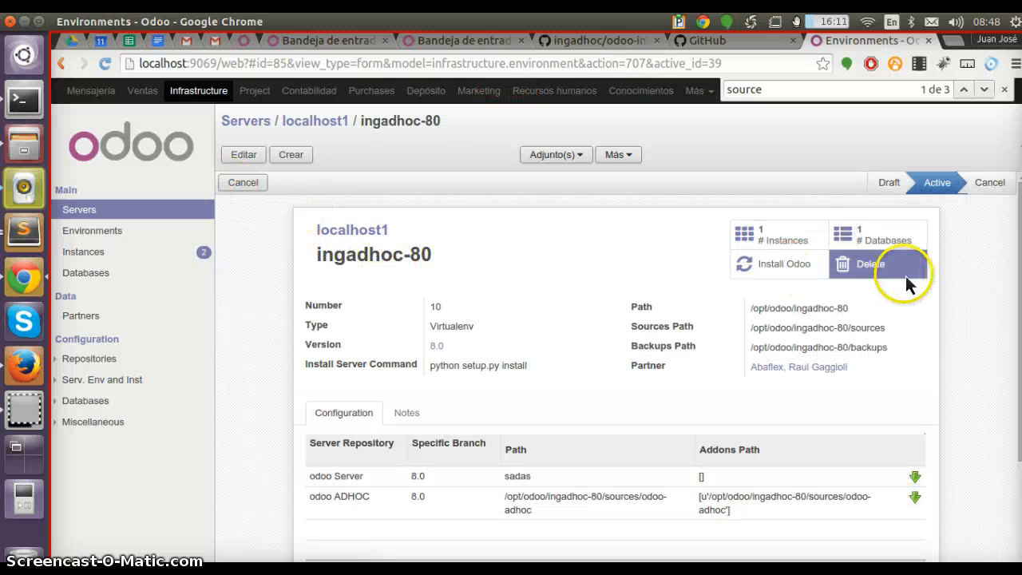
click(248, 184)
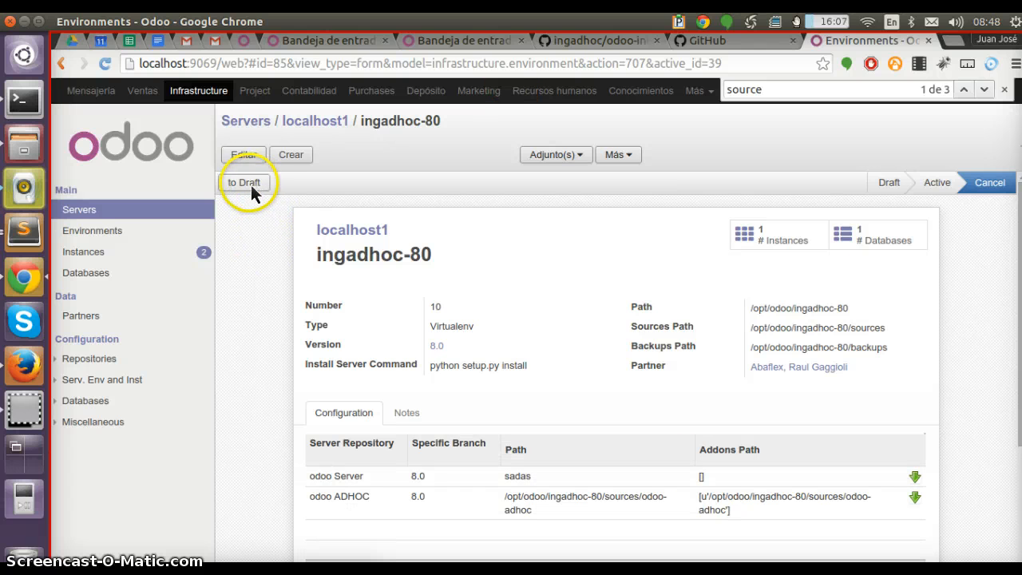
click(254, 186)
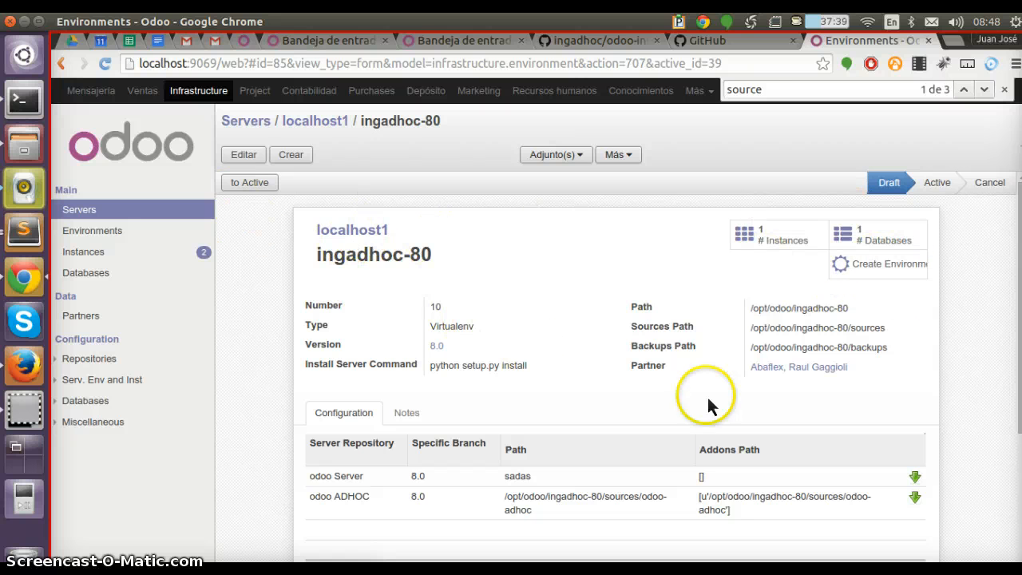
key(alt+e)
key(alt+s)
click(260, 187)
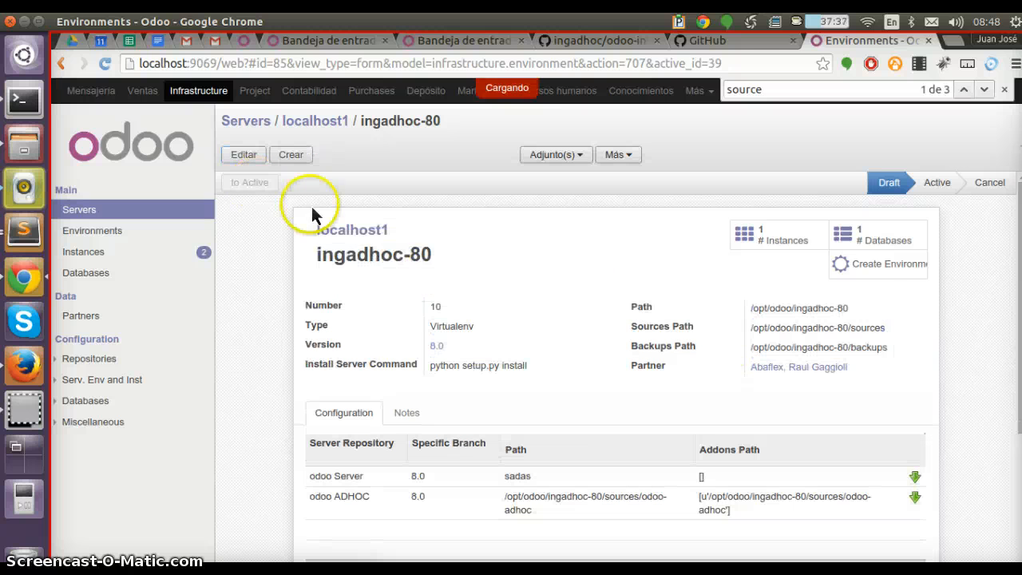